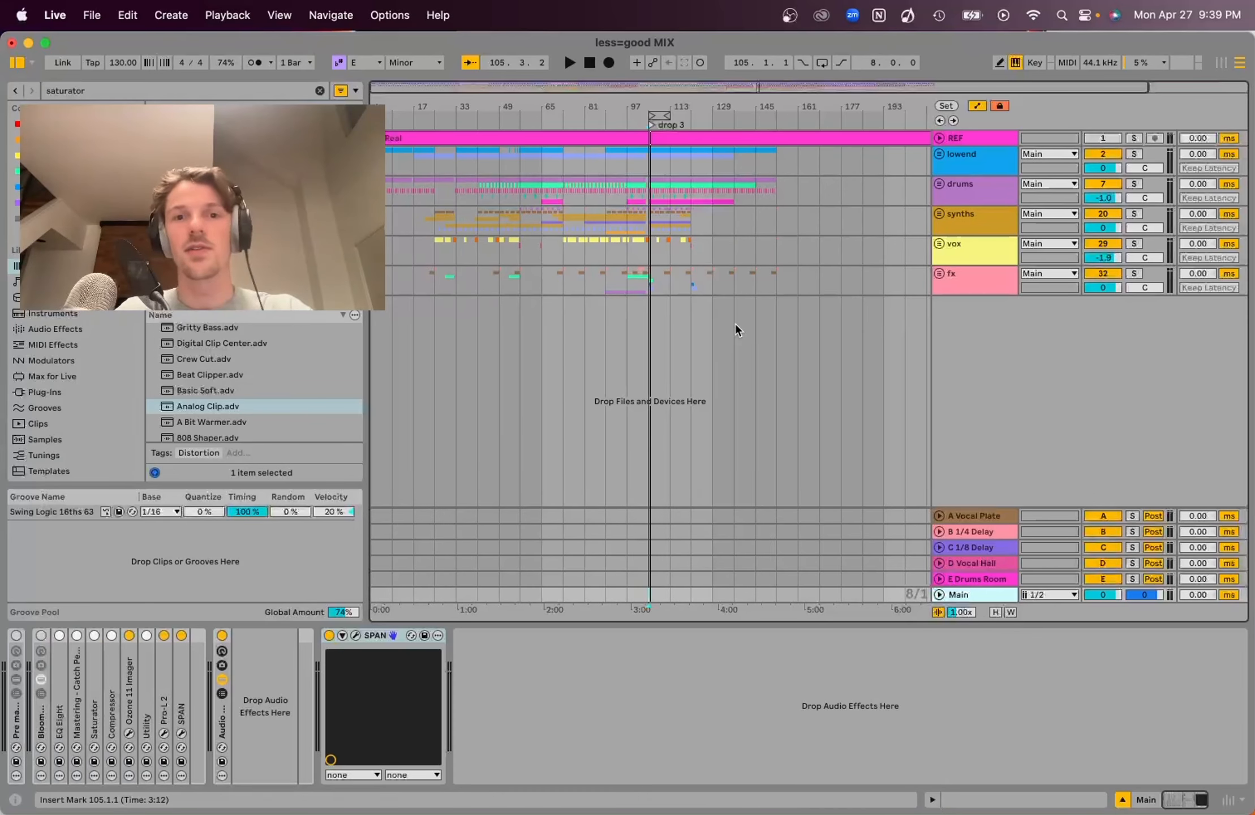
# Play the mix from the drop 3 section and review the Main track levels in the mixer view
pyautogui.click(644, 244)
pyautogui.press('space')
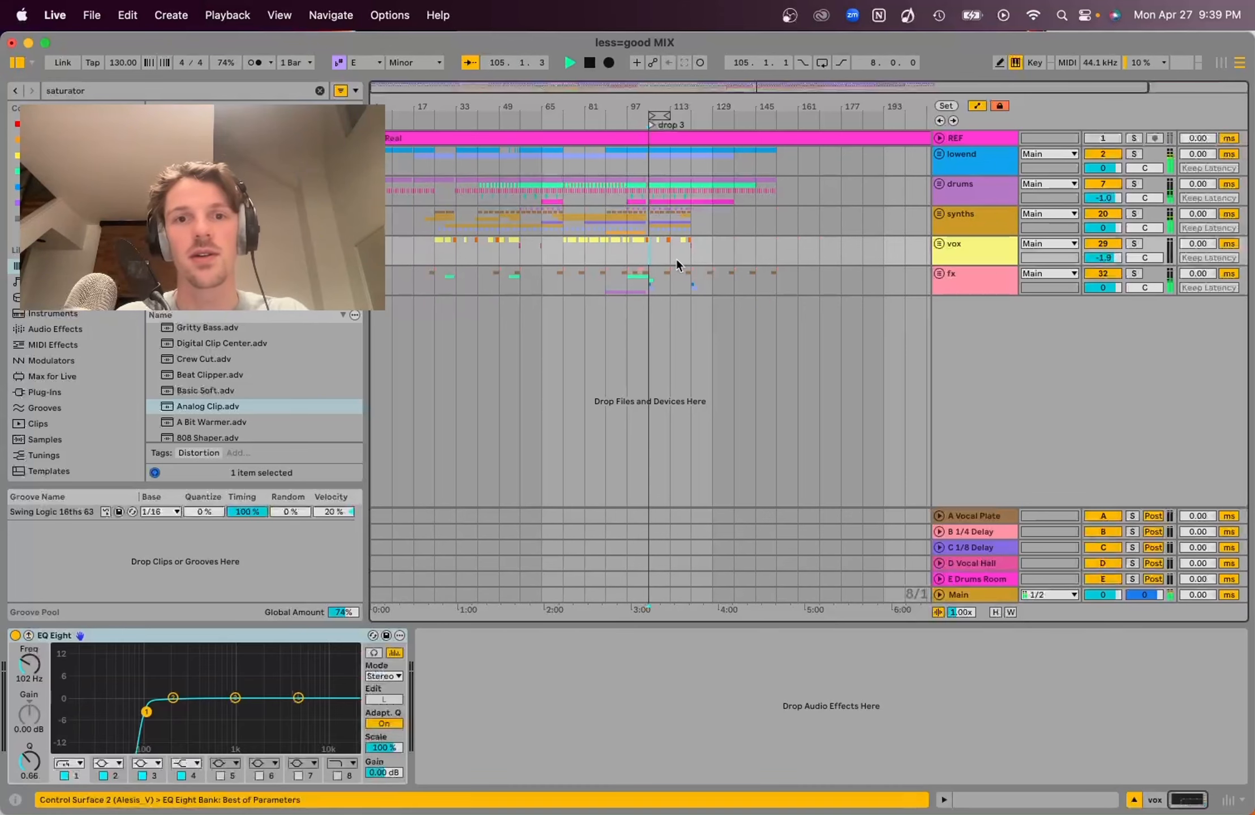
pyautogui.click(968, 591)
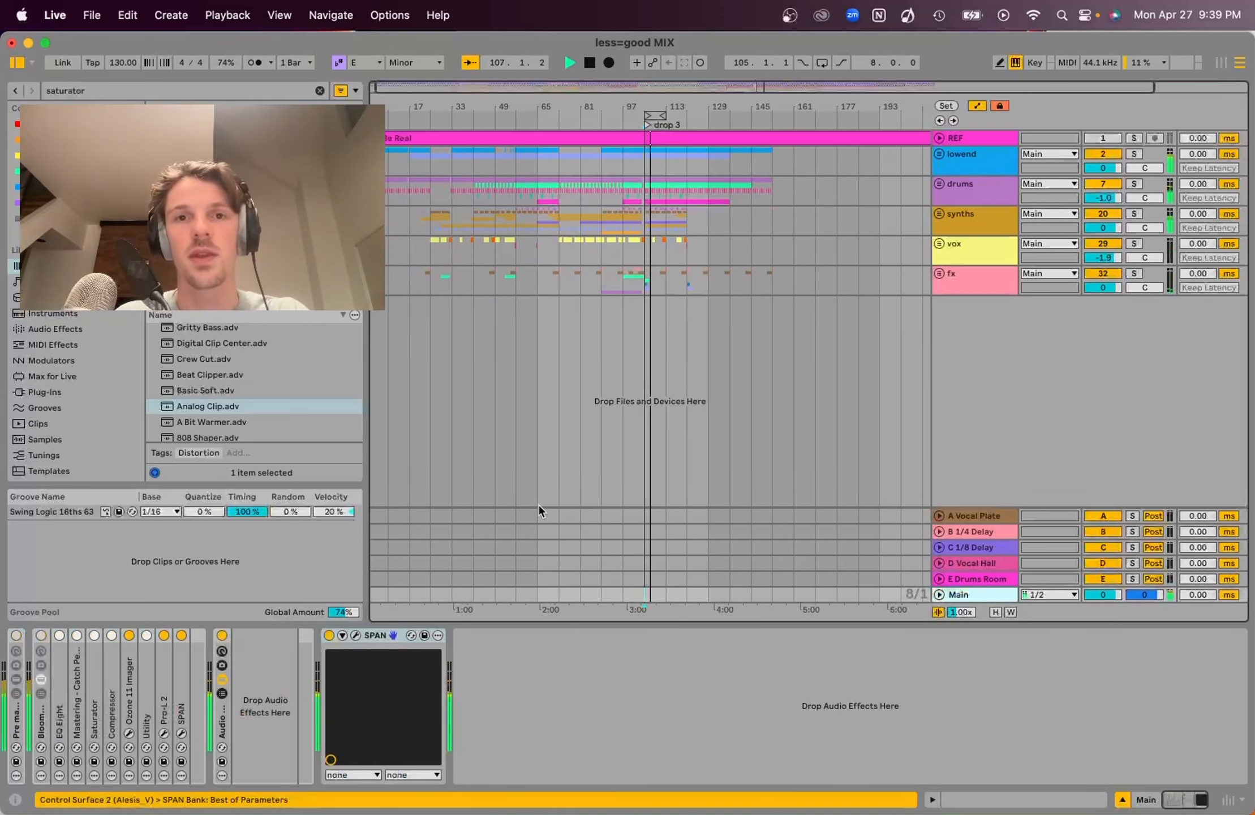
pyautogui.press('Tab')
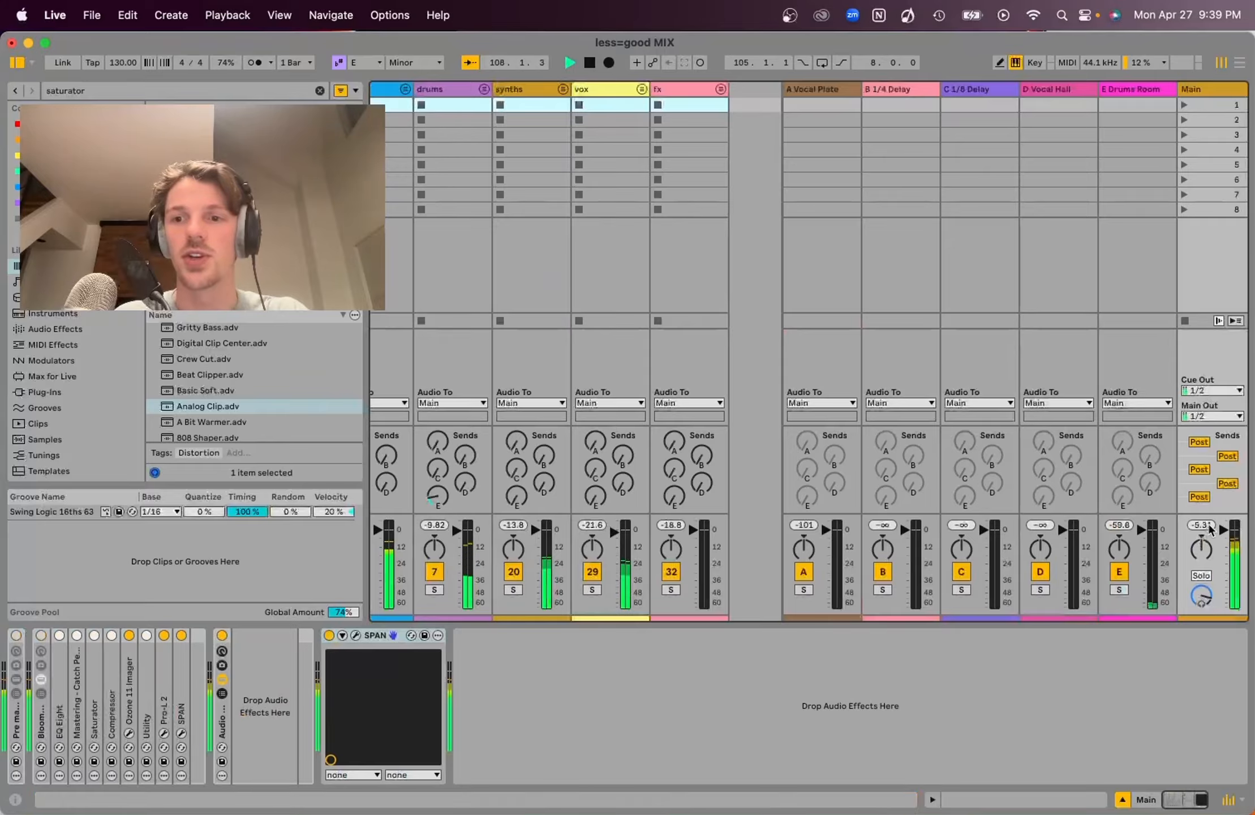
pyautogui.press('space')
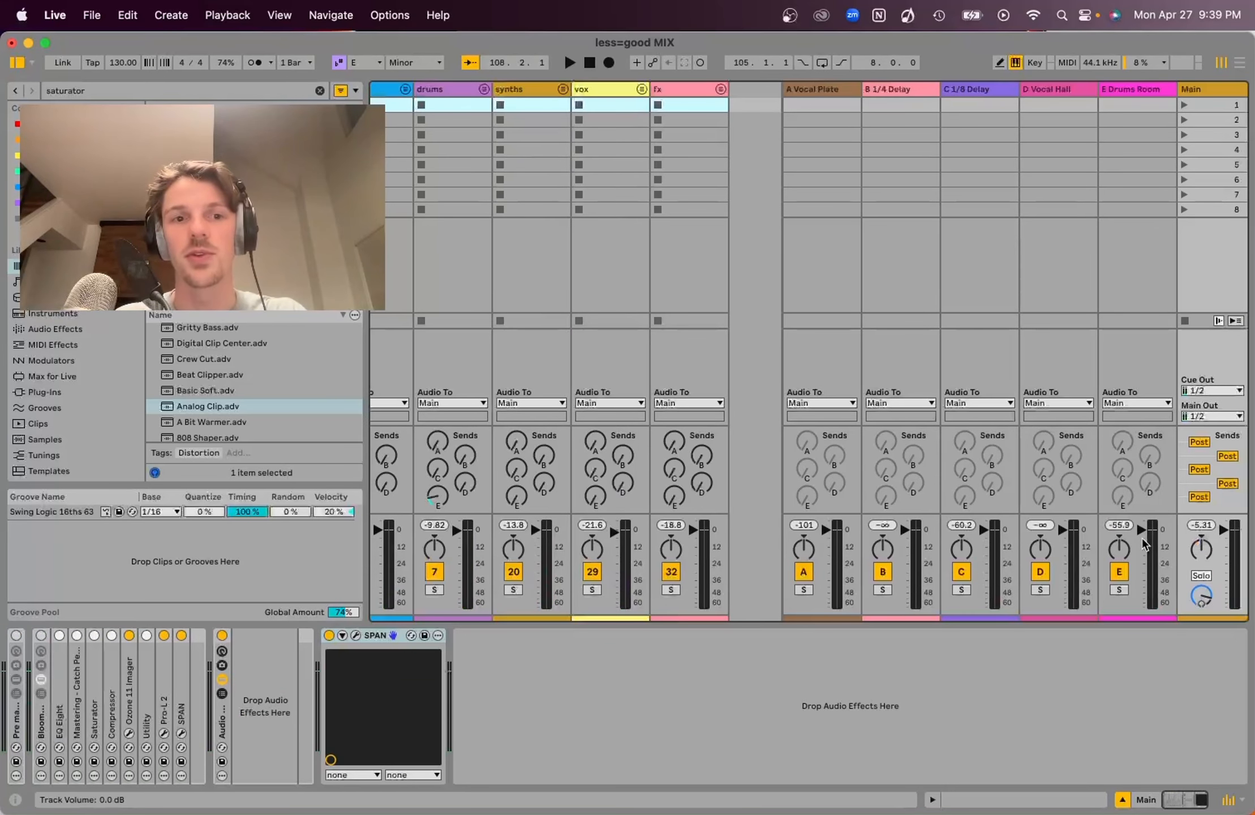
pyautogui.press('Tab')
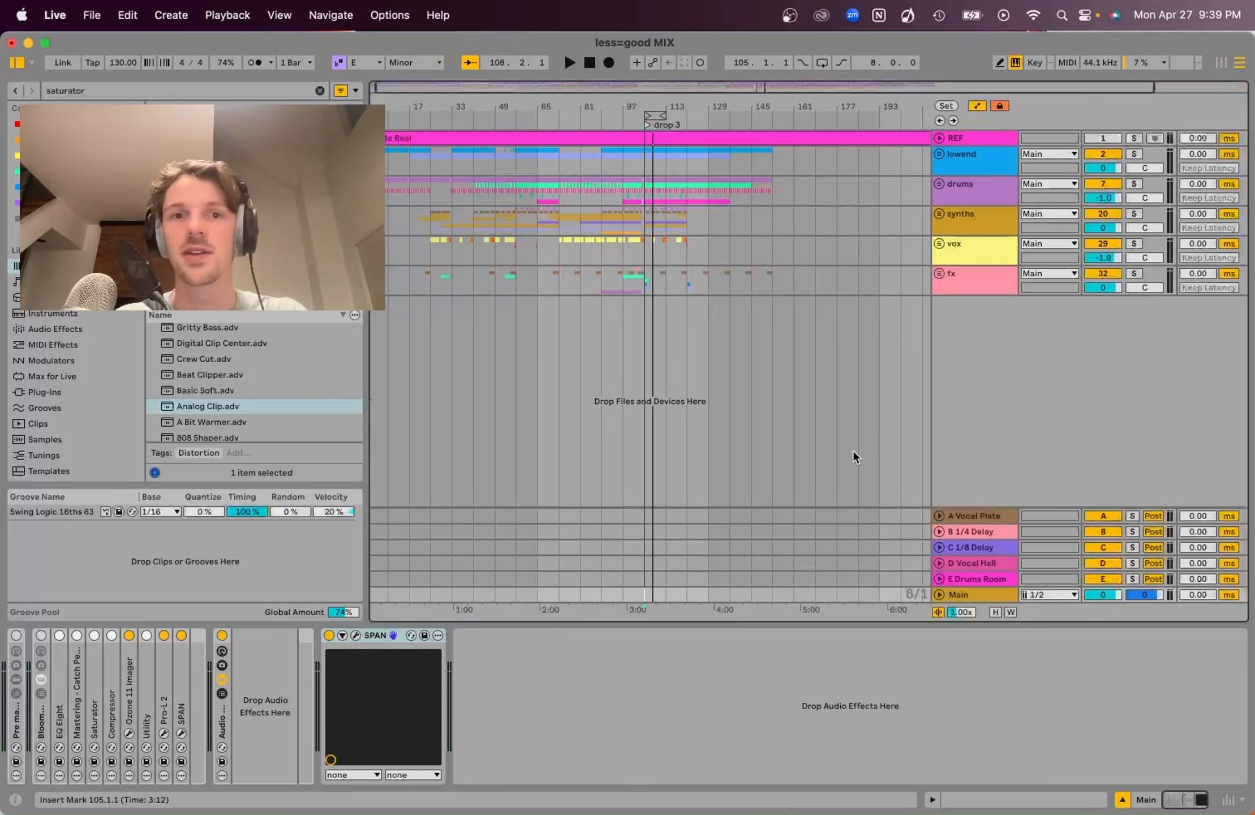
# Clear the browser search and audition the mix with the synths track selected
pyautogui.click(320, 91)
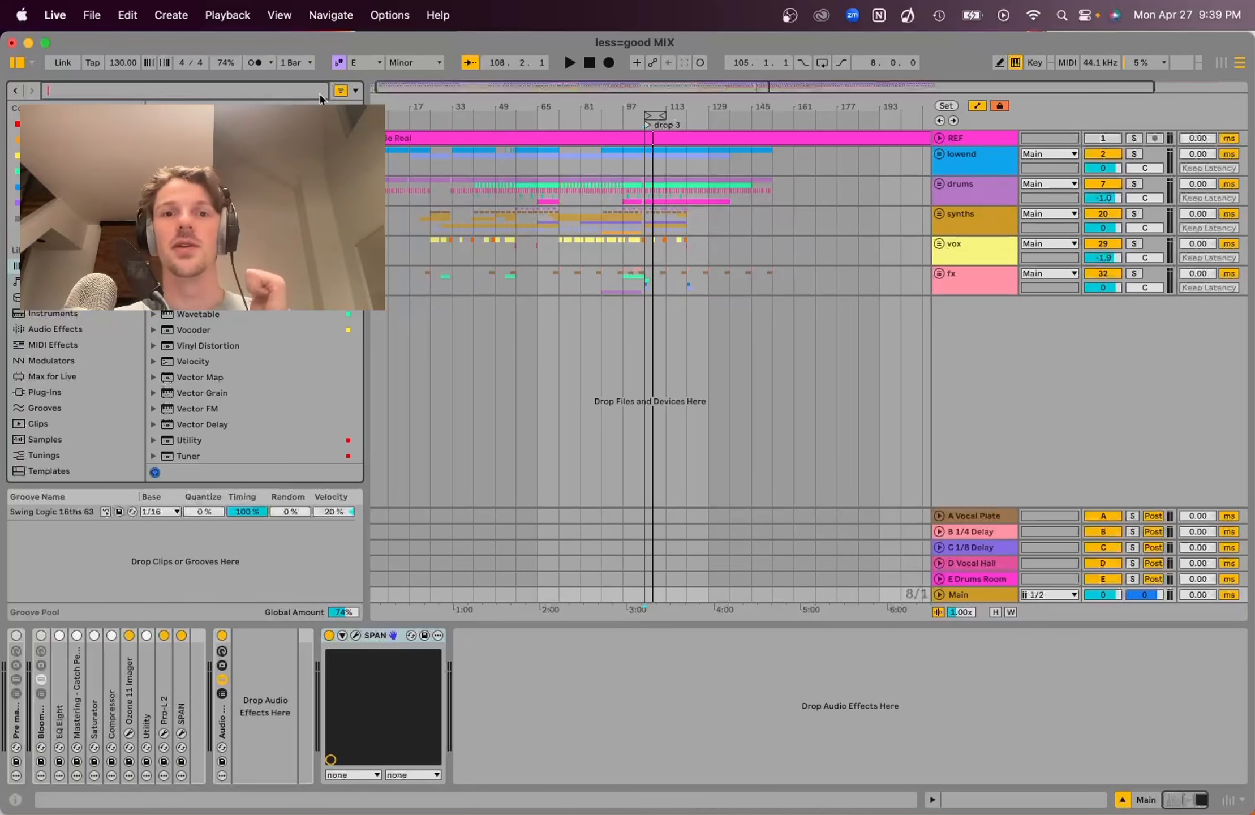
pyautogui.click(648, 232)
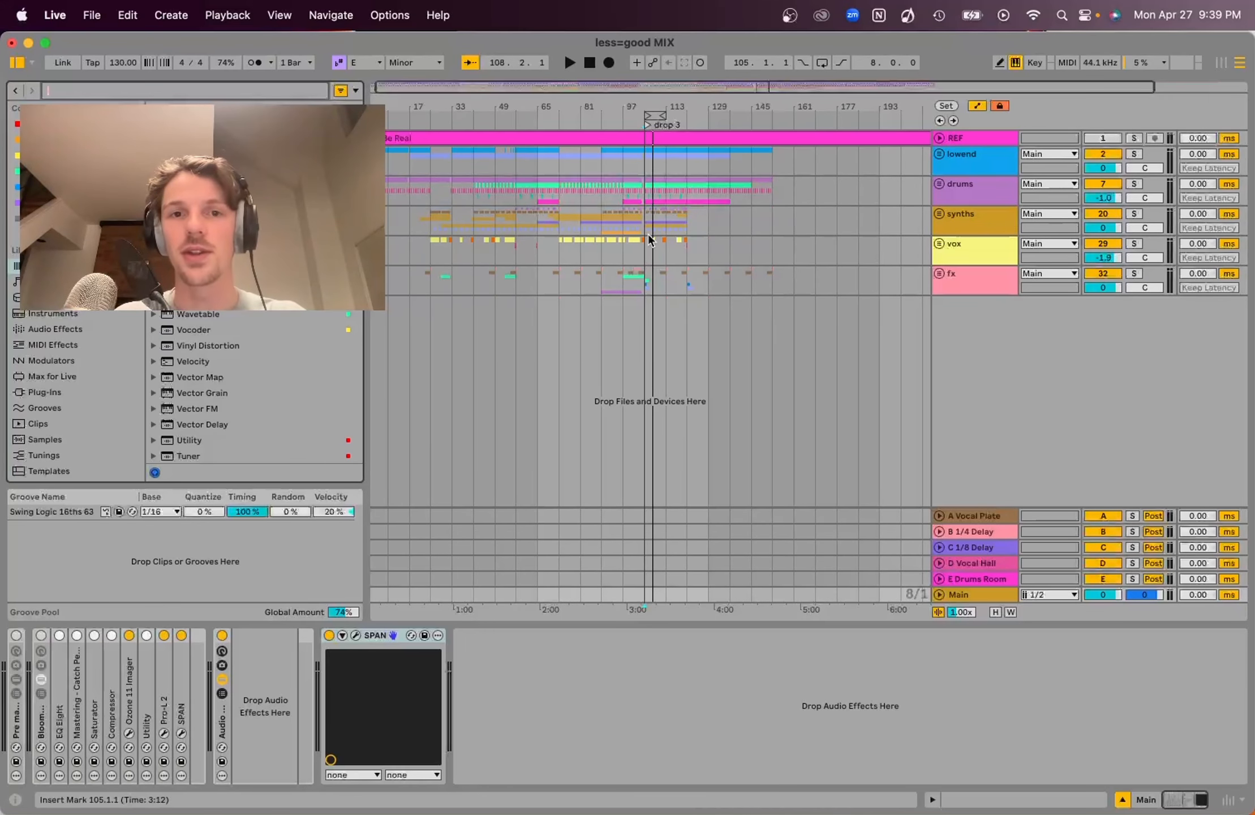
pyautogui.press('space')
pyautogui.press('space')
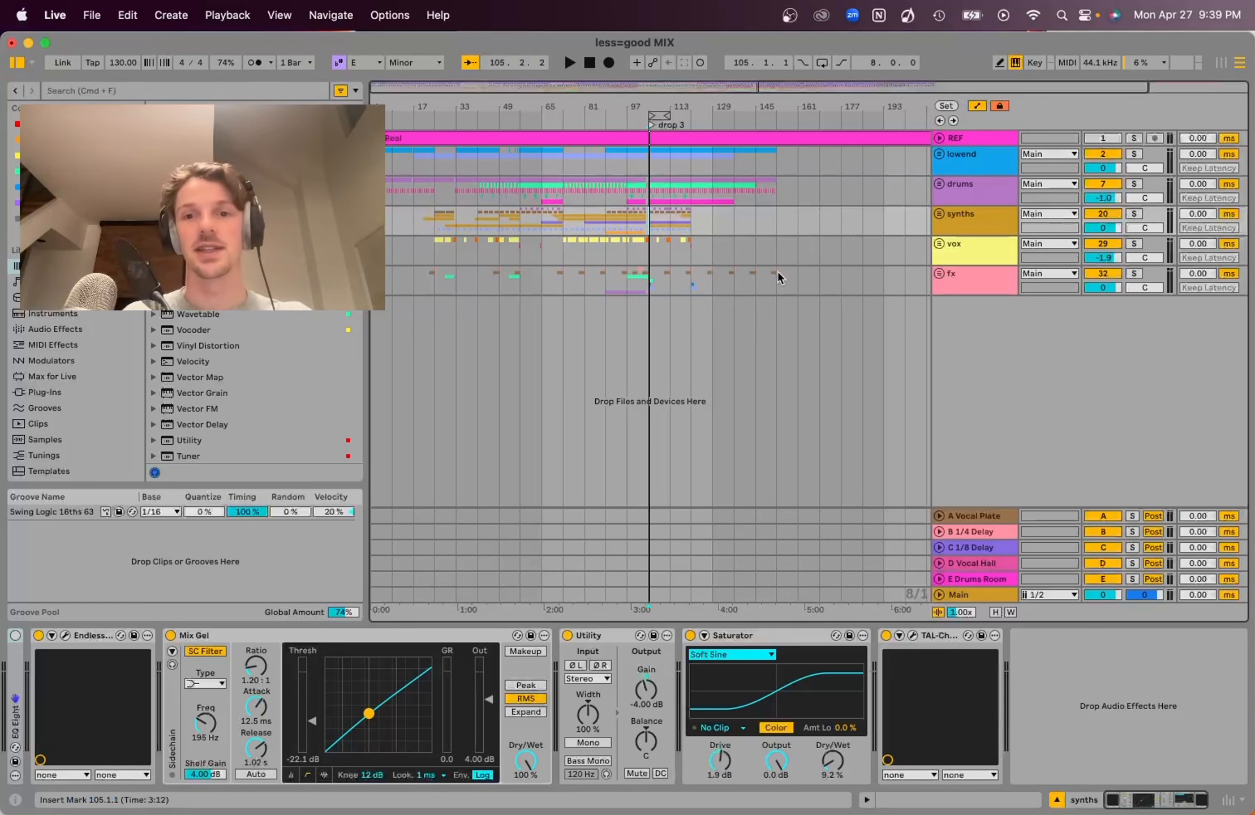
# Search the browser for peaks and add Mastering - Catch Peaks to the Main track before SPAN
pyautogui.click(964, 595)
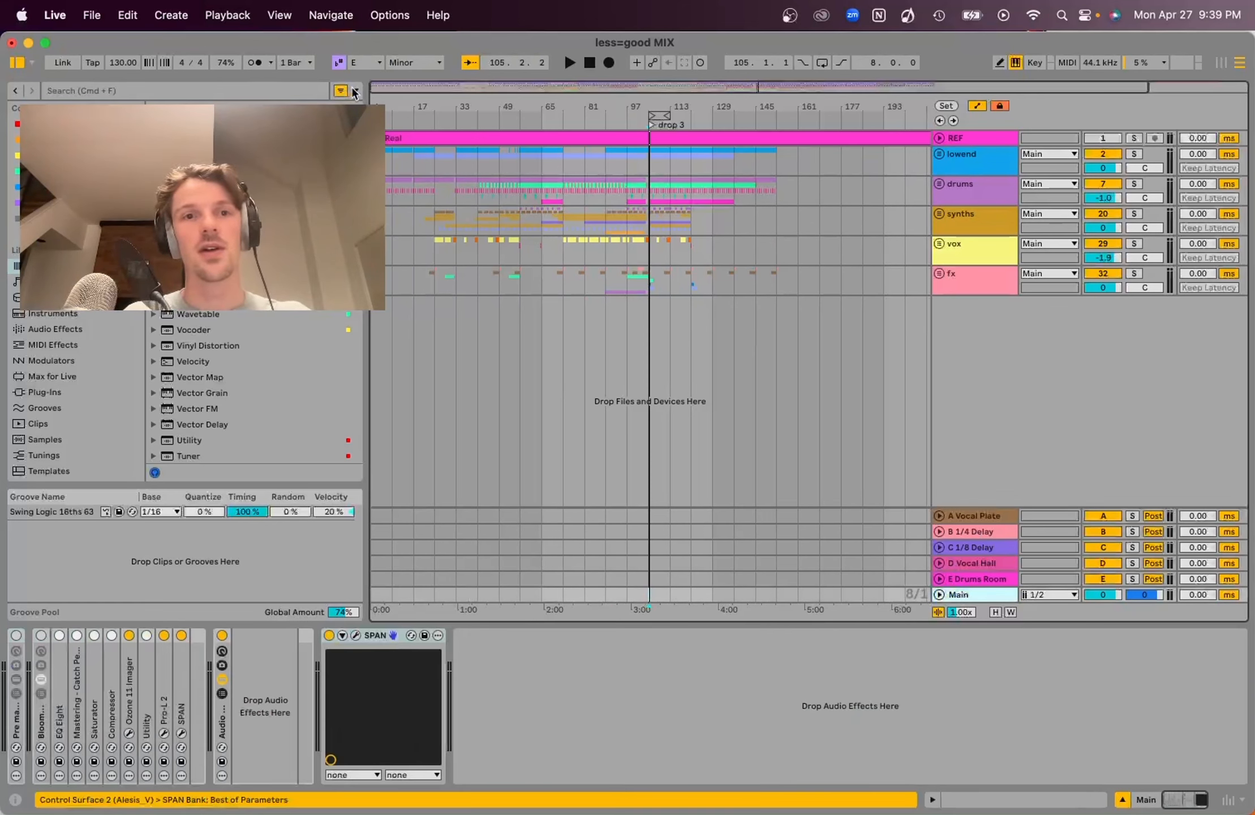
pyautogui.click(292, 94)
pyautogui.write('peaks')
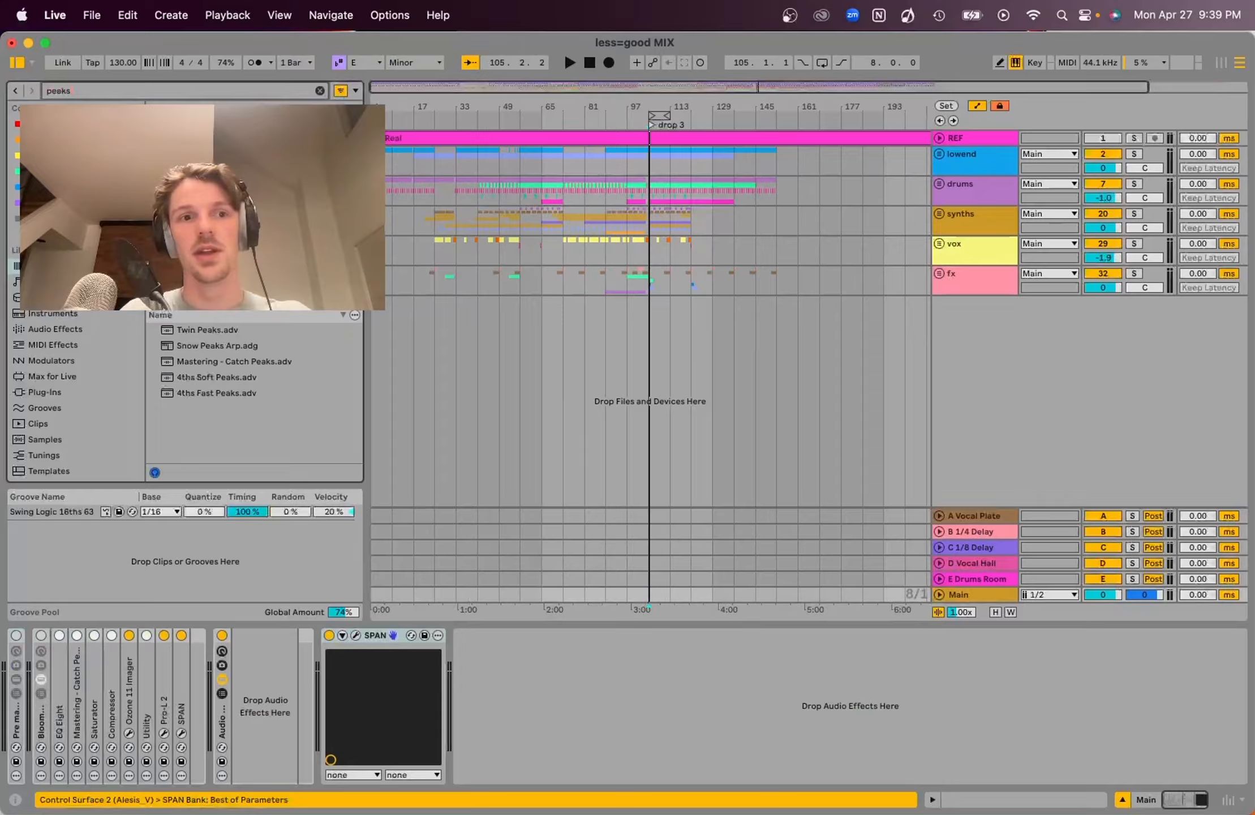
pyautogui.moveTo(234, 362); pyautogui.dragTo(339, 657)
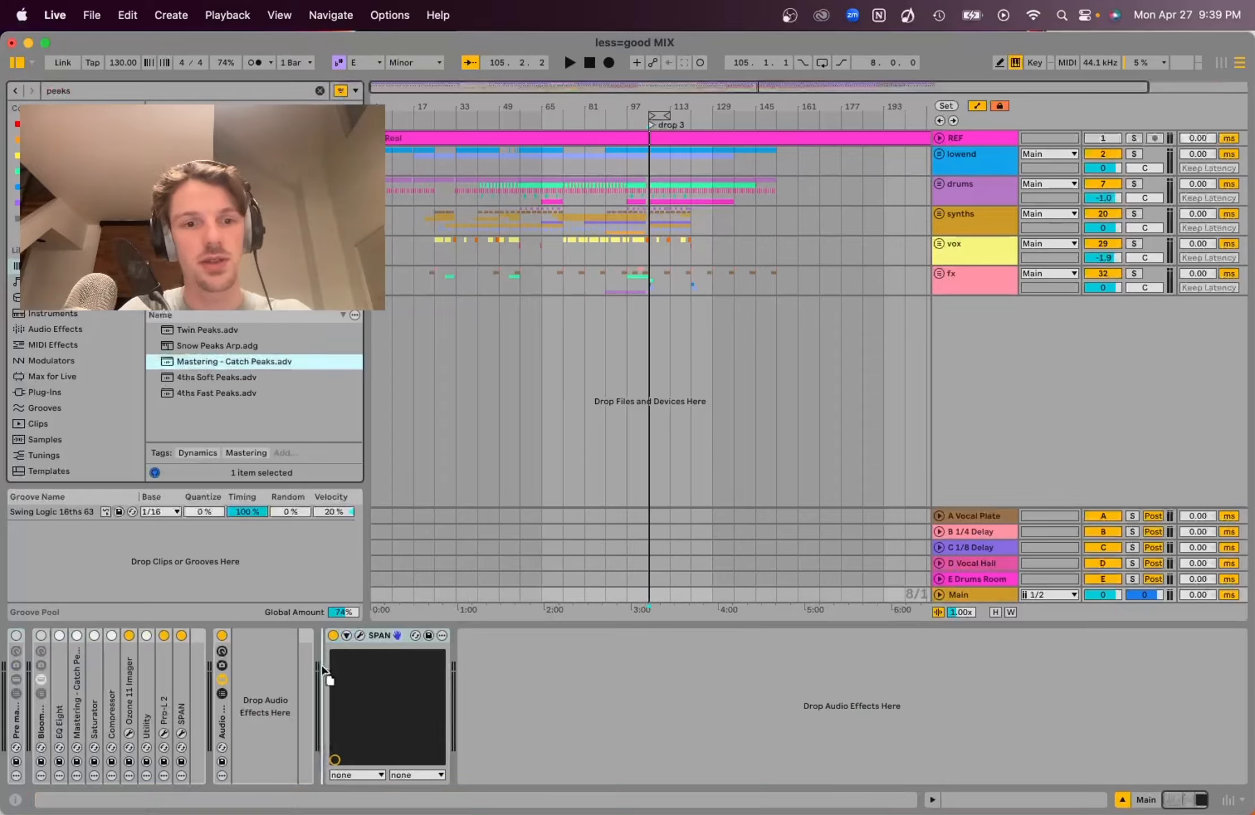
# Set the Catch Peaks threshold to -12.0 dB while auditioning the mix
pyautogui.click(428, 749)
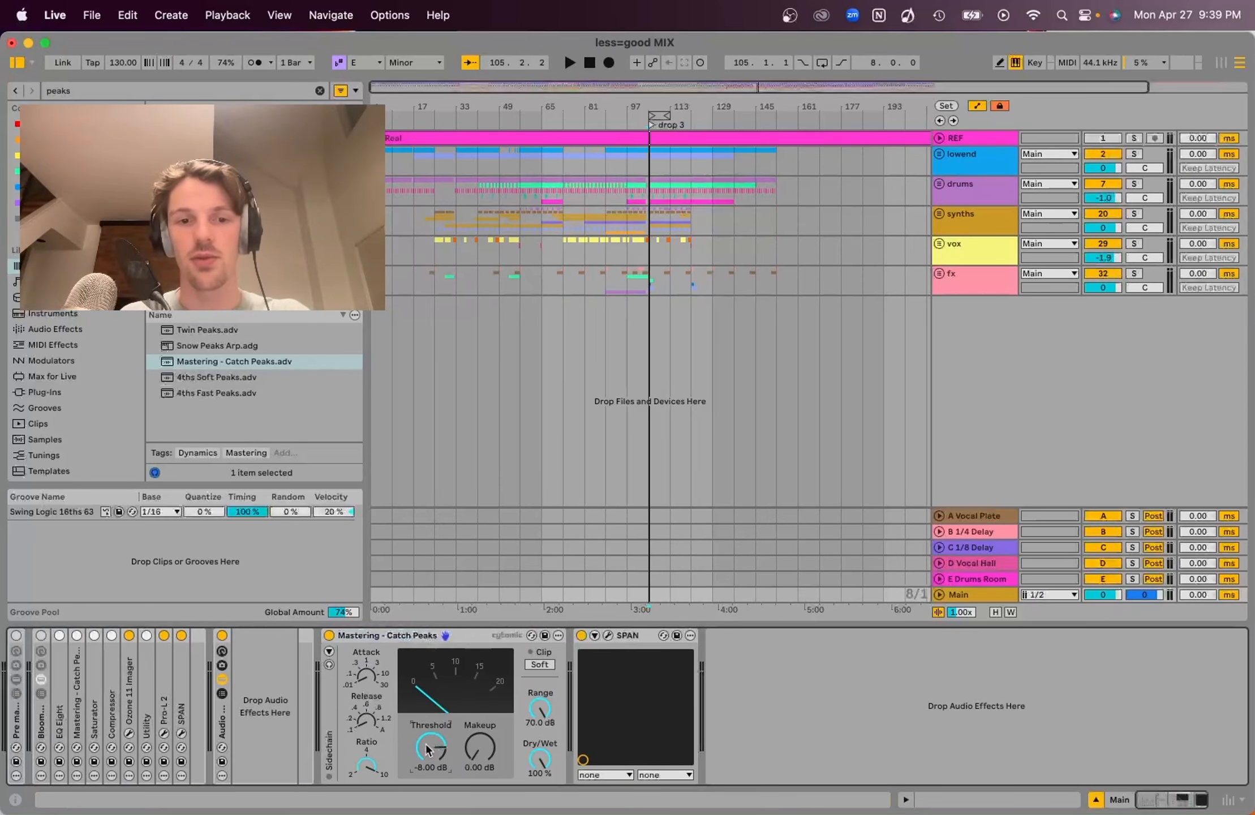
pyautogui.press('Down')
pyautogui.press('space')
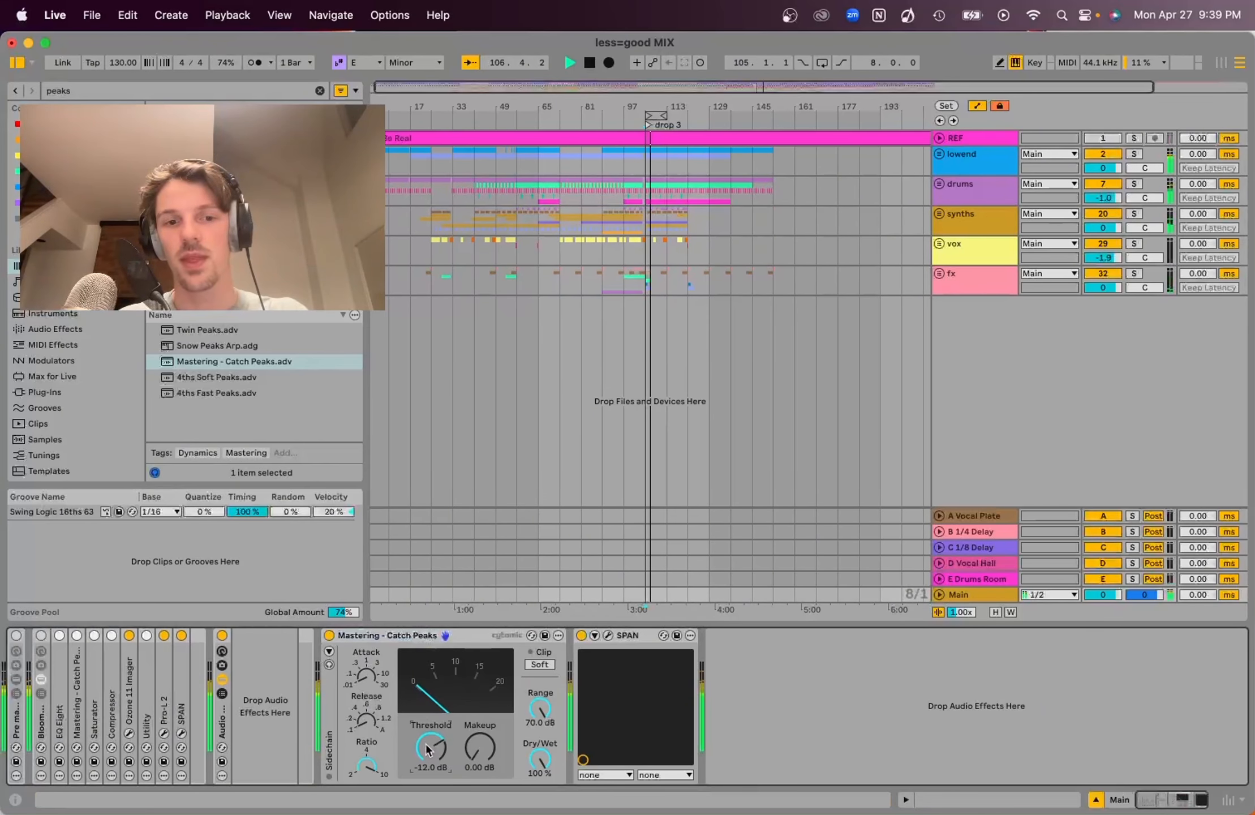
pyautogui.press('Down')
pyautogui.press('Down')
pyautogui.press('space')
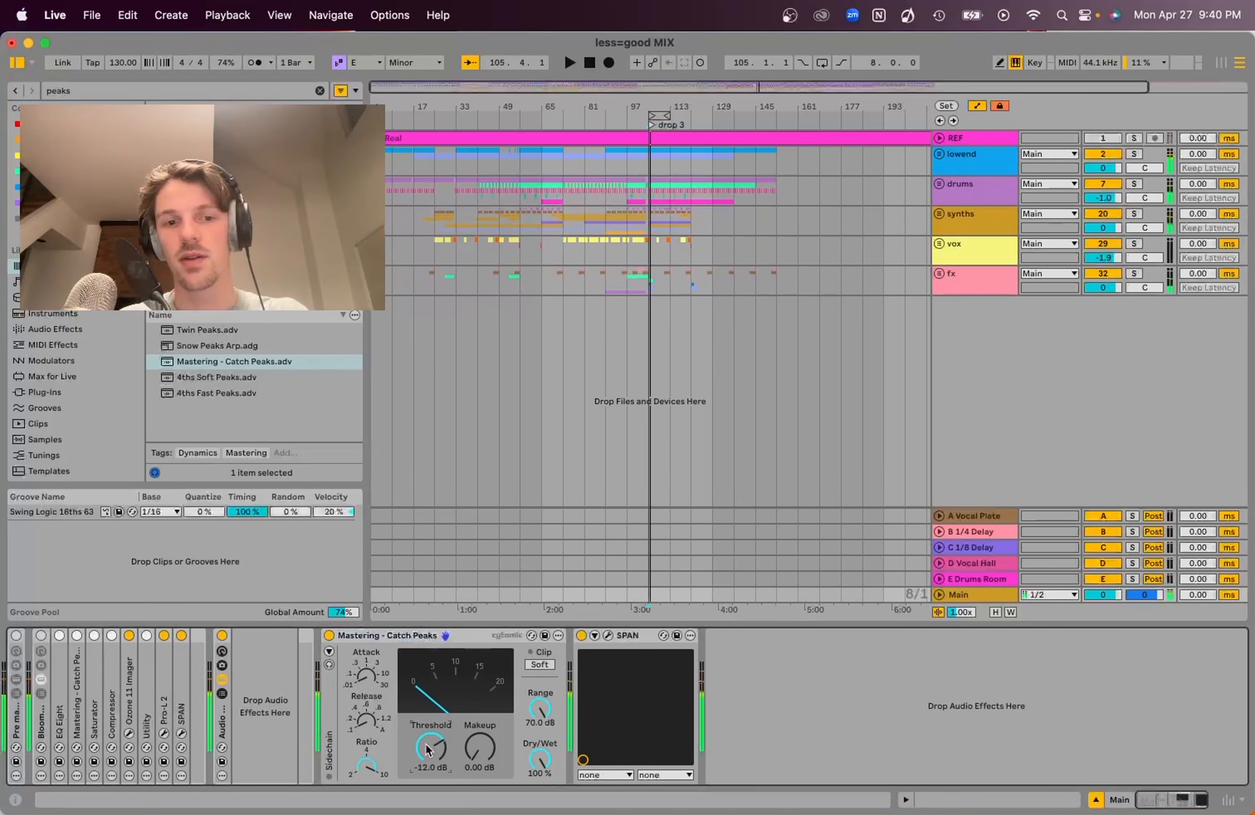
pyautogui.press('Down')
pyautogui.press('space')
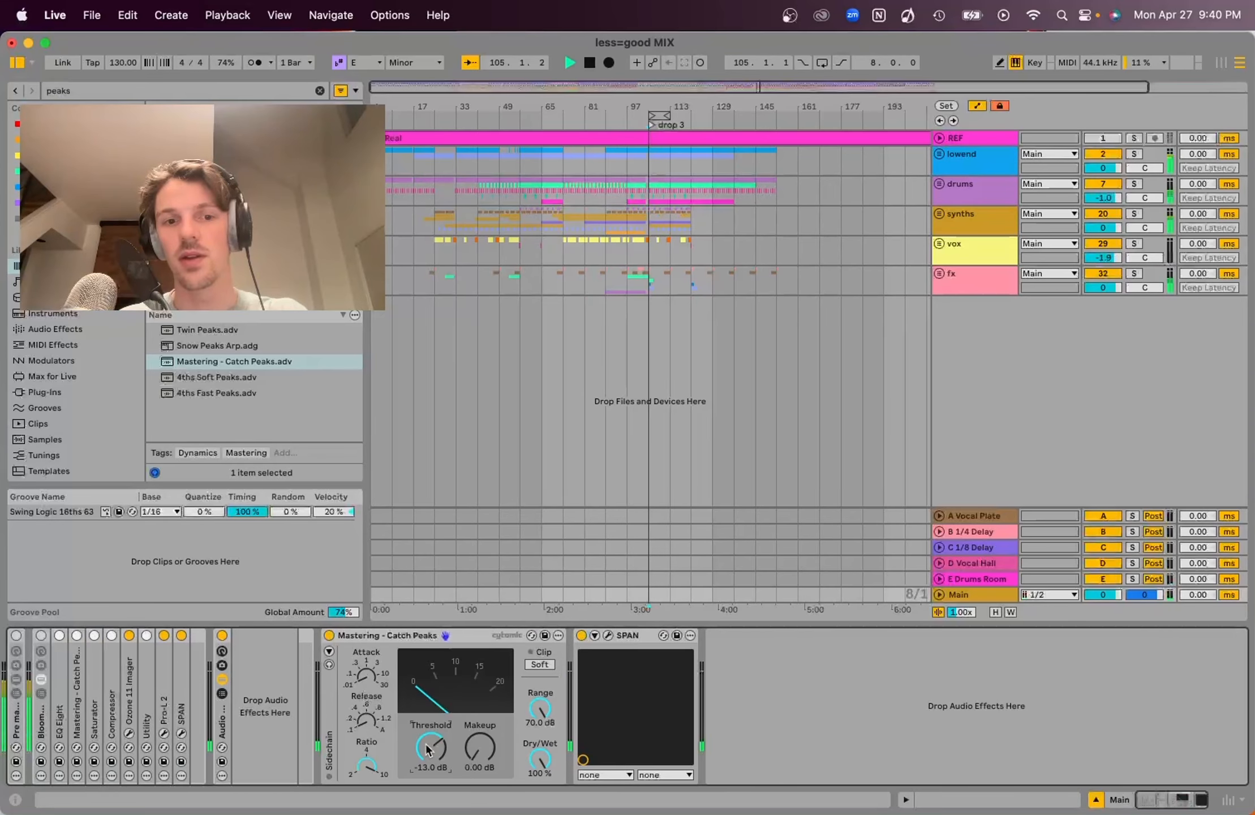
pyautogui.press('space')
pyautogui.press('Up')
pyautogui.press('Up')
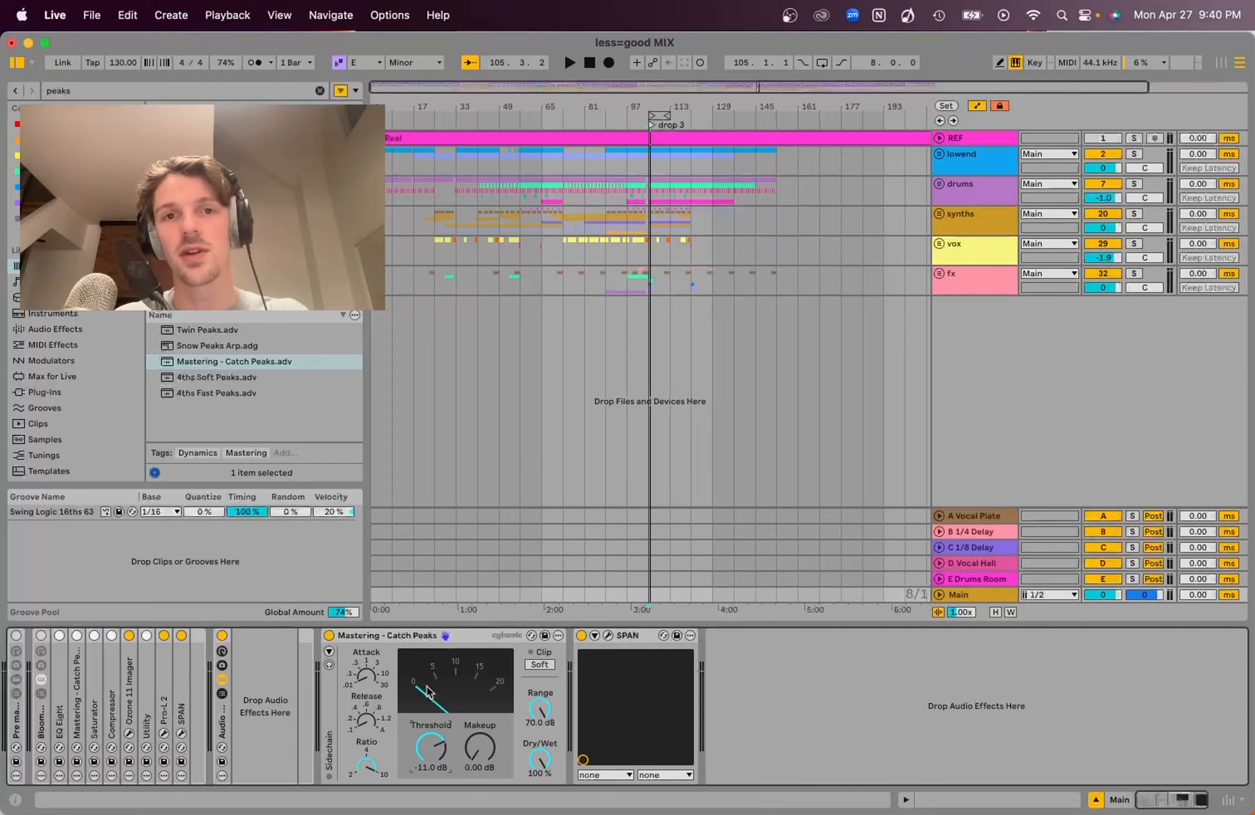
pyautogui.press('space')
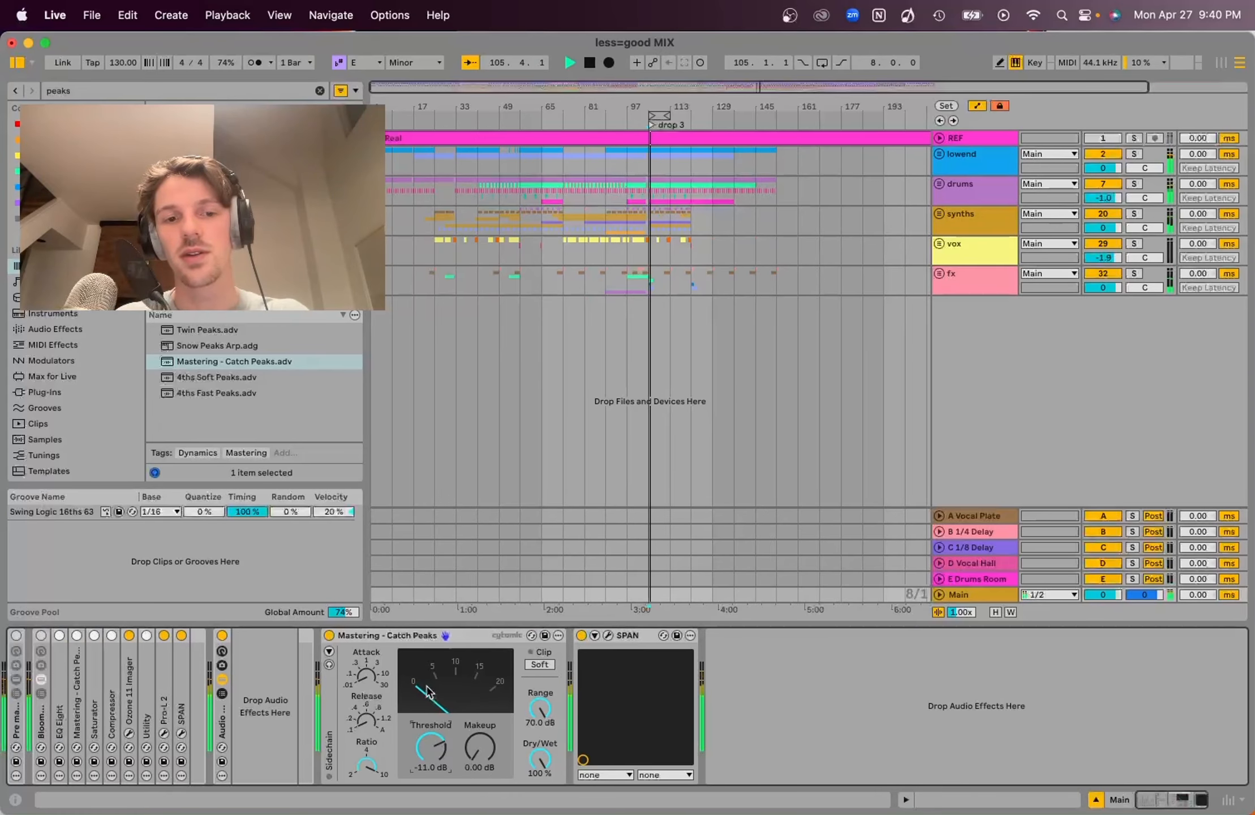
pyautogui.press('space')
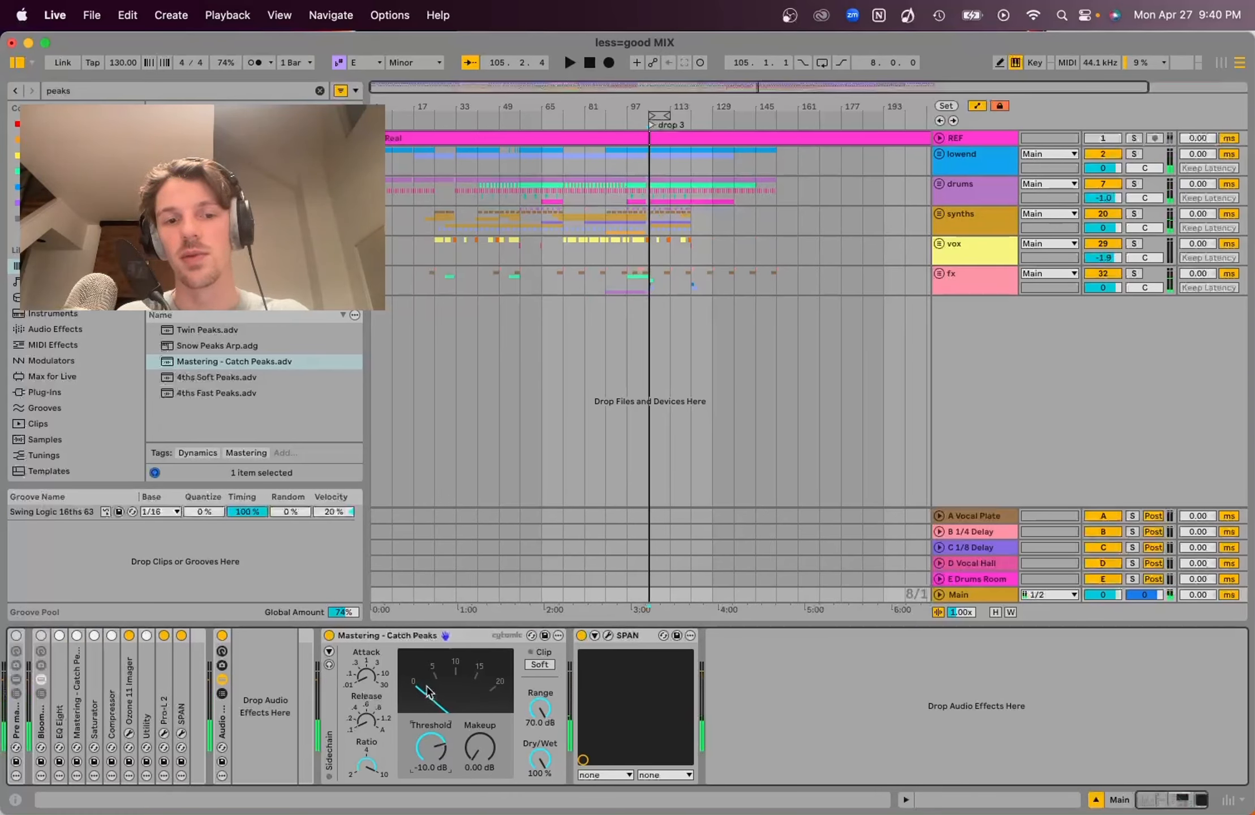
pyautogui.press('Down')
pyautogui.press('Down')
pyautogui.press('space')
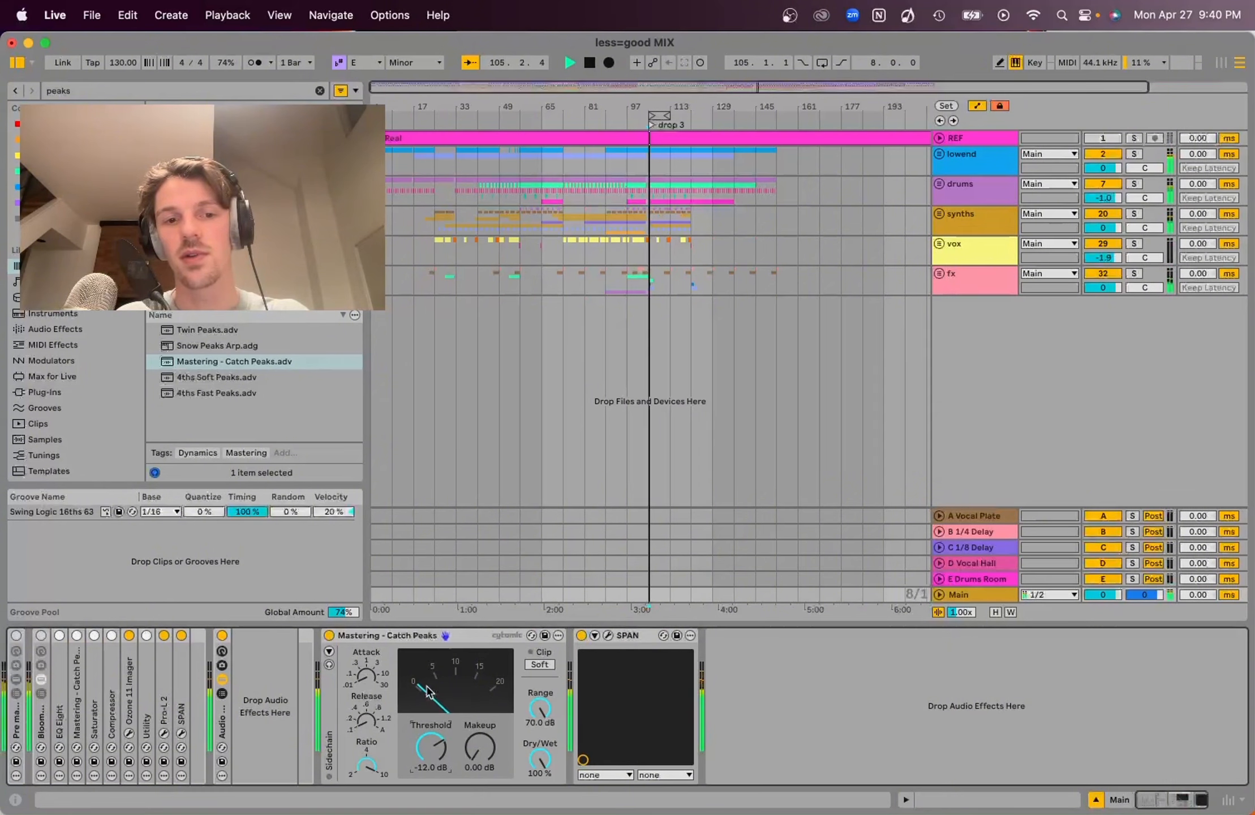
pyautogui.press('Down')
pyautogui.press('Up')
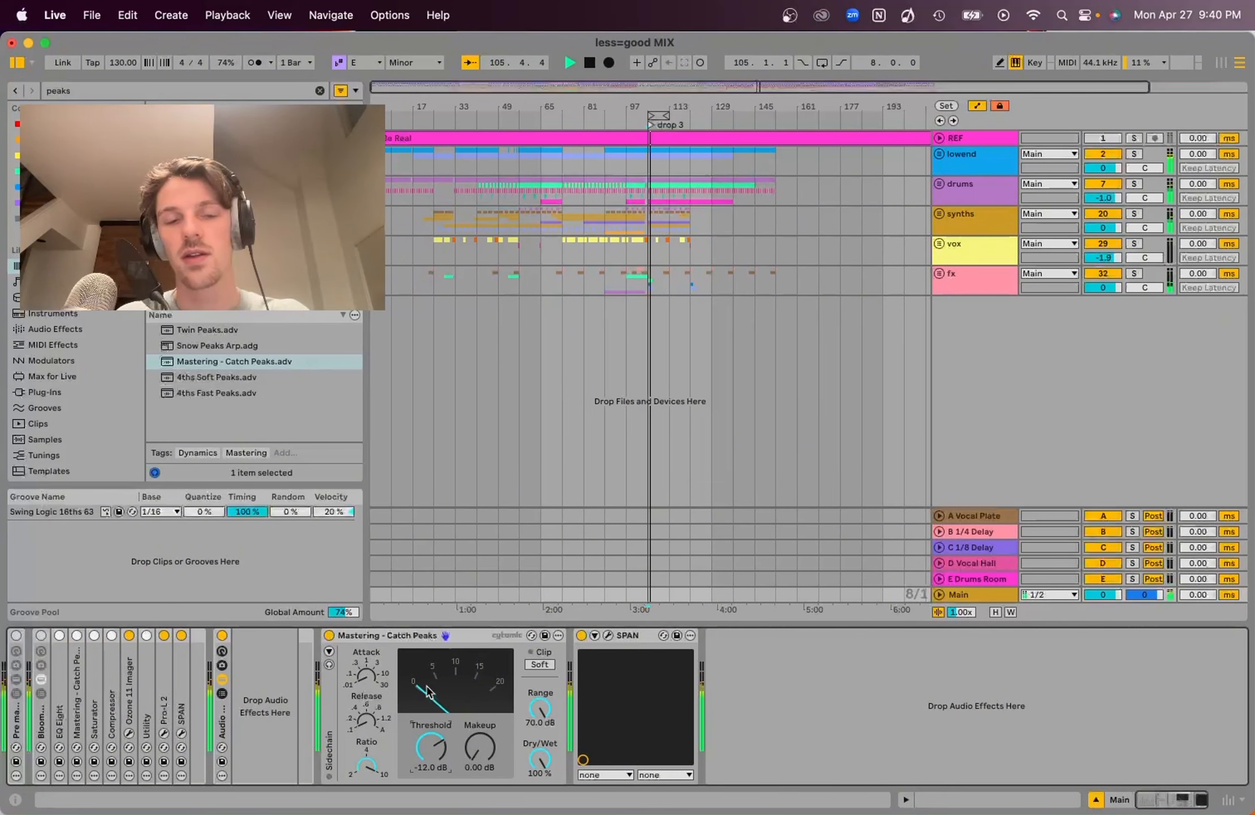
pyautogui.press('space')
# Raise the Catch Peaks makeup gain to 1.50 dB and audition the result
pyautogui.click(472, 747)
pyautogui.press('Up')
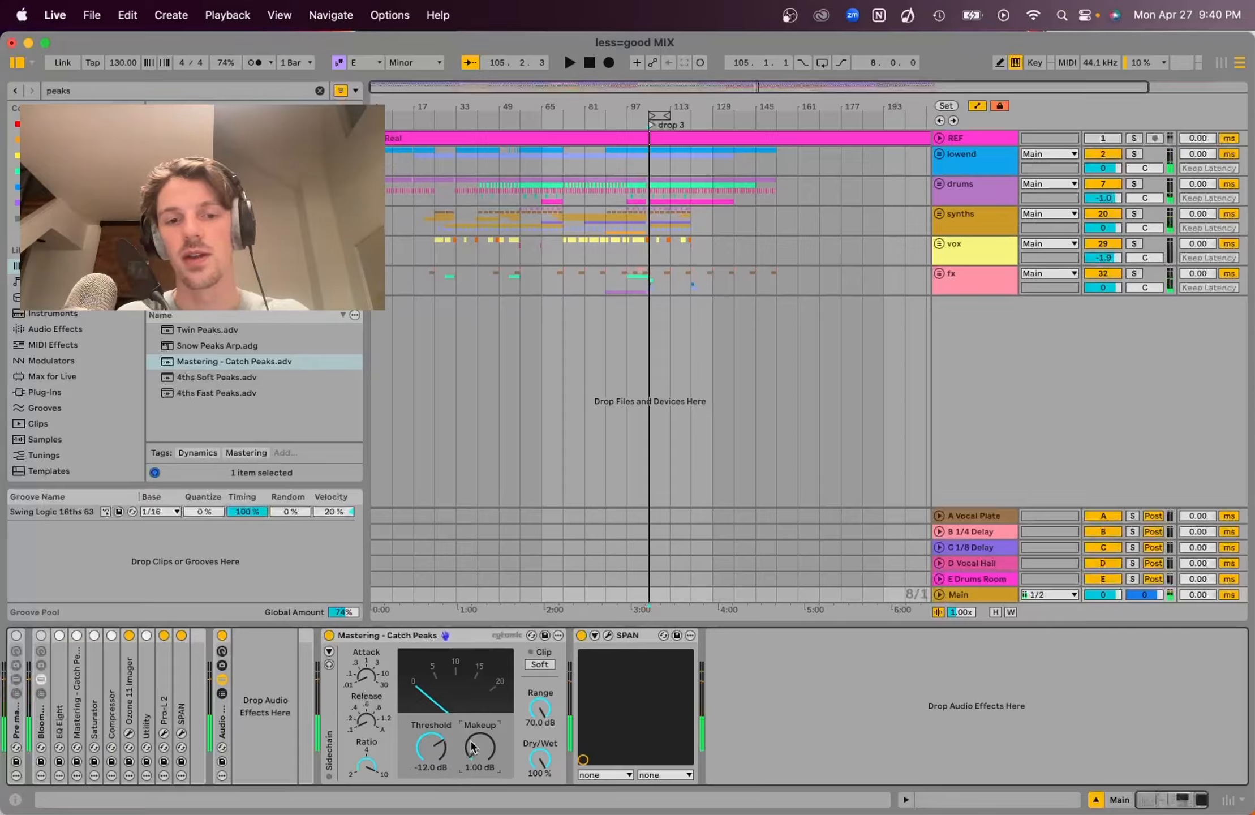
pyautogui.press('Up')
pyautogui.press('space')
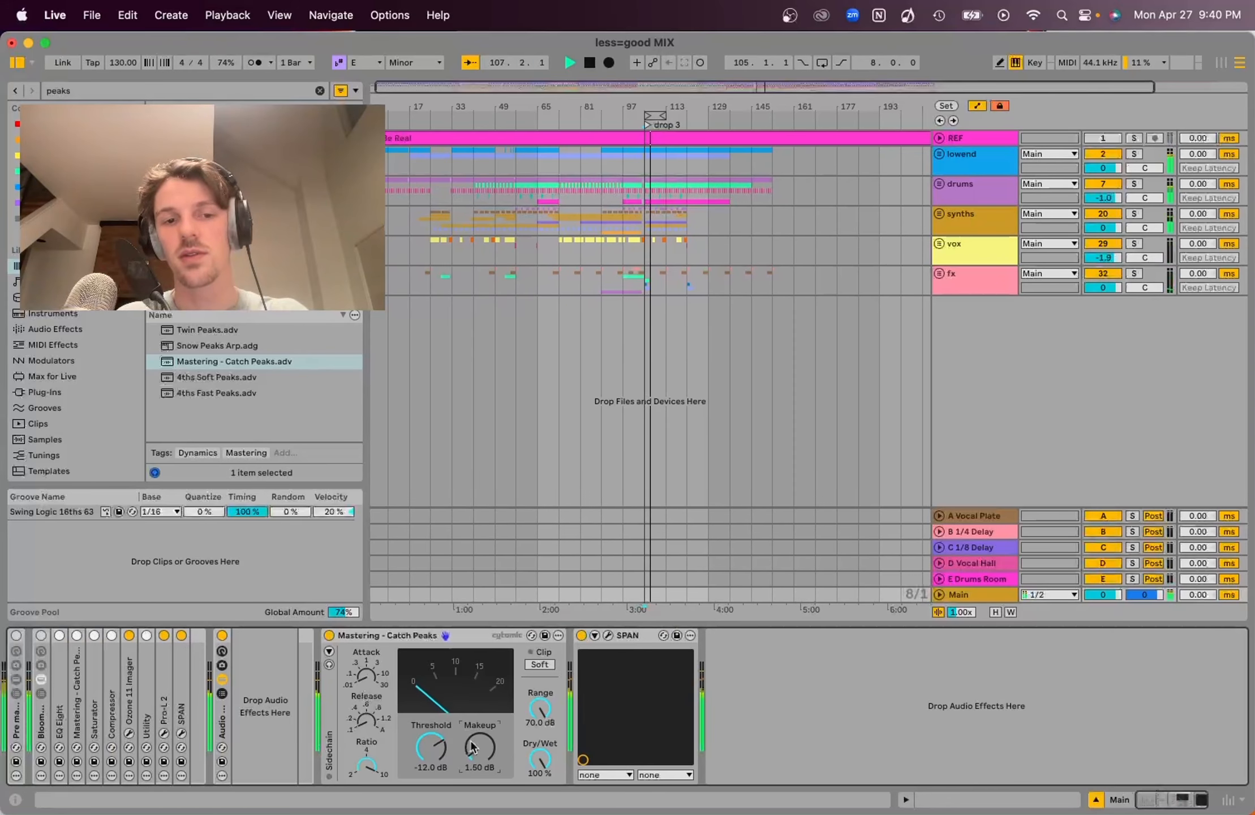
pyautogui.press('space')
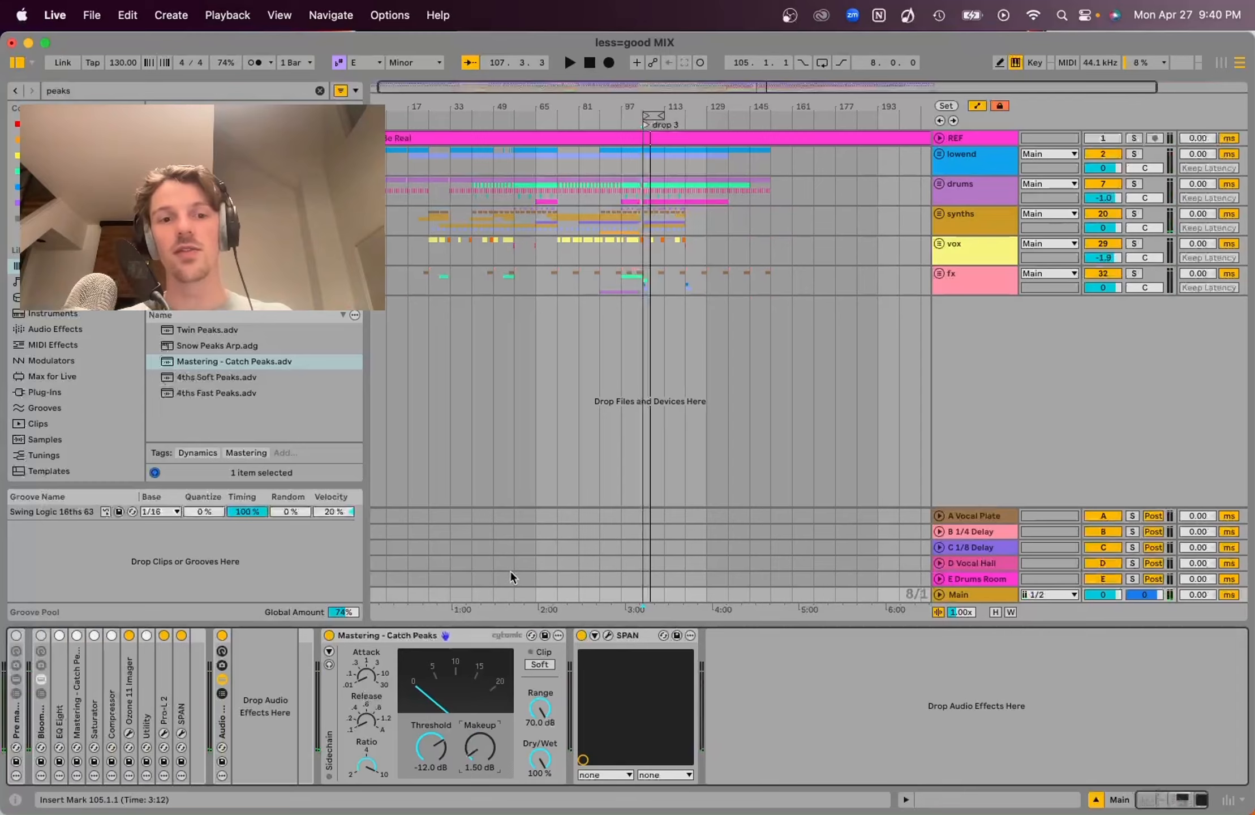
# Search the browser for sat and add a Saturator to the Main track after Catch Peaks
pyautogui.click(320, 91)
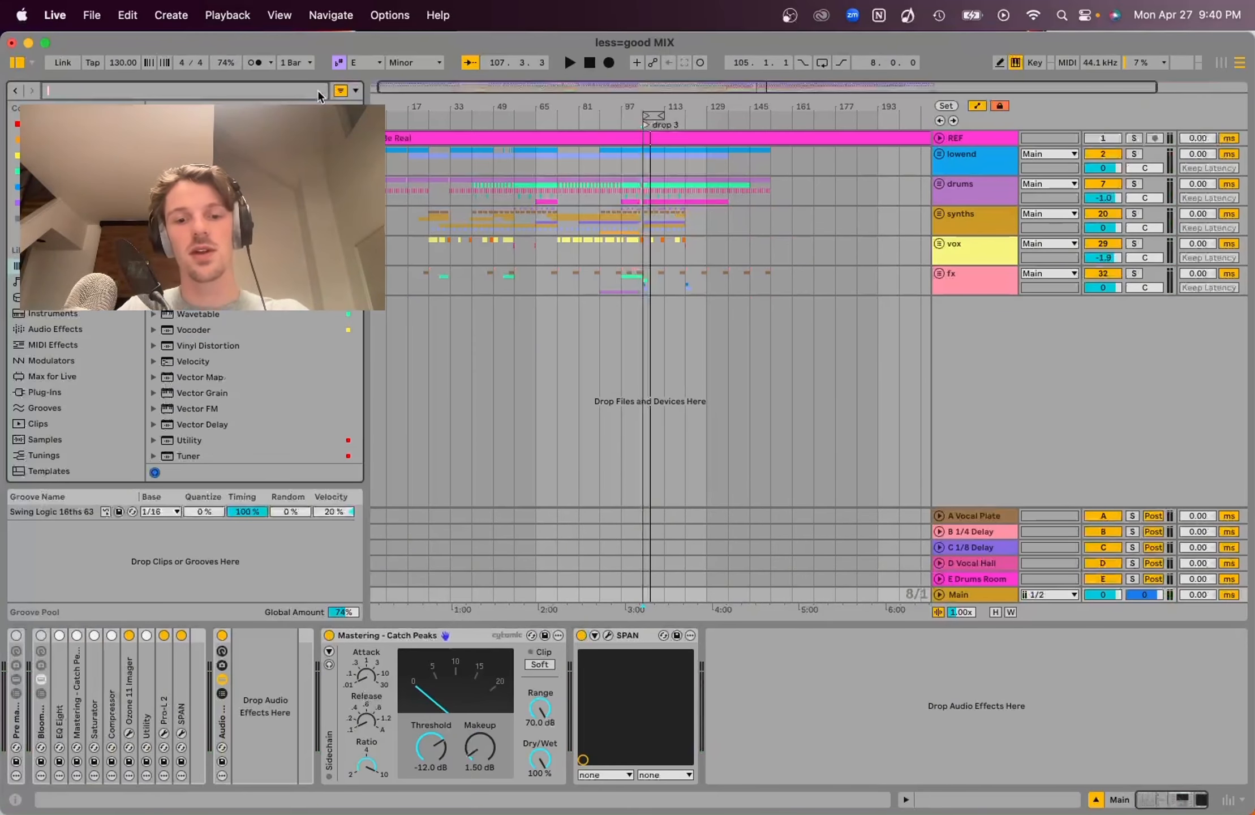
pyautogui.write('sat')
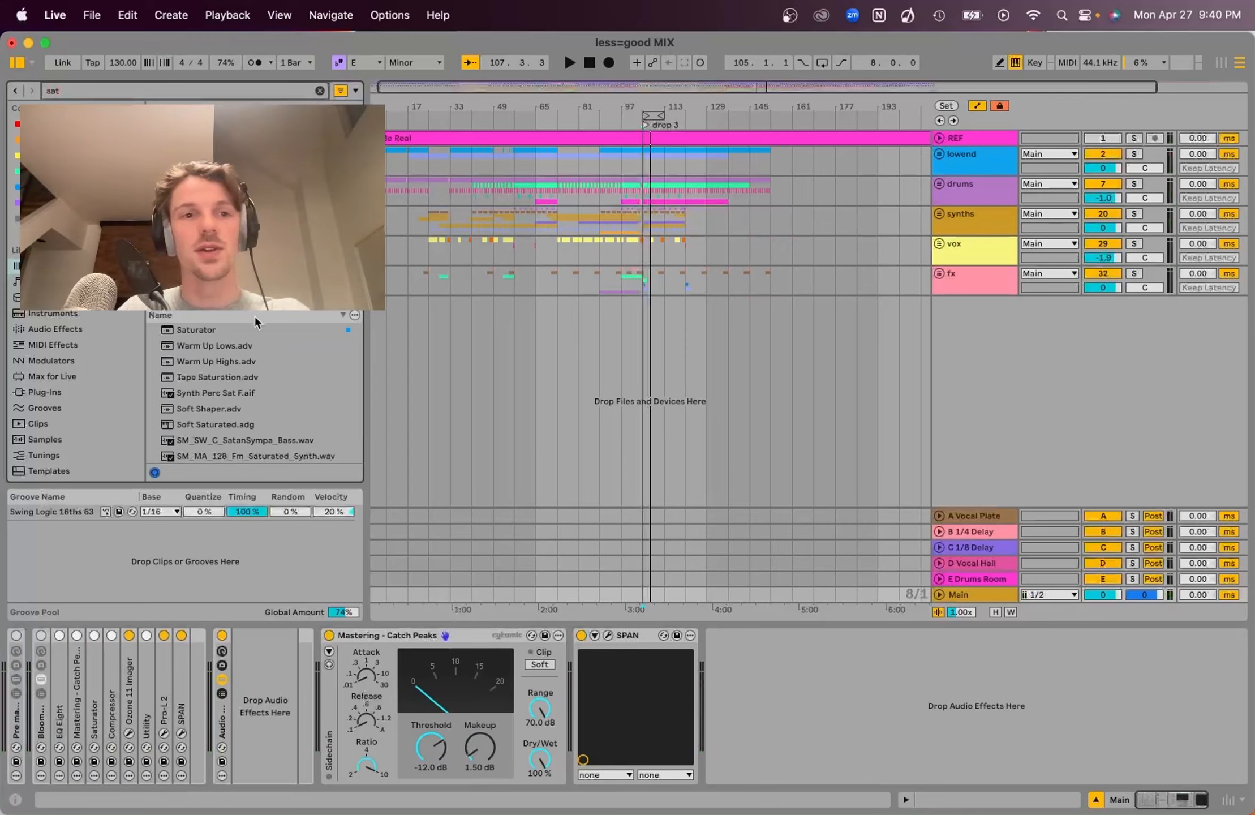
pyautogui.moveTo(215, 329)
pyautogui.mouseDown()
pyautogui.moveTo(566, 685)
pyautogui.moveTo(547, 695)
pyautogui.mouseUp()
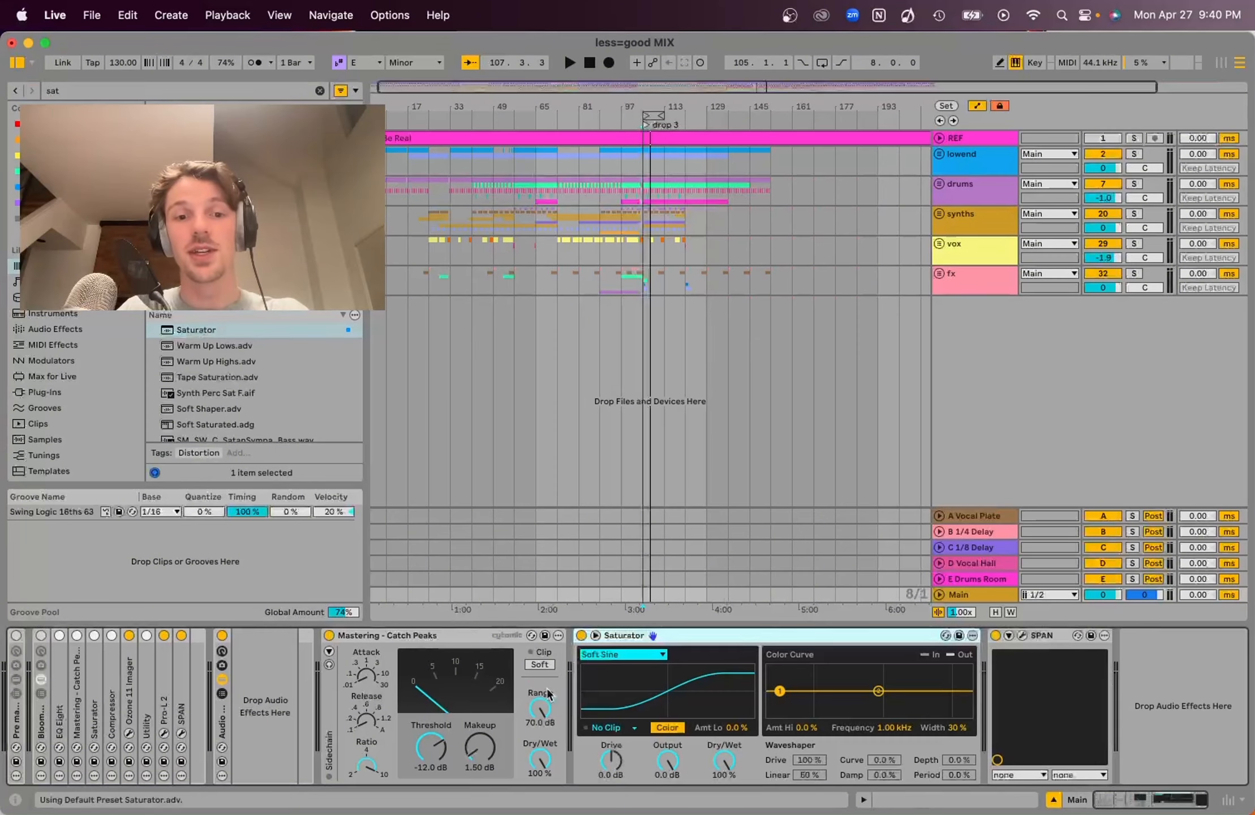
# Collapse the Saturator's extra view, set its waveshape to Analog Clip and clipping to Soft Clip
pyautogui.click(595, 635)
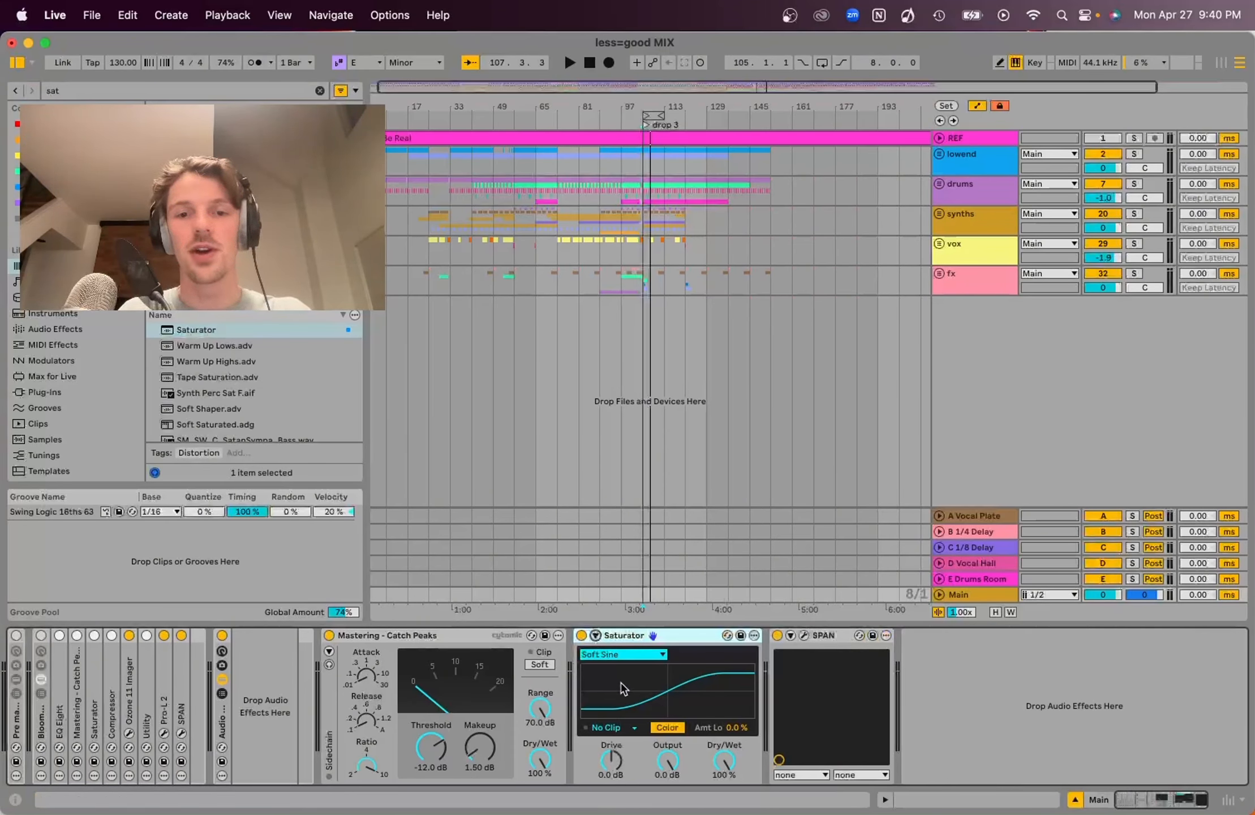
pyautogui.click(618, 657)
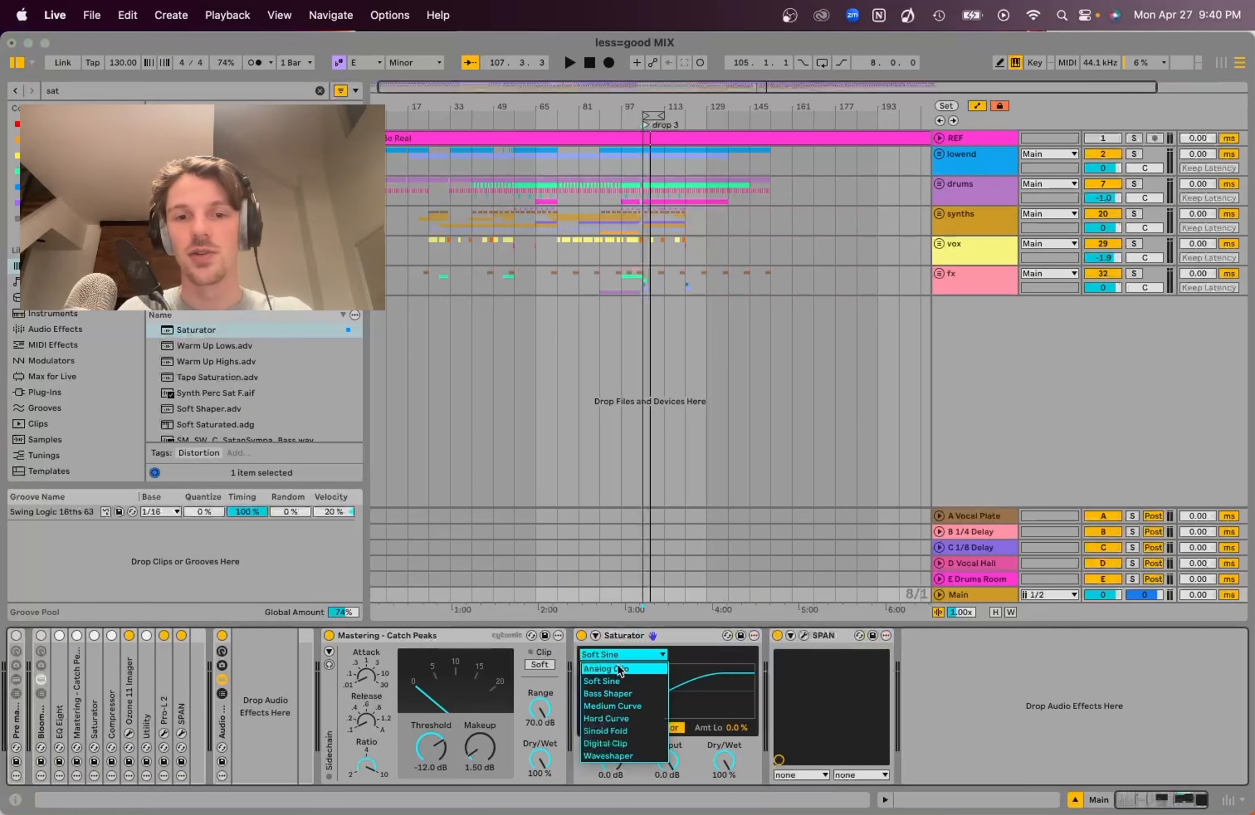
pyautogui.click(620, 668)
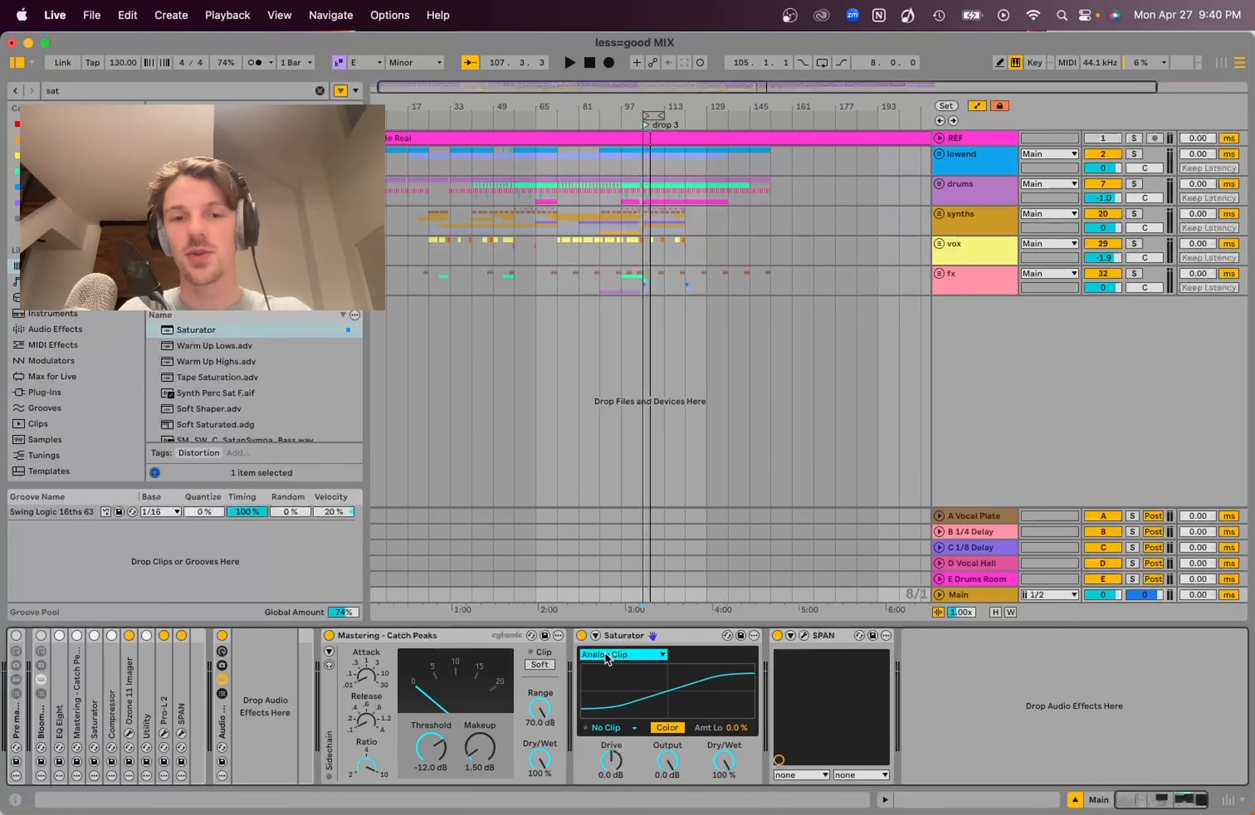
pyautogui.click(612, 729)
pyautogui.click(611, 754)
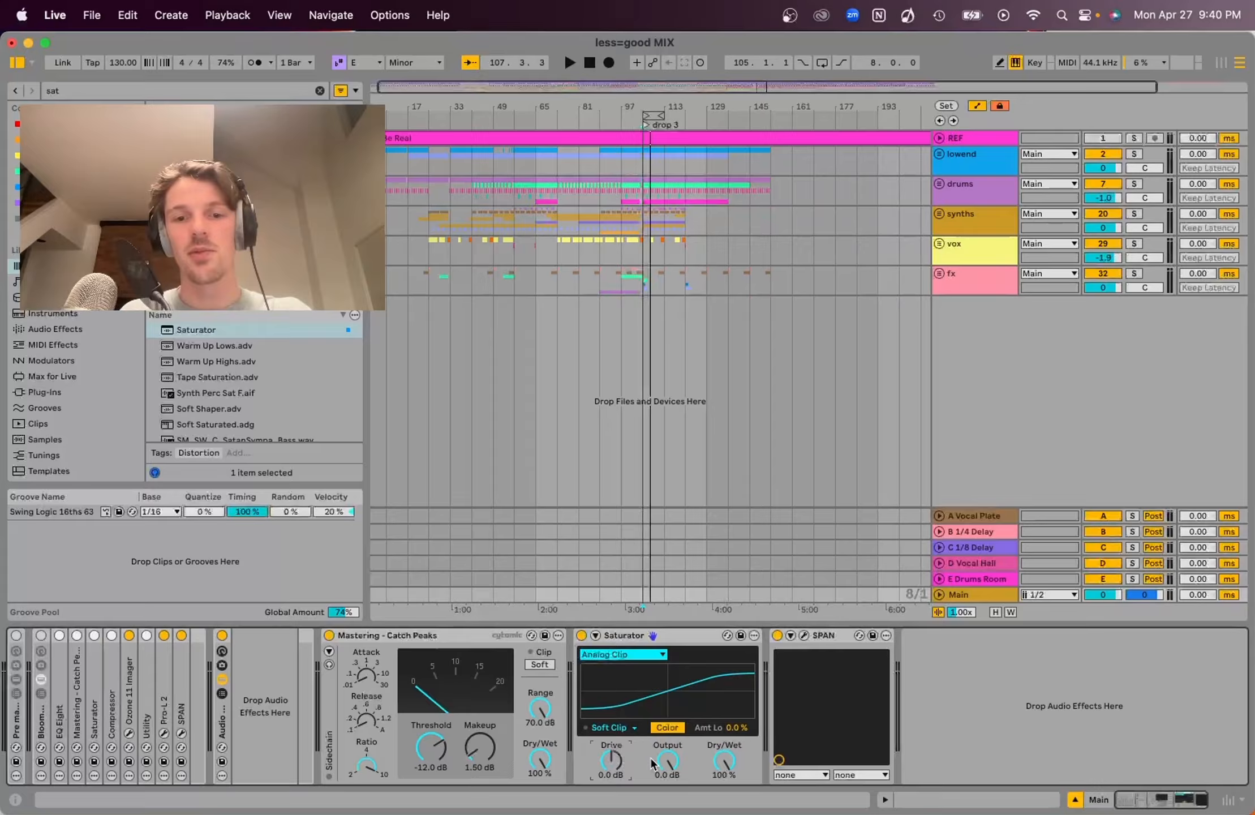
# Raise the Saturator drive to 3.6 dB while auditioning the mix
pyautogui.press('space')
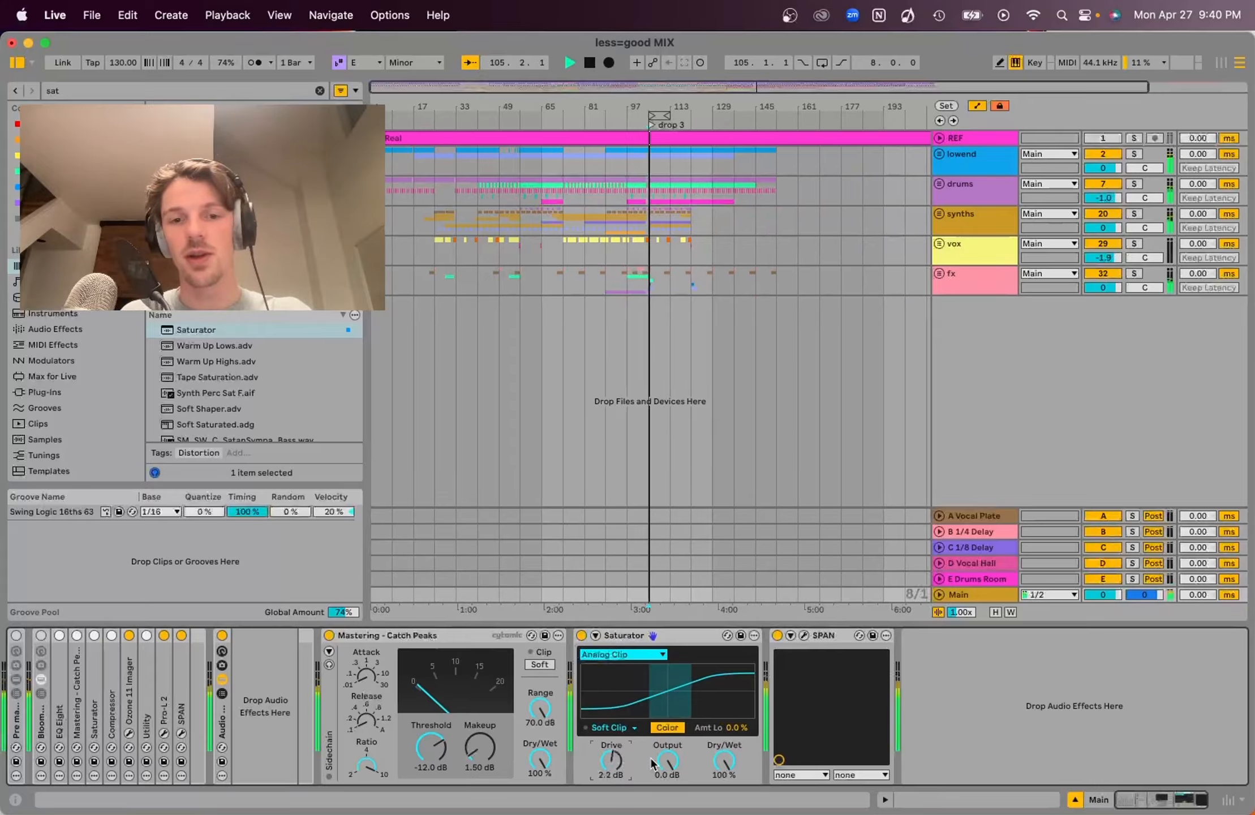
pyautogui.press('Up')
pyautogui.press('space')
pyautogui.press('space')
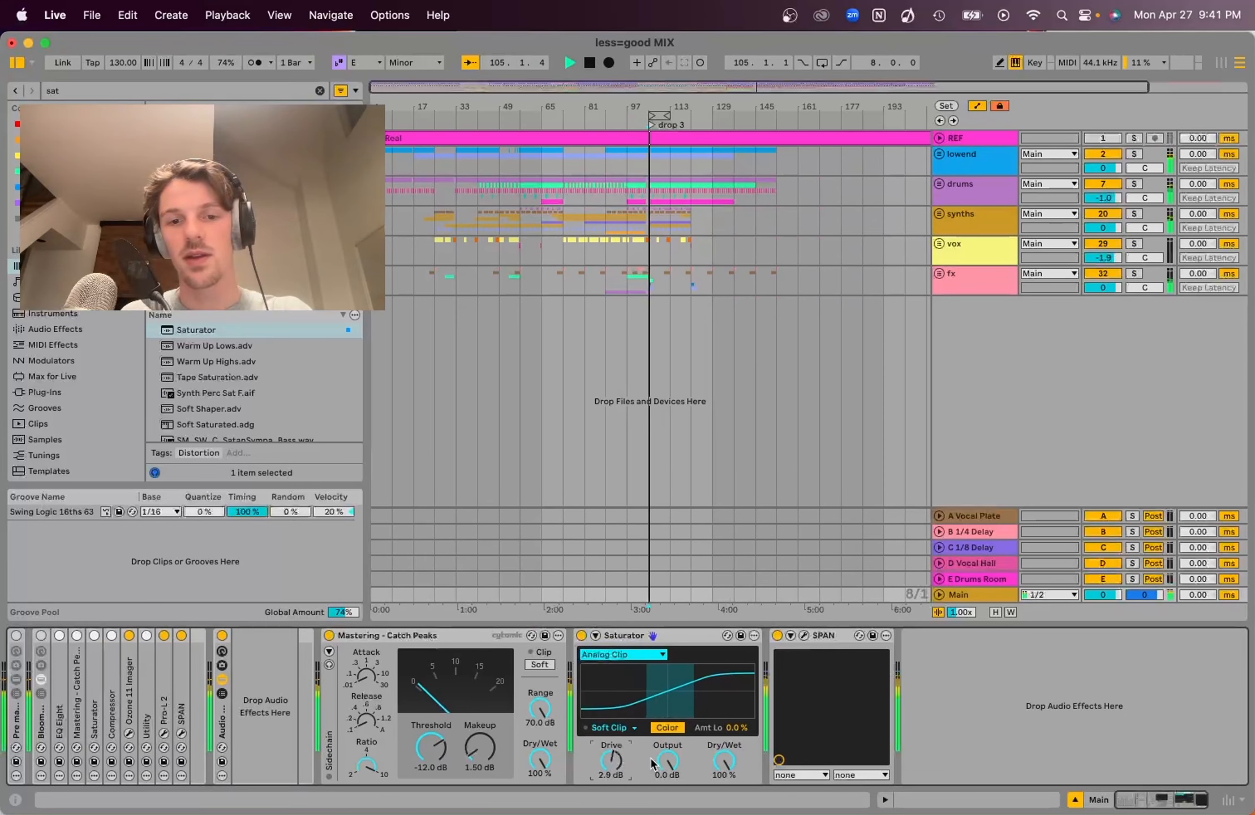
pyautogui.press('Up')
pyautogui.press('space')
# Lower the Saturator output to -3.6 dB and play the mix
pyautogui.click(674, 760)
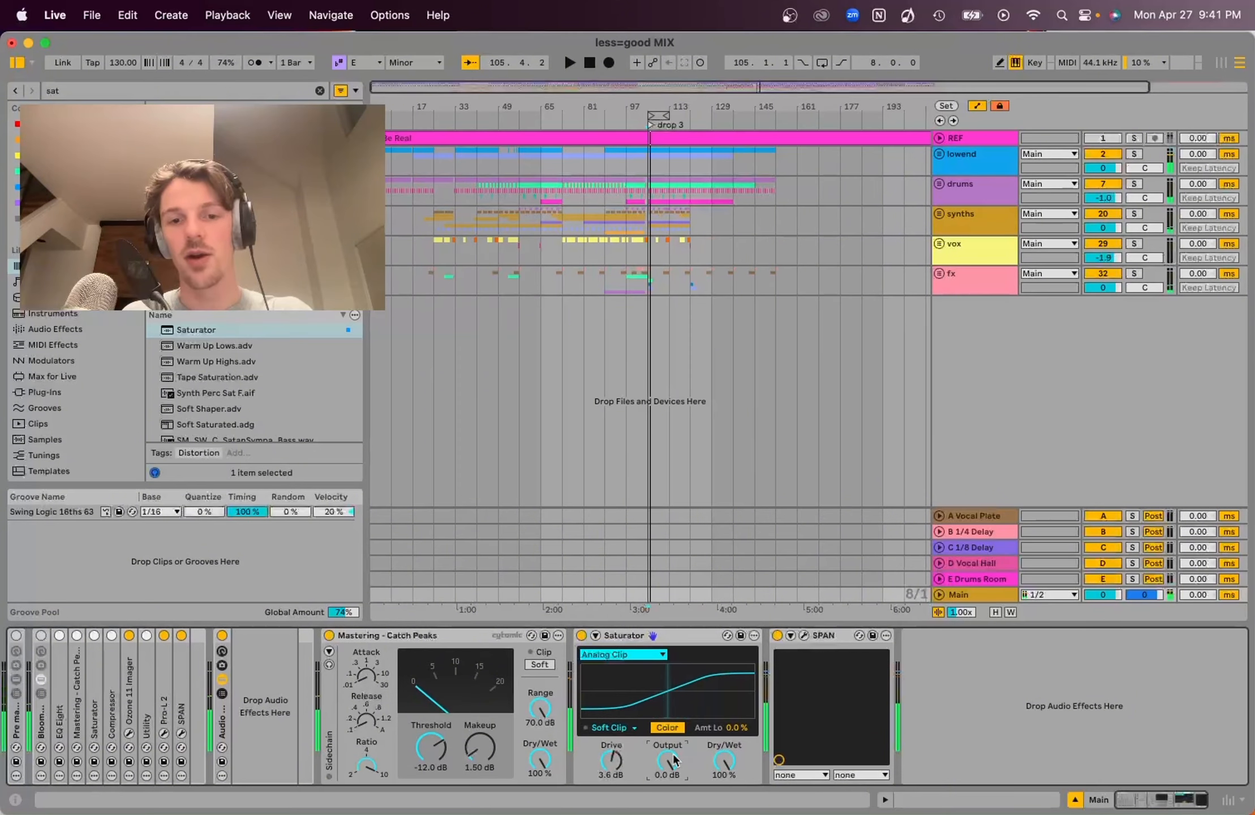
pyautogui.press('Down')
pyautogui.press('Down')
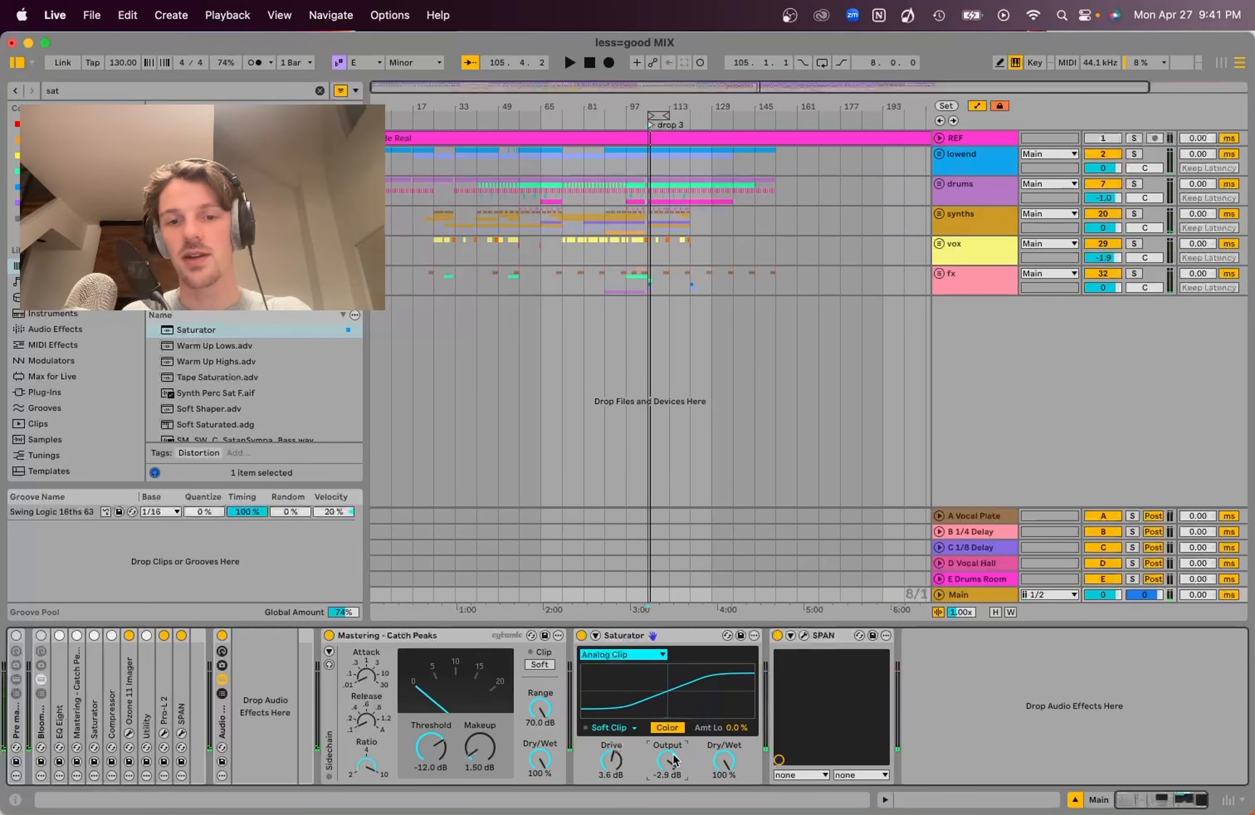
pyautogui.press('space')
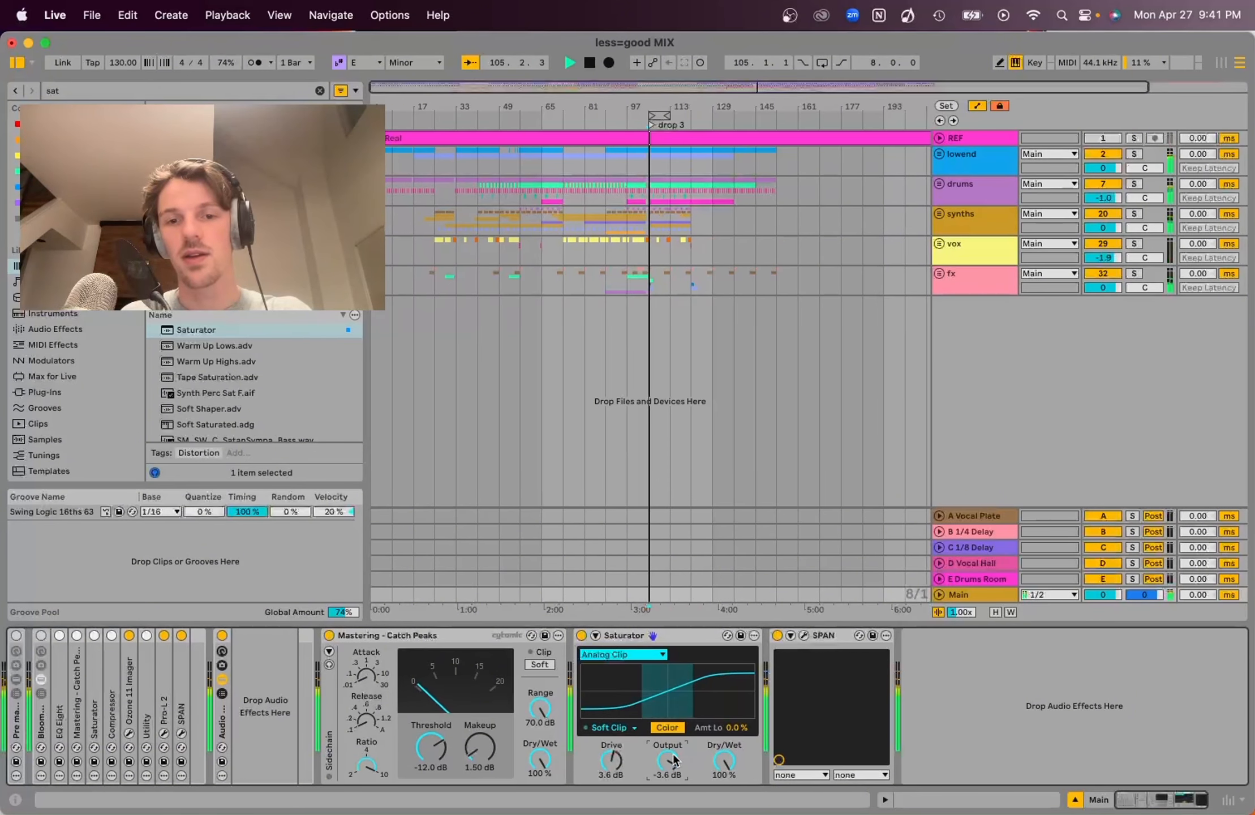
# Play the mix and raise the Saturator drive to 5.0 dB with its output at -5.0 dB
pyautogui.press('Tab')
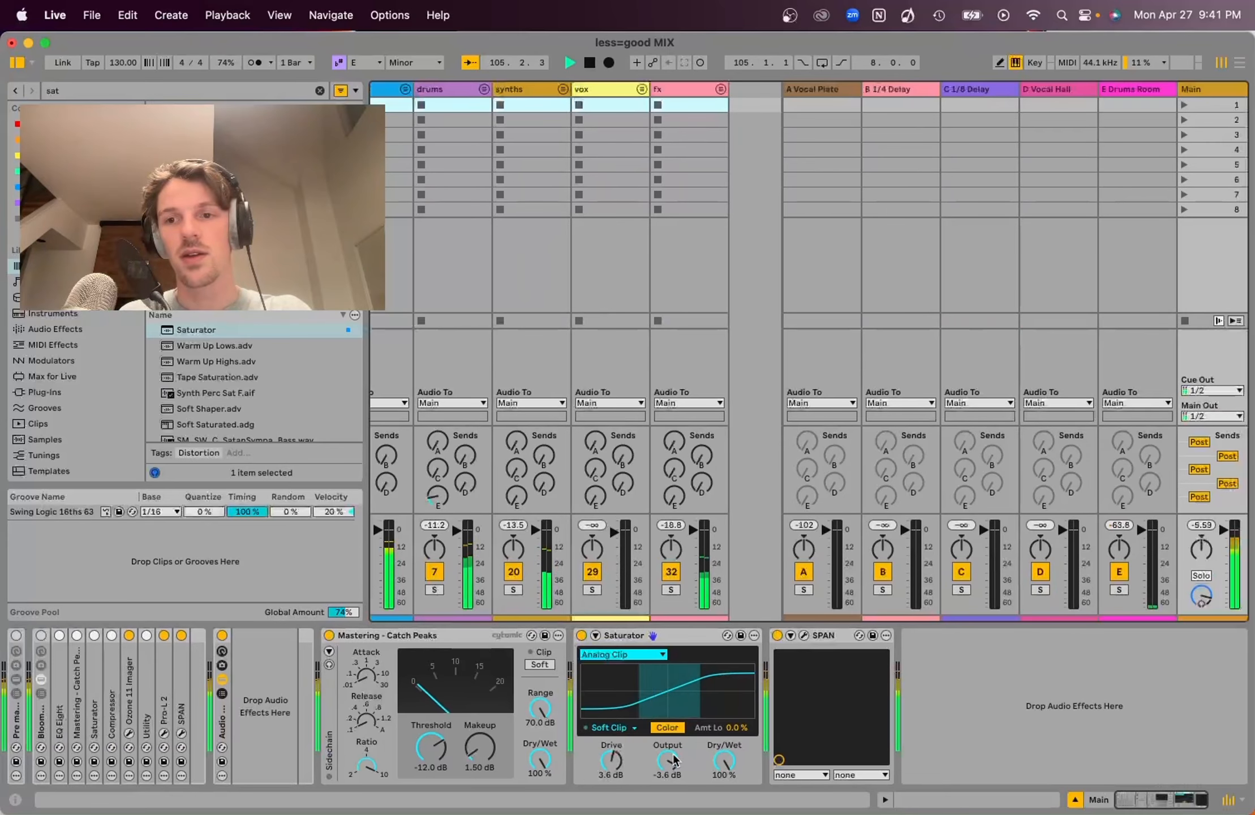
pyautogui.click(604, 760)
pyautogui.press('space')
pyautogui.moveTo(603, 762); pyautogui.dragTo(669, 763)
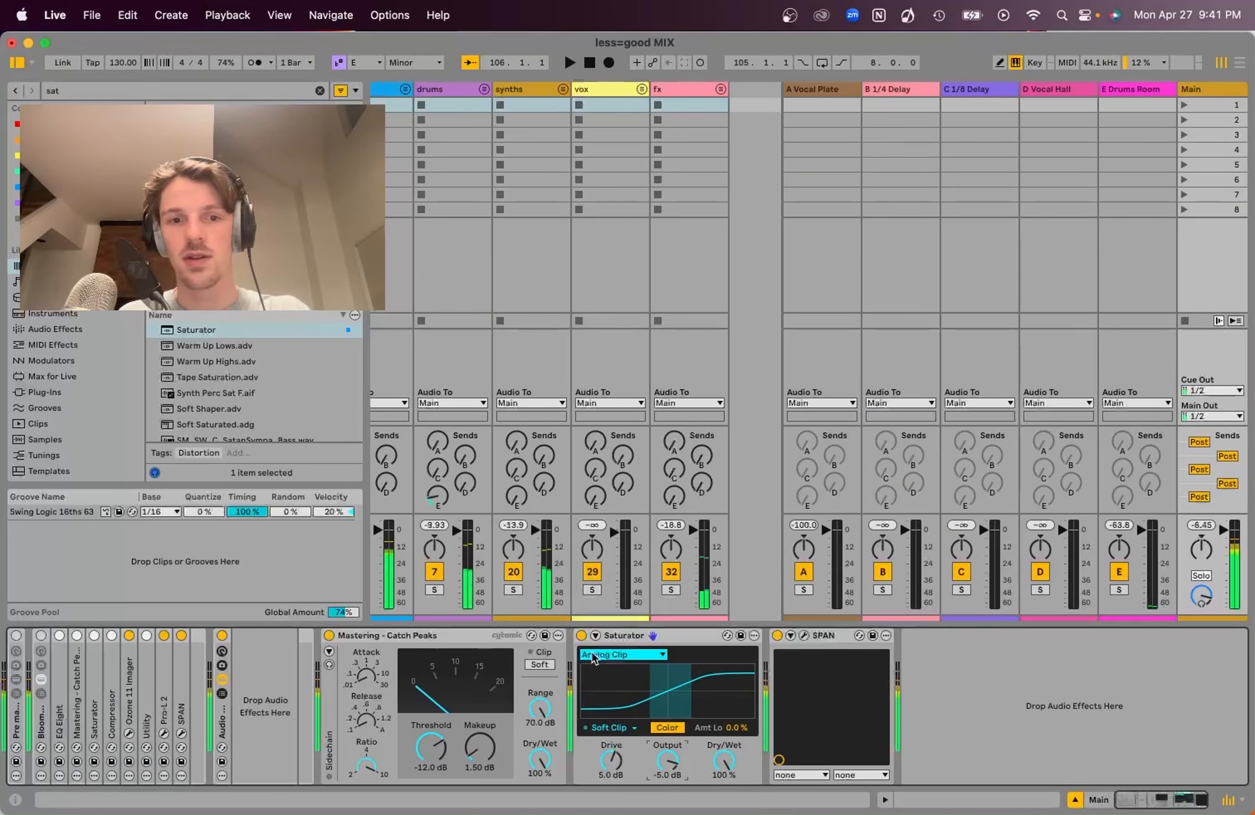
# Compare the mix with the Saturator bypassed and active during playback
pyautogui.click(581, 635)
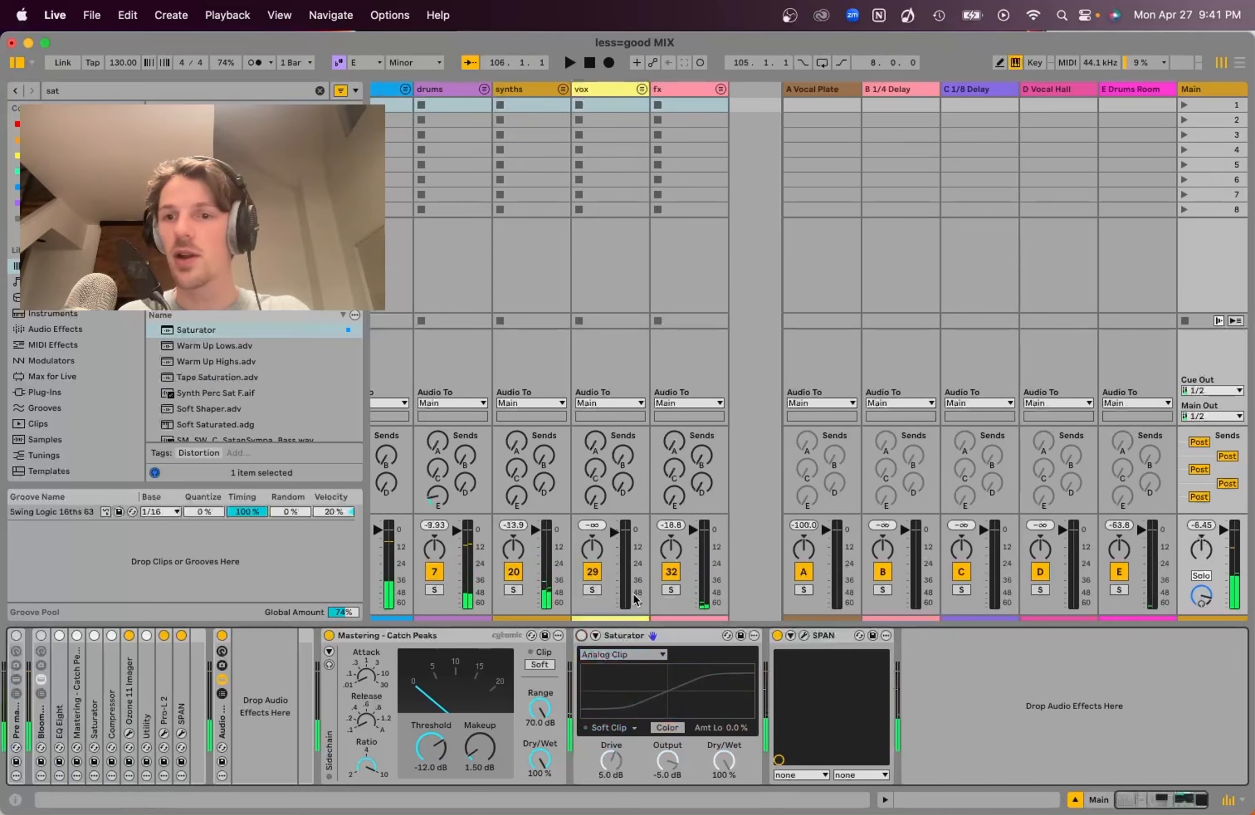
pyautogui.click(581, 635)
pyautogui.press('space')
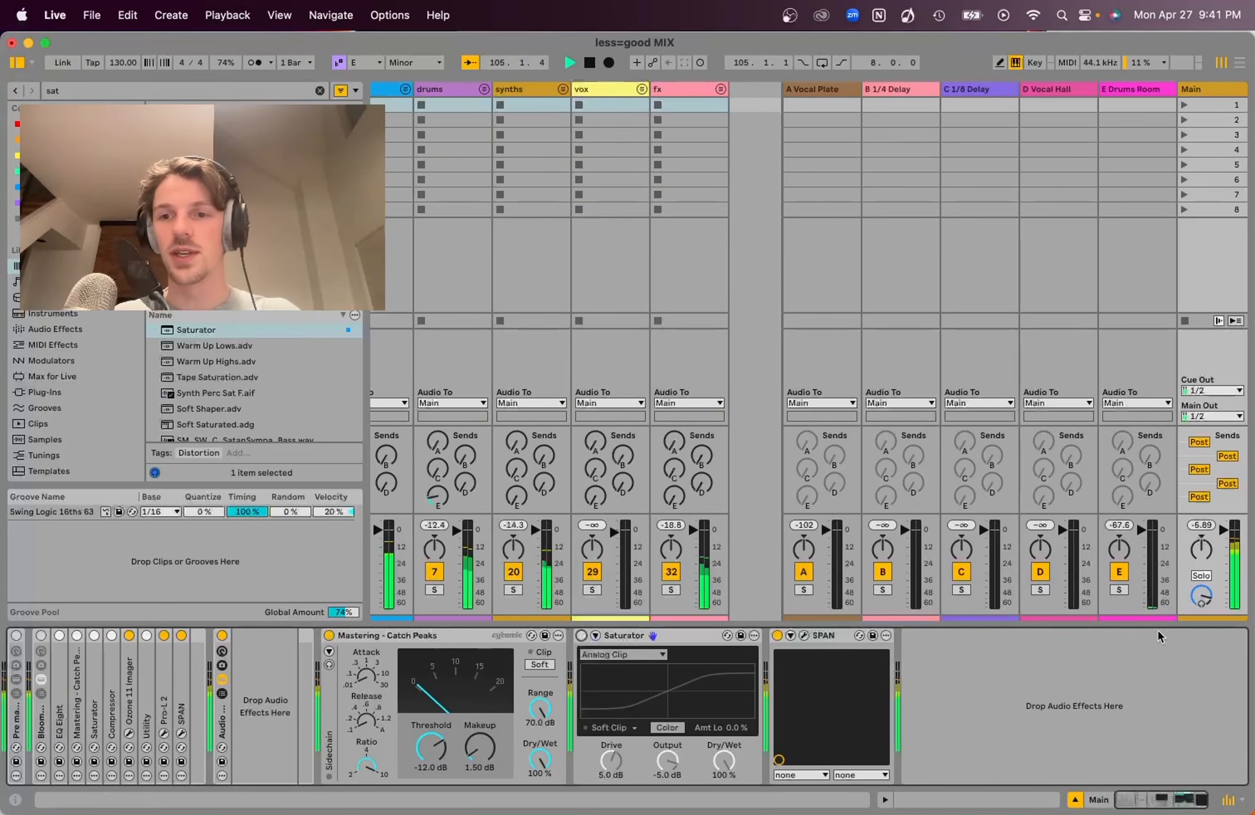
pyautogui.press('space')
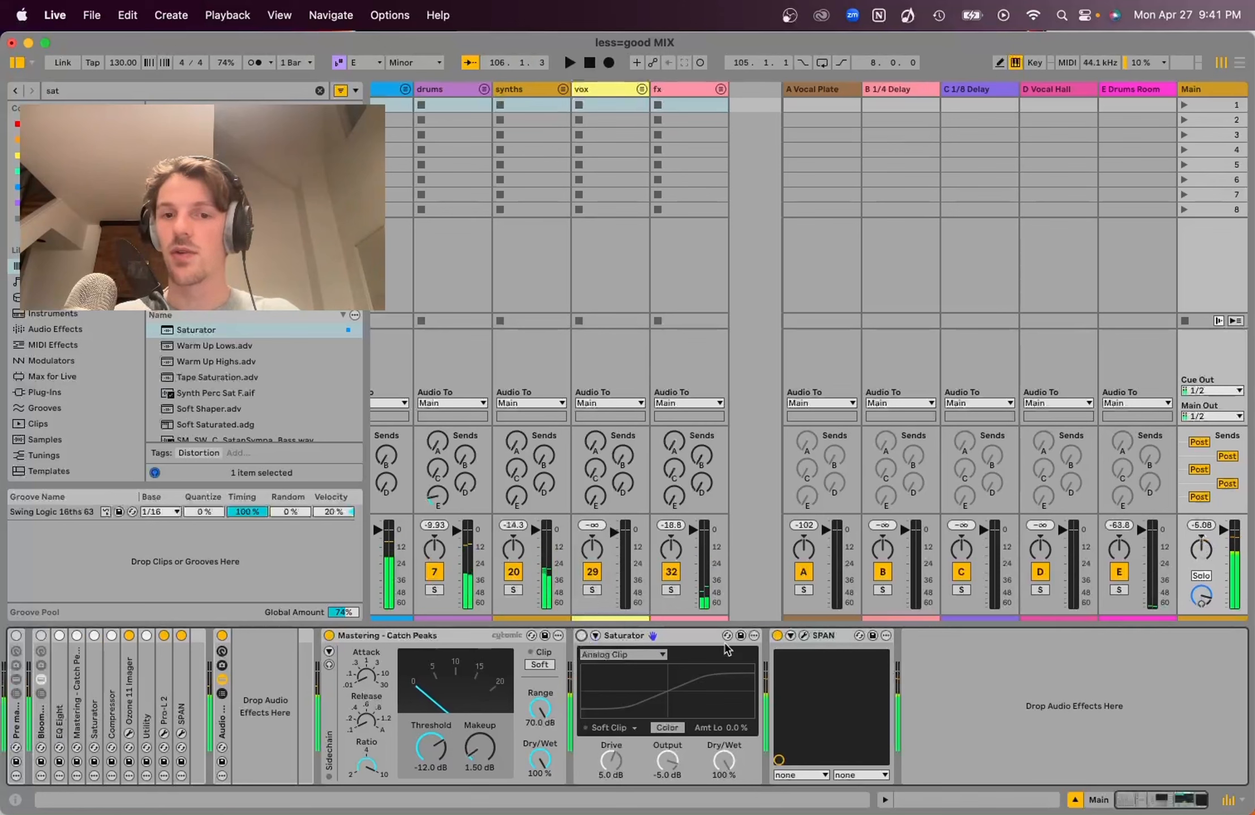
pyautogui.click(582, 636)
pyautogui.press('space')
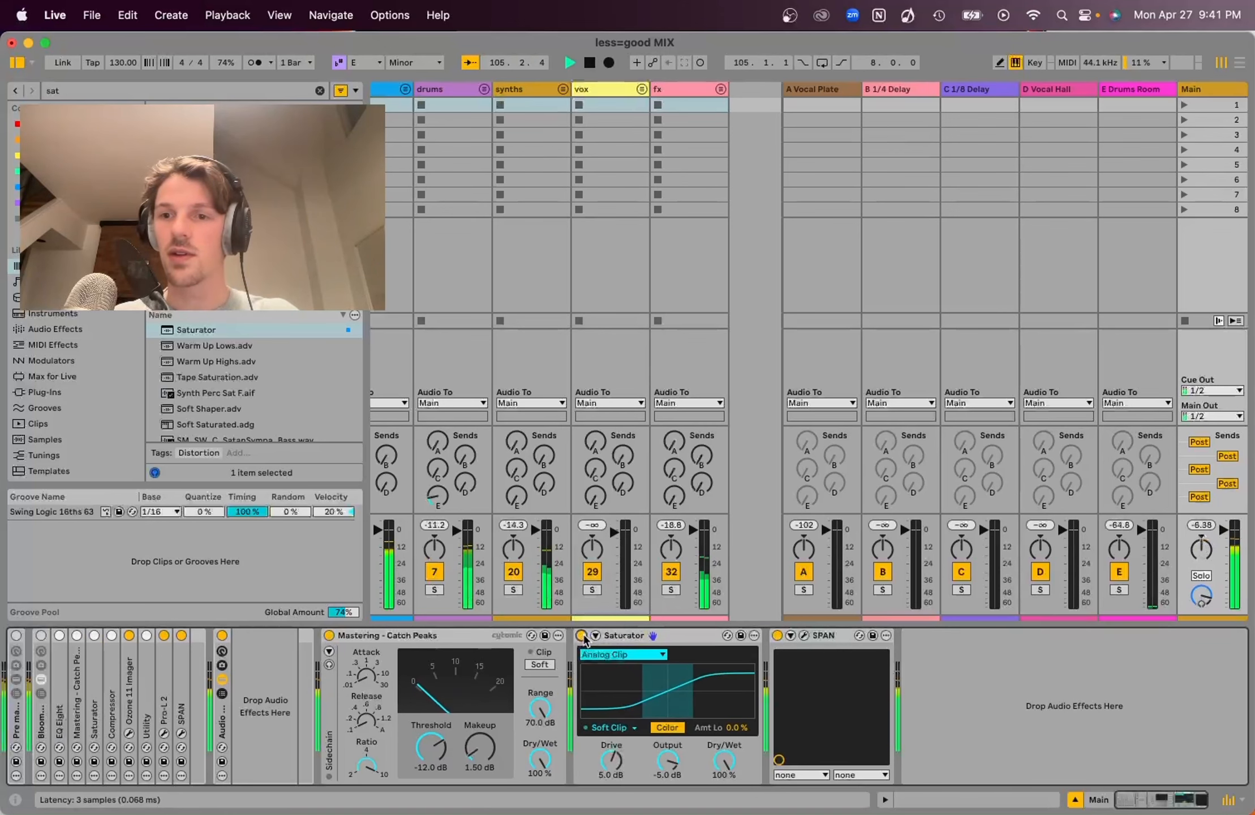
pyautogui.press('space')
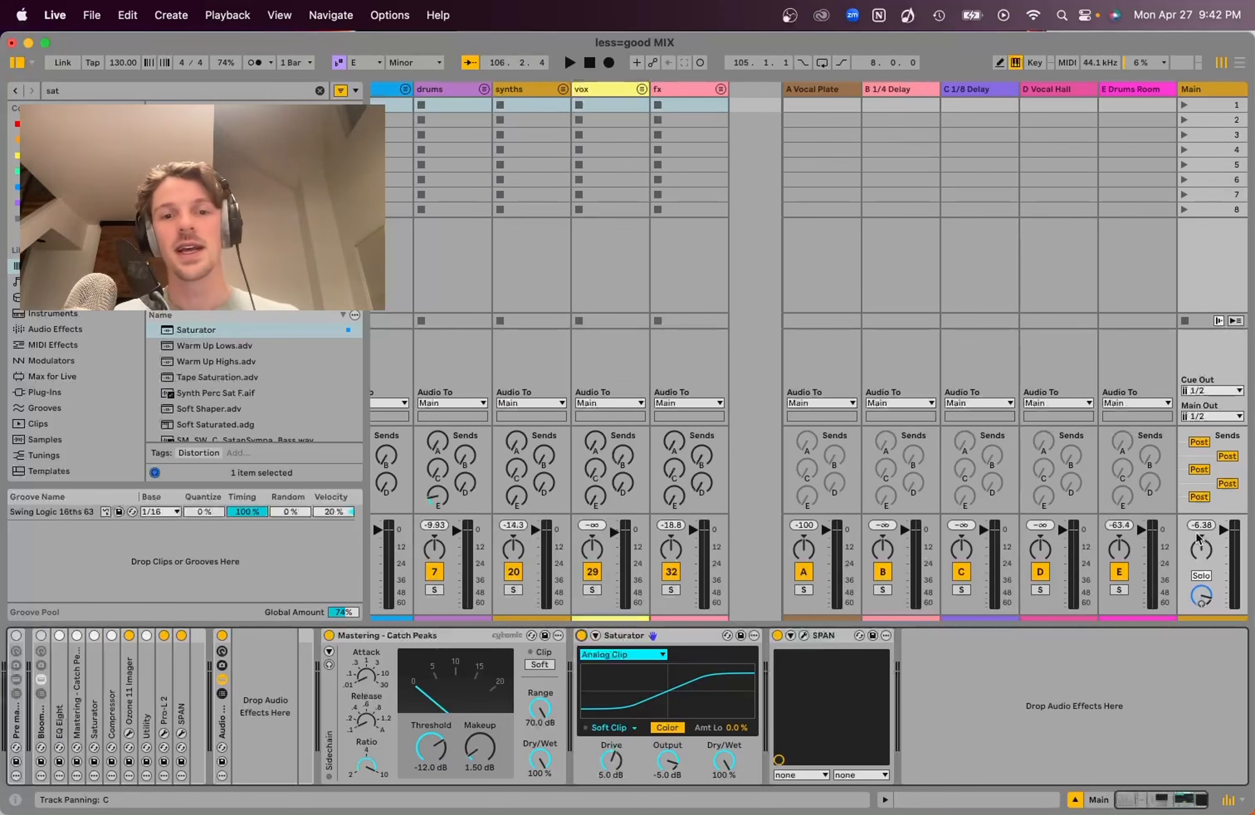
# Search the browser for imager and add Multiband Imager.adg to the Main track after the Saturator
pyautogui.click(320, 91)
pyautogui.write('m')
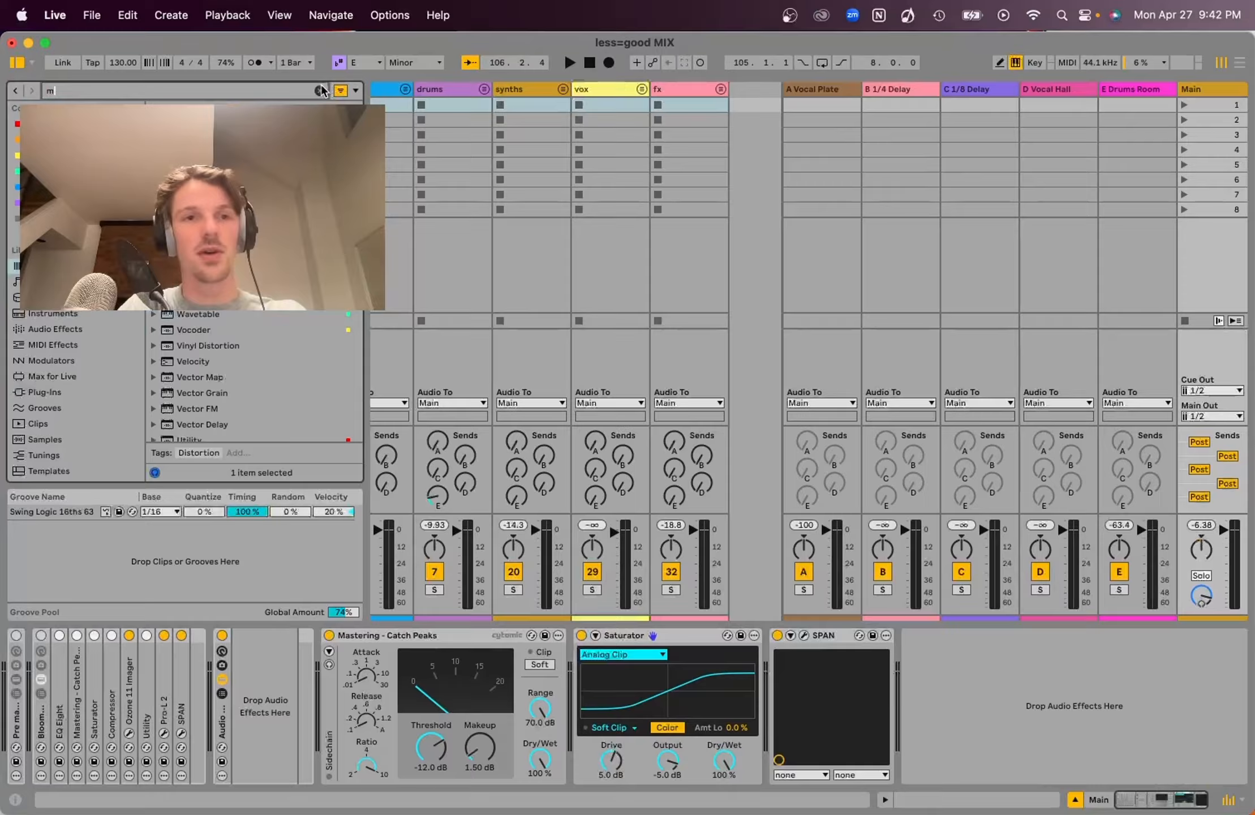
pyautogui.write('utliabdn')
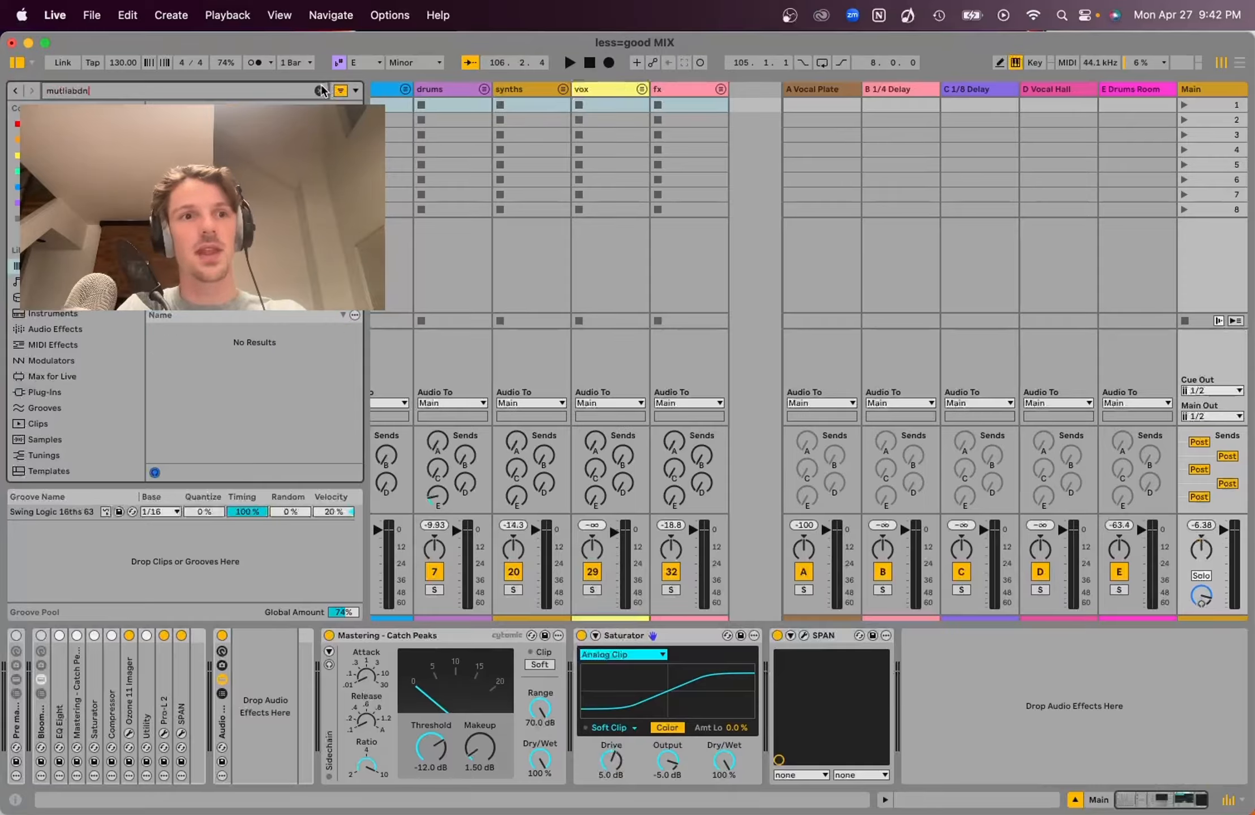
pyautogui.press('BackSpace')
pyautogui.press('BackSpace')
pyautogui.write('ban')
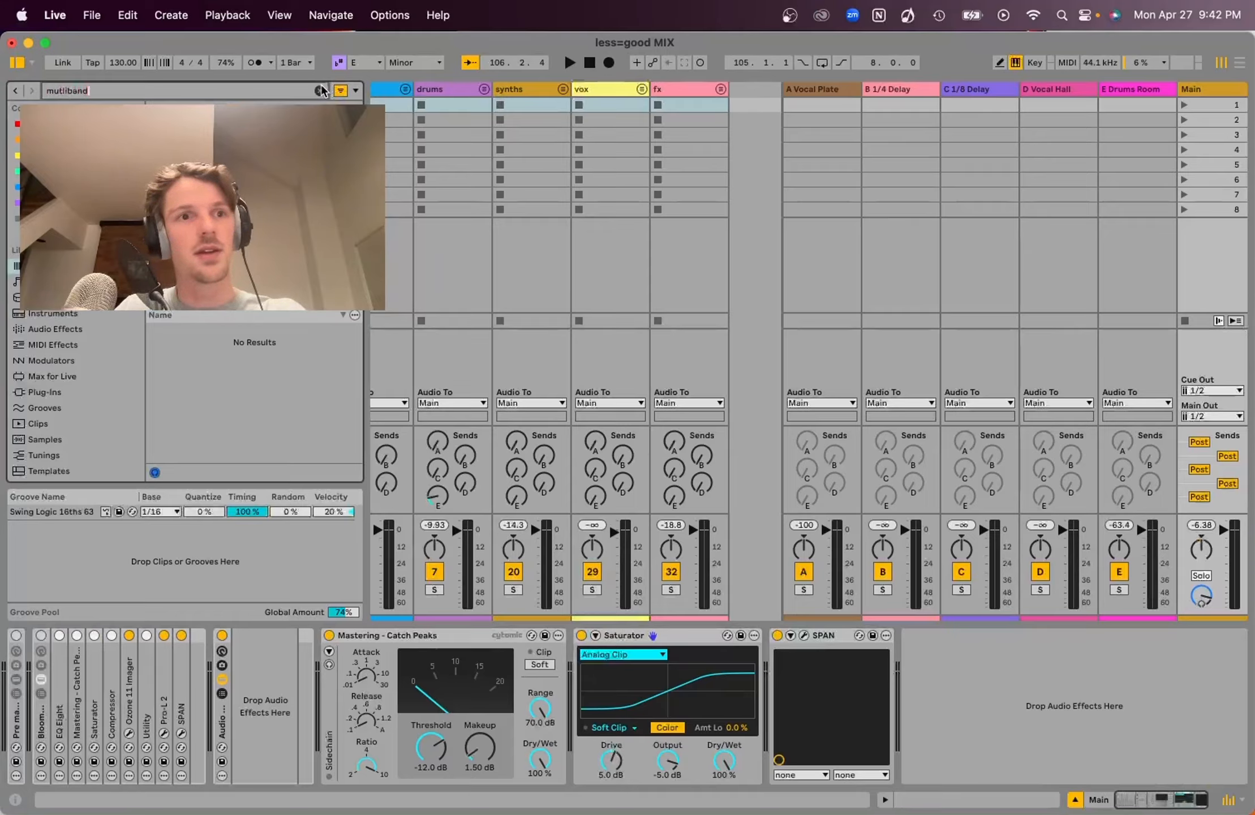
pyautogui.write('d')
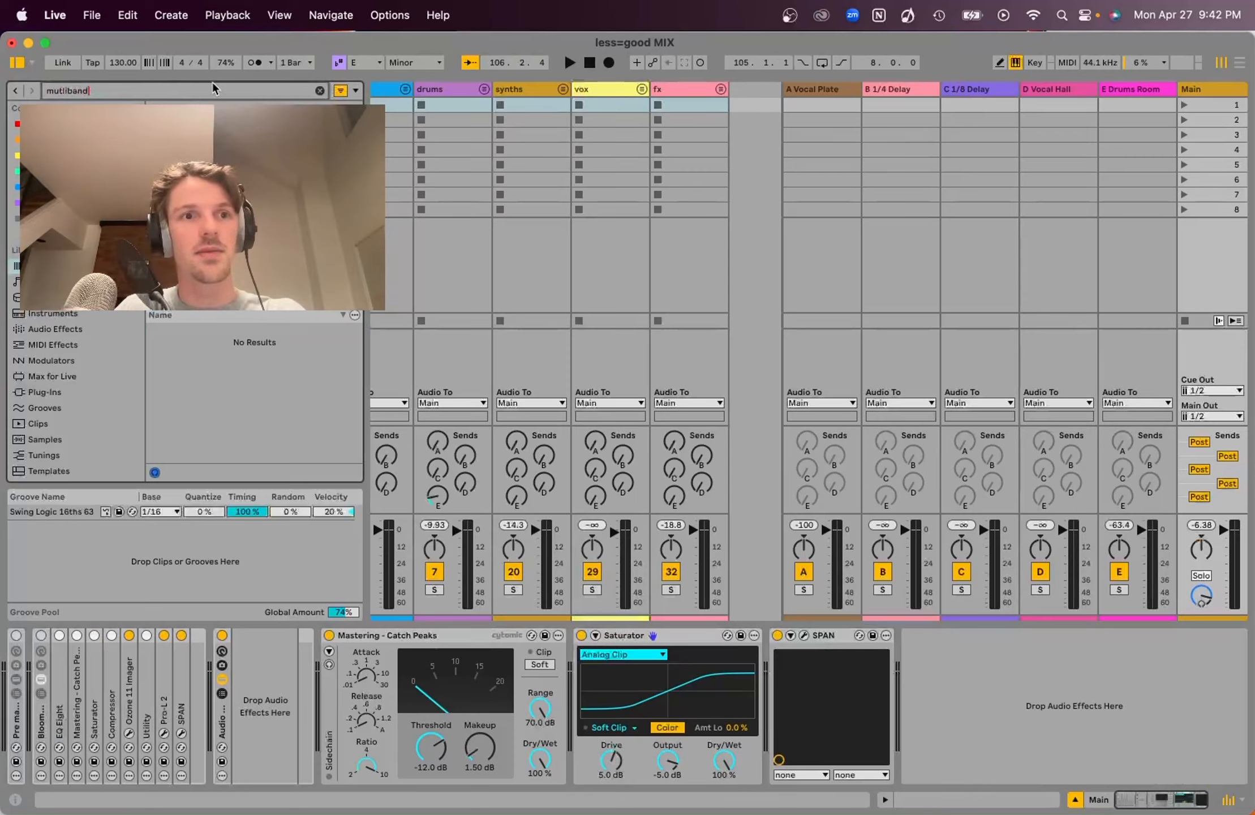
pyautogui.press('super+a')
pyautogui.write('imager')
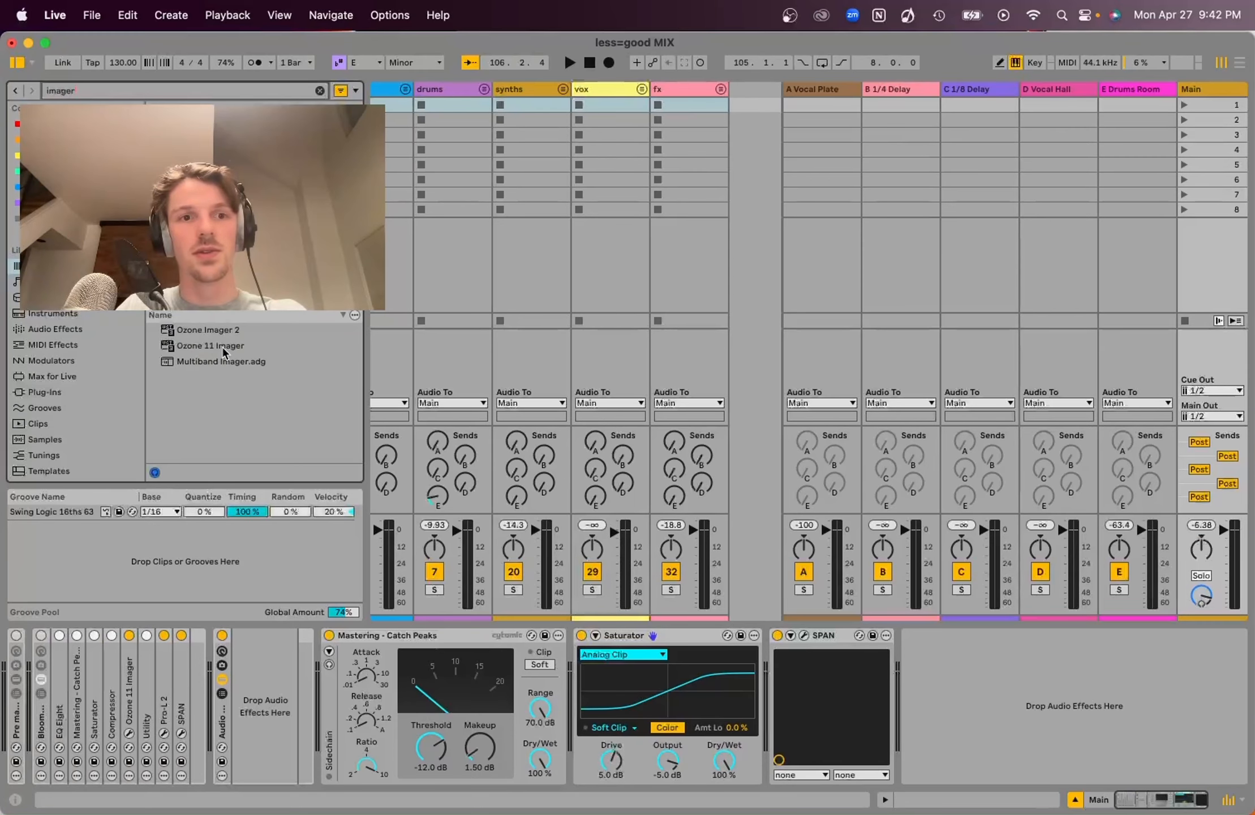
pyautogui.moveTo(222, 357); pyautogui.dragTo(763, 655)
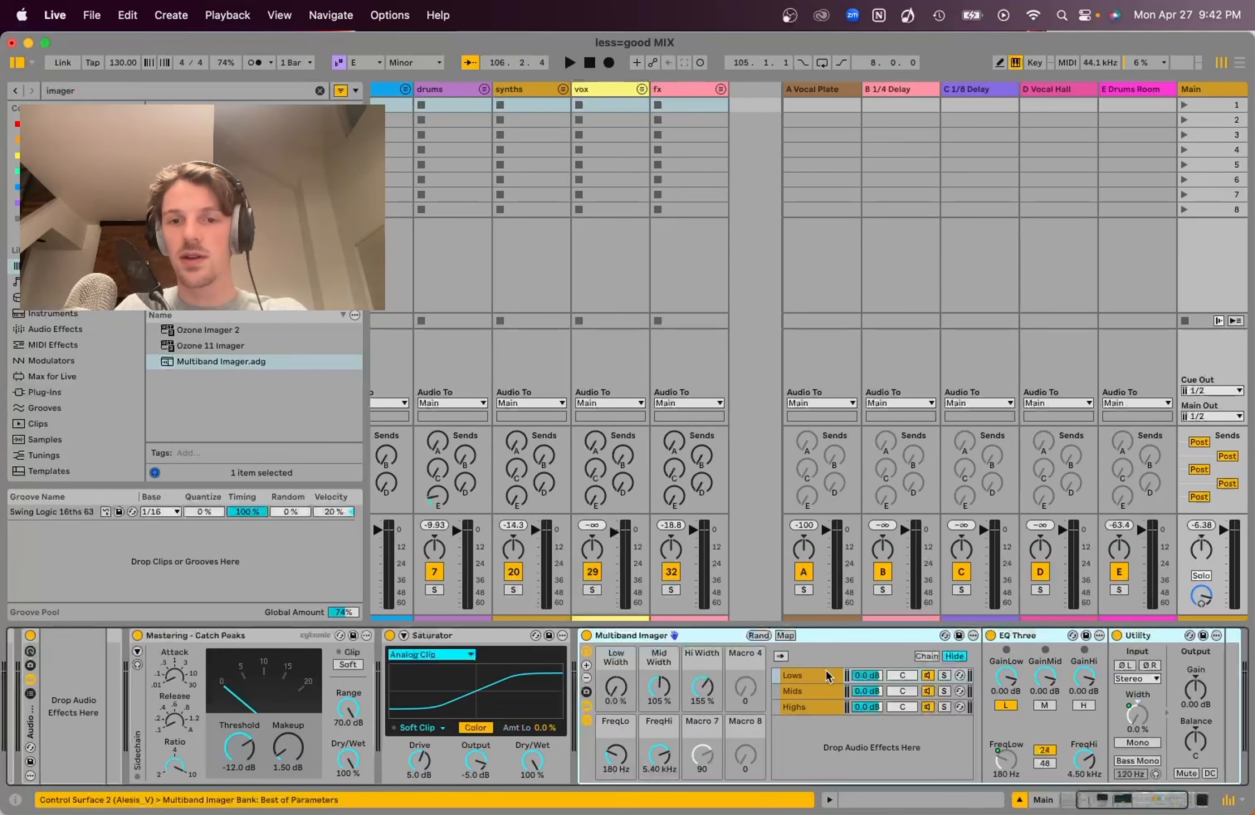
# Set the Multiband Imager's low, mid and high widths all to 100%
pyautogui.hscroll(5, 641, 679)
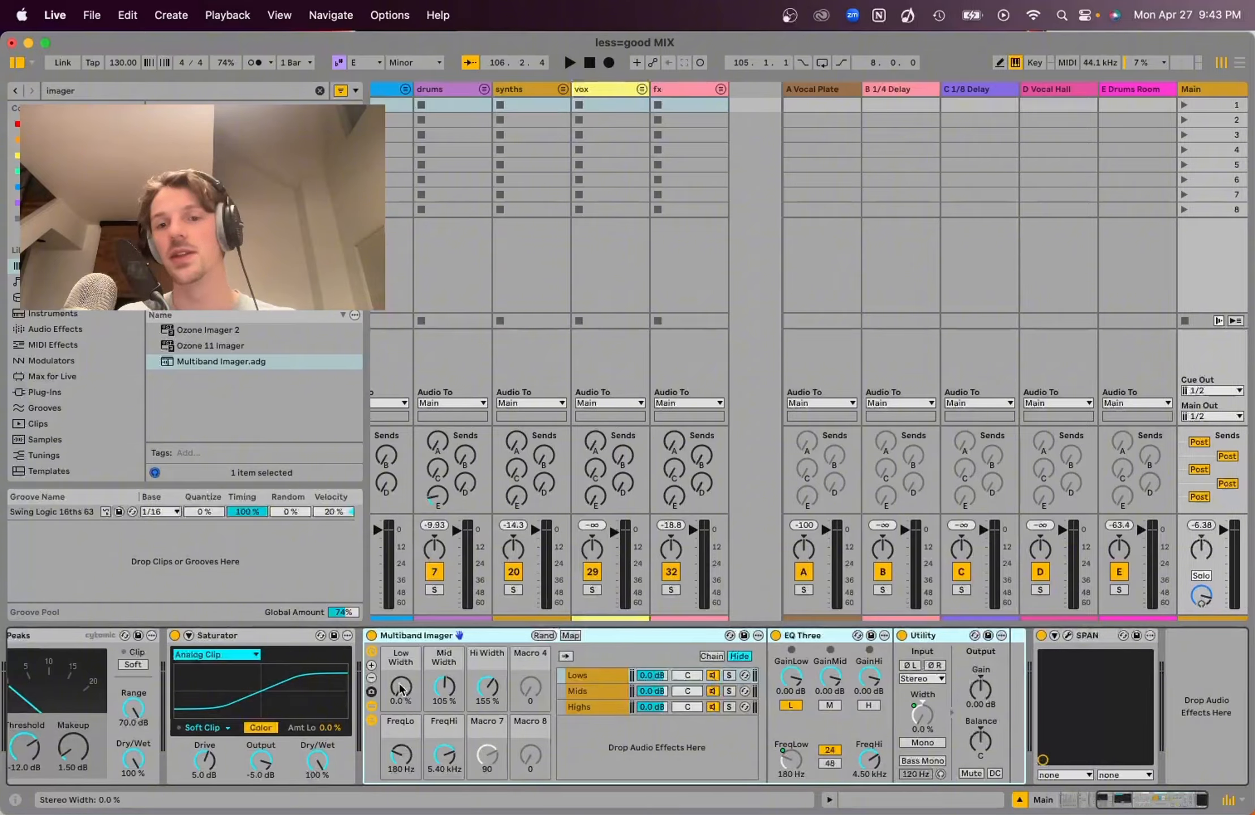
pyautogui.click(842, 639)
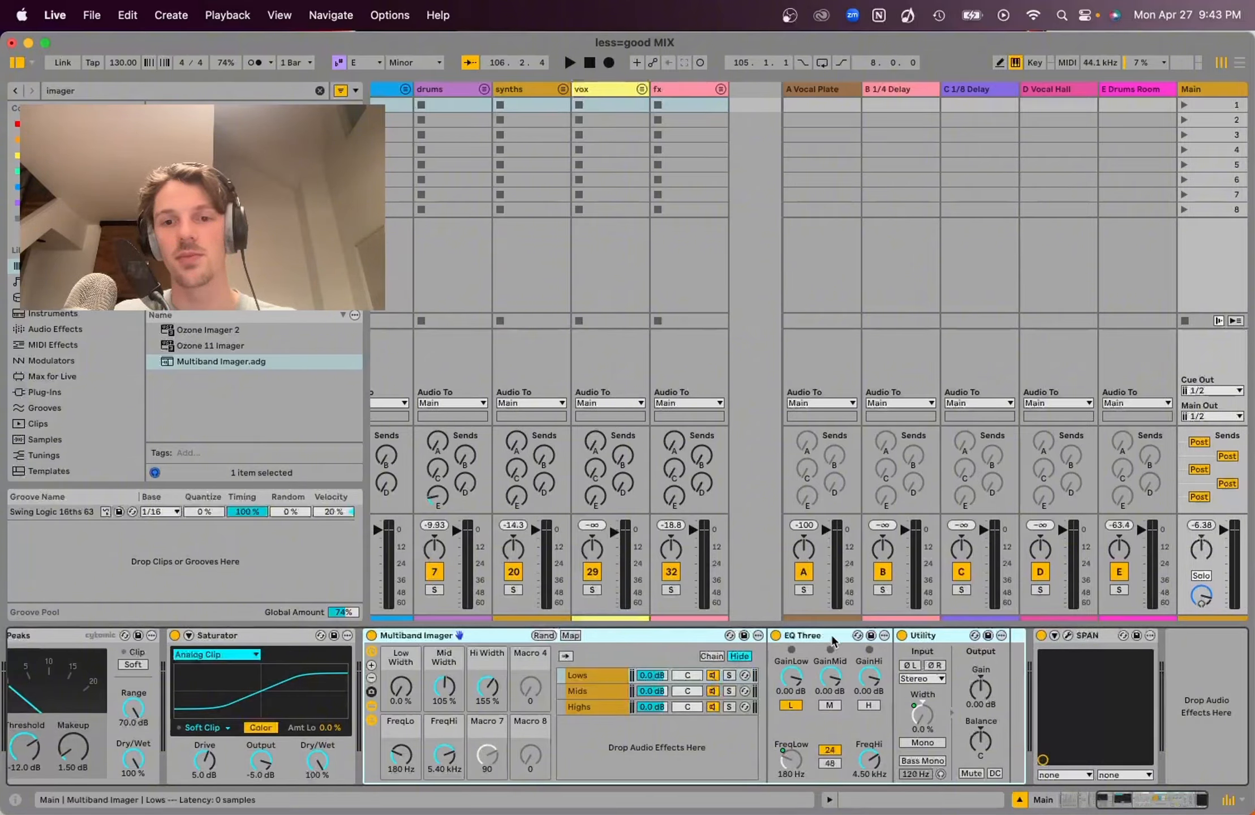
pyautogui.click(944, 644)
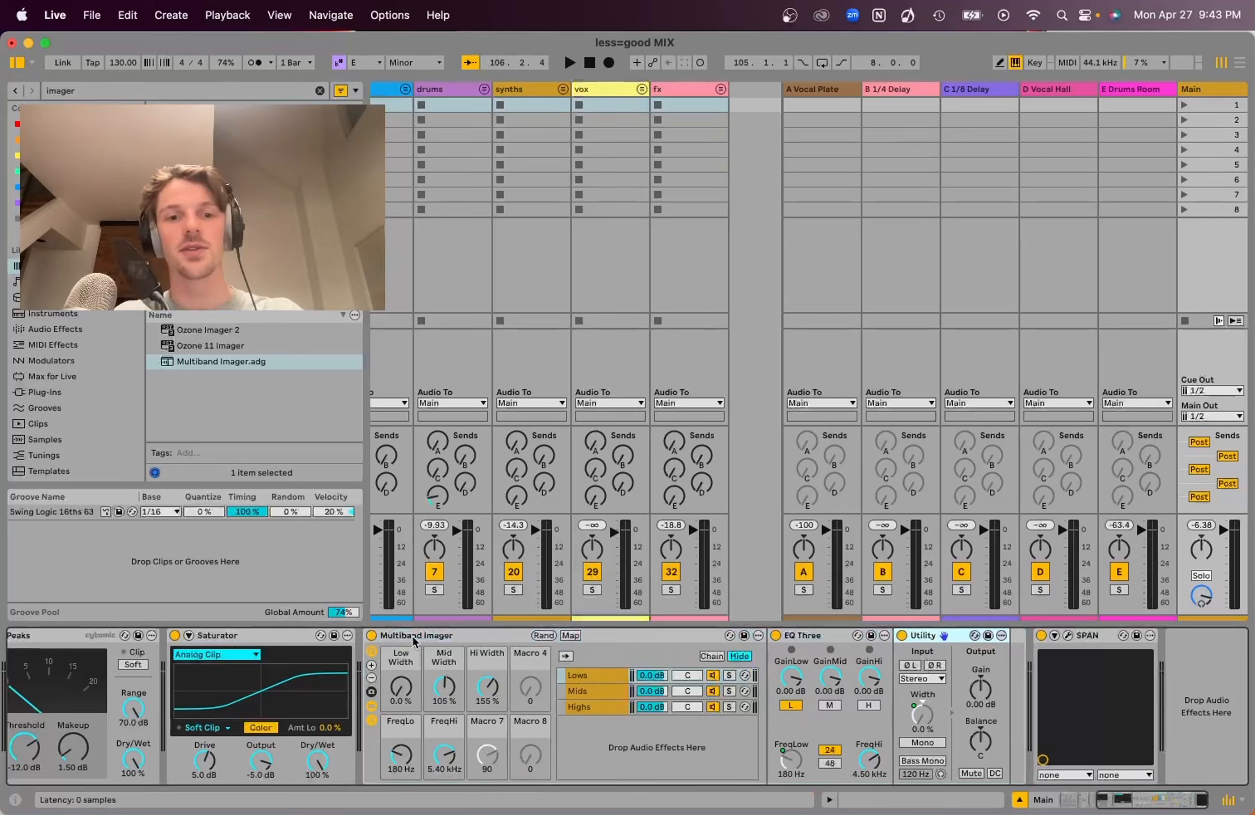
pyautogui.moveTo(401, 686)
pyautogui.mouseDown()
pyautogui.moveTo(401, 676)
pyautogui.moveTo(393, 704)
pyautogui.mouseUp()
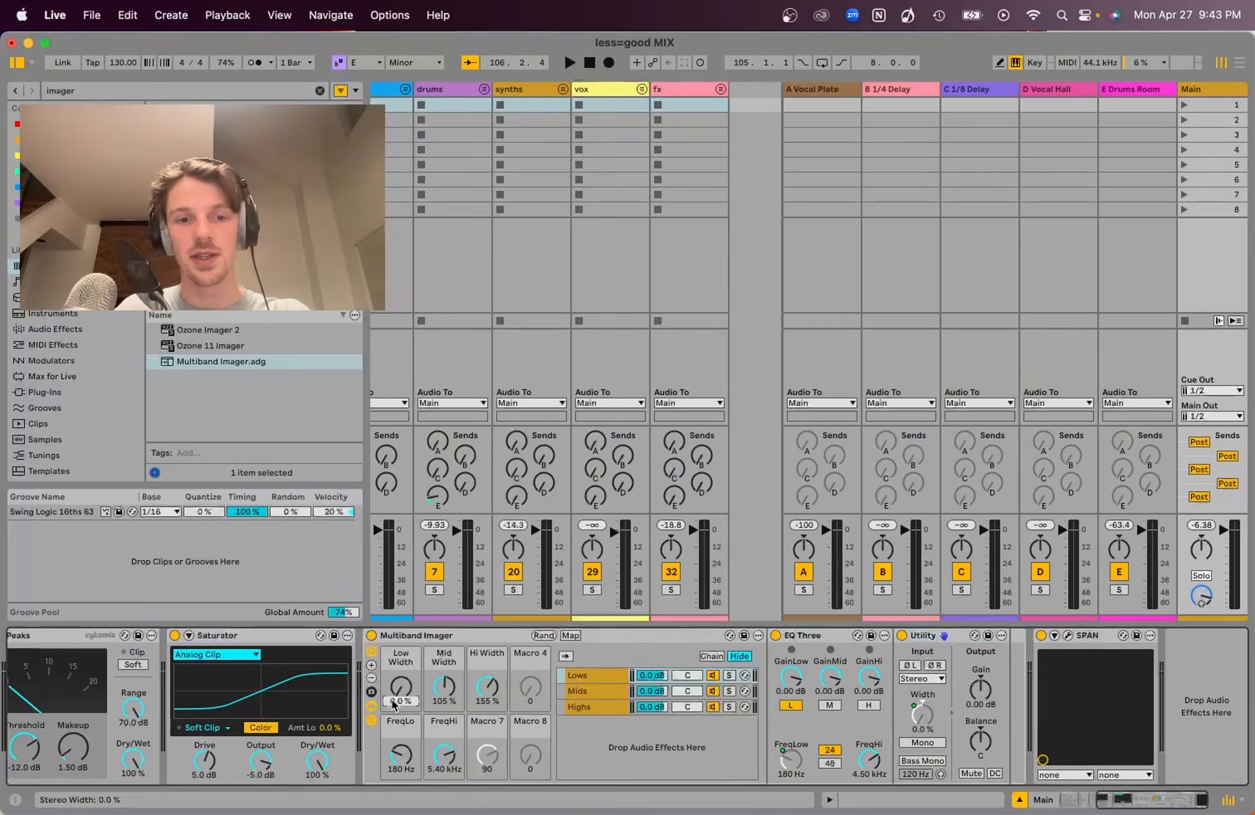
pyautogui.write('100')
pyautogui.press('Return')
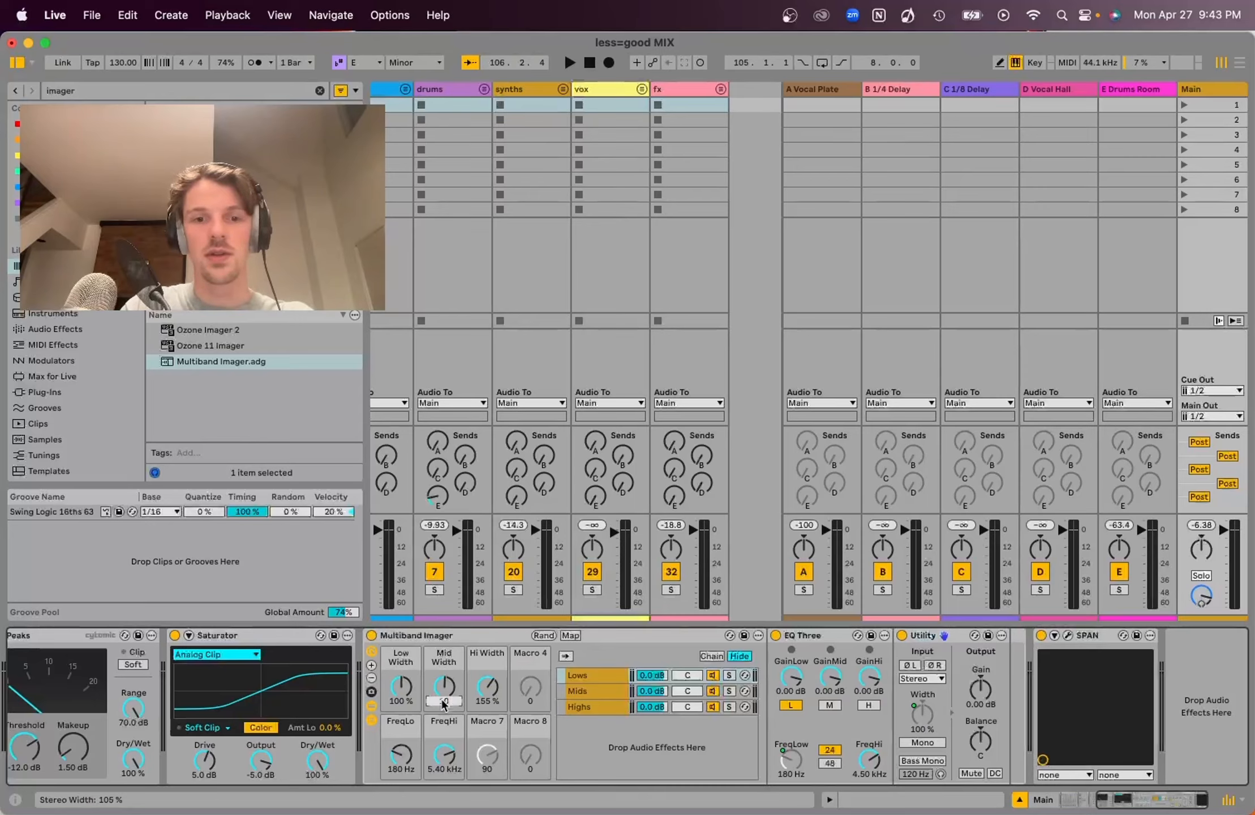
pyautogui.press('Return')
pyautogui.click(484, 701)
pyautogui.write('1000')
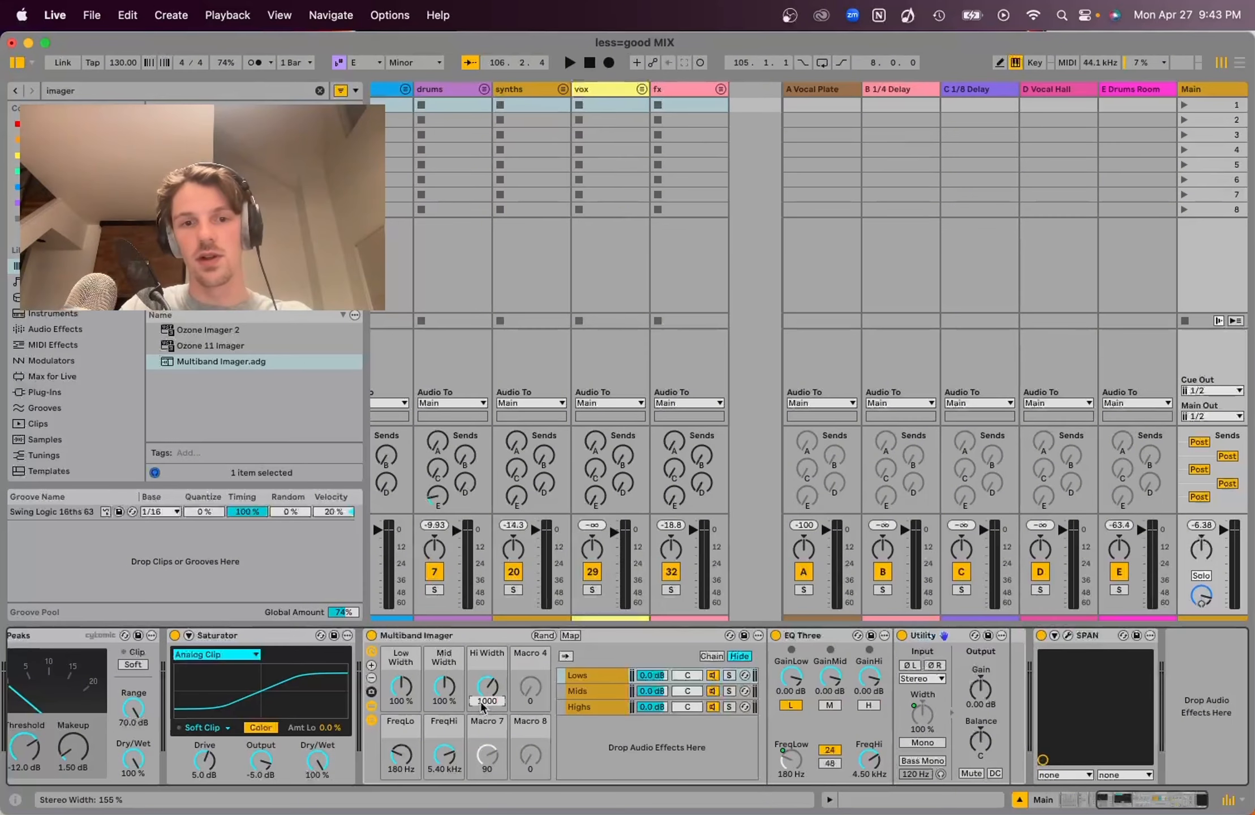
pyautogui.press('Return')
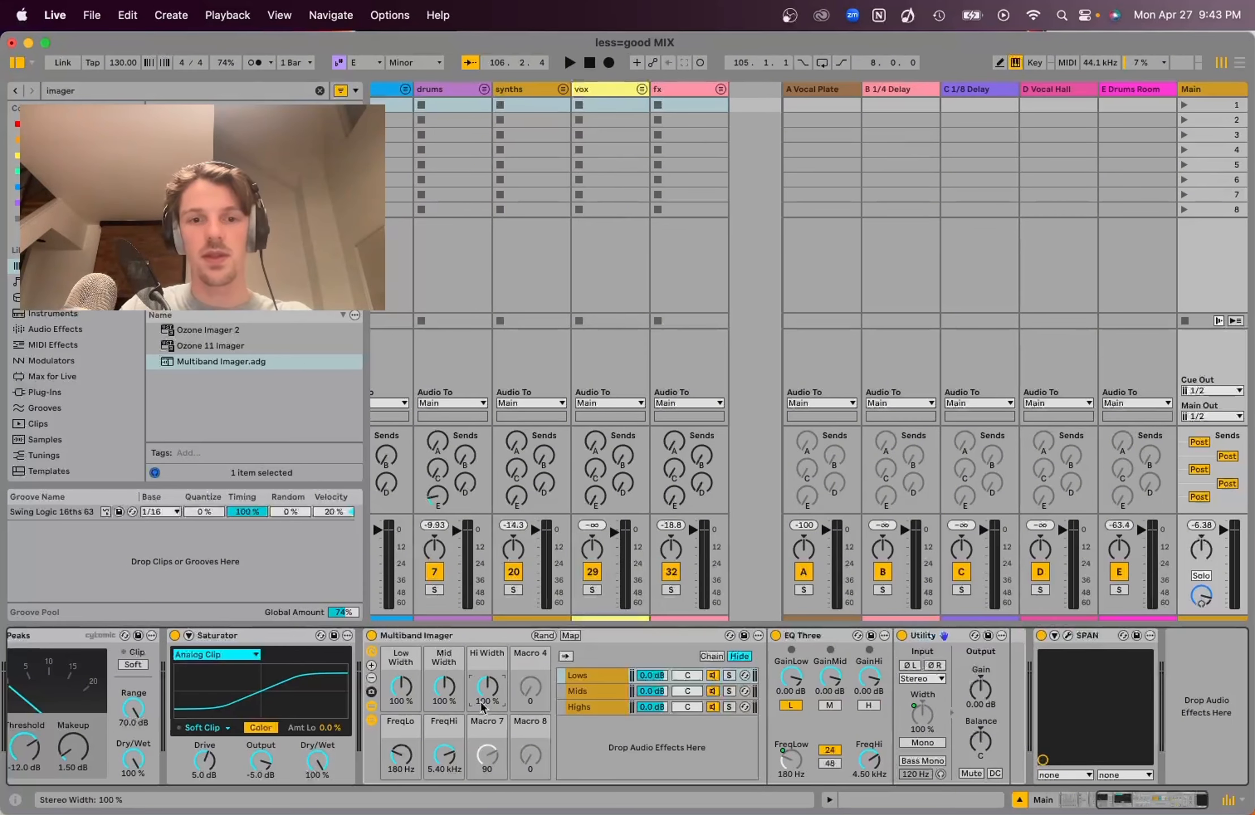
# Play the mix, compare the imager on and off, and set its low width to 0%
pyautogui.press('Tab')
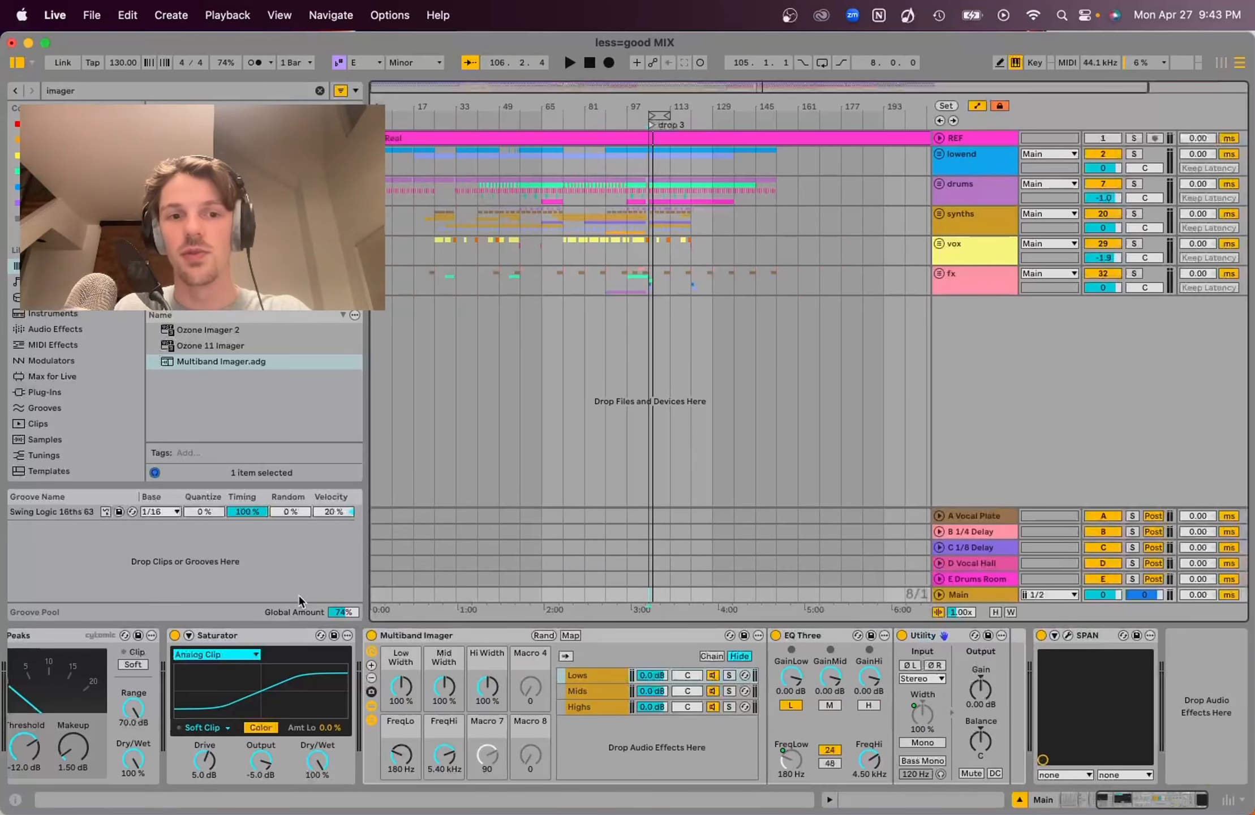
pyautogui.click(371, 636)
pyautogui.press('space')
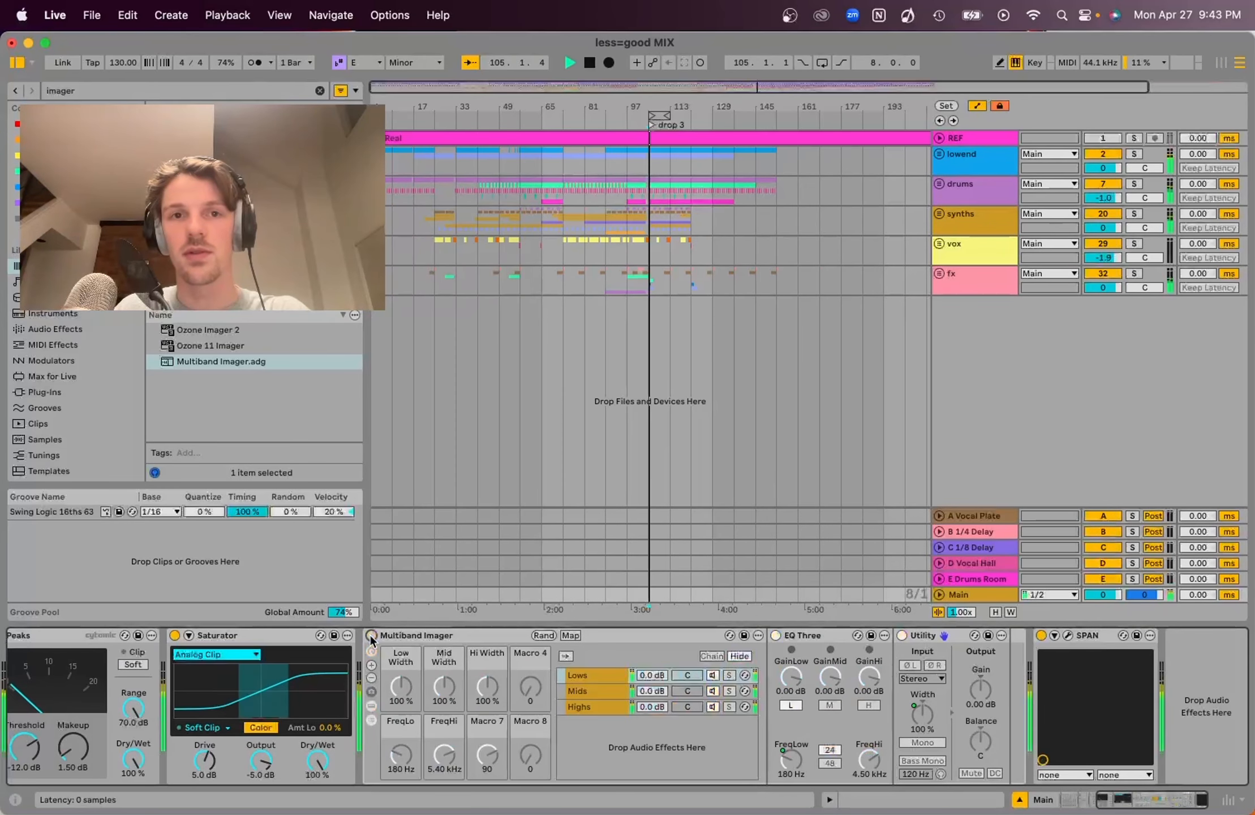
pyautogui.click(371, 636)
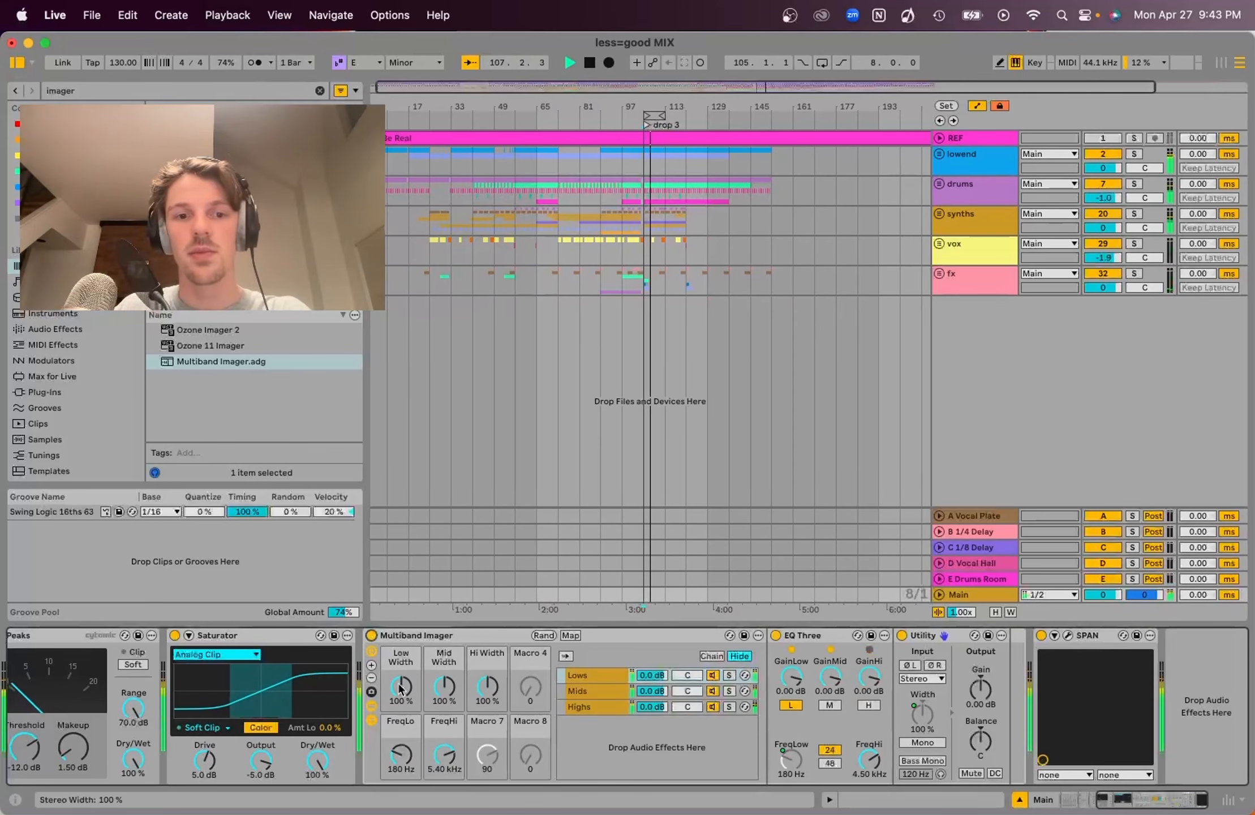
pyautogui.moveTo(400, 688); pyautogui.dragTo(400, 736)
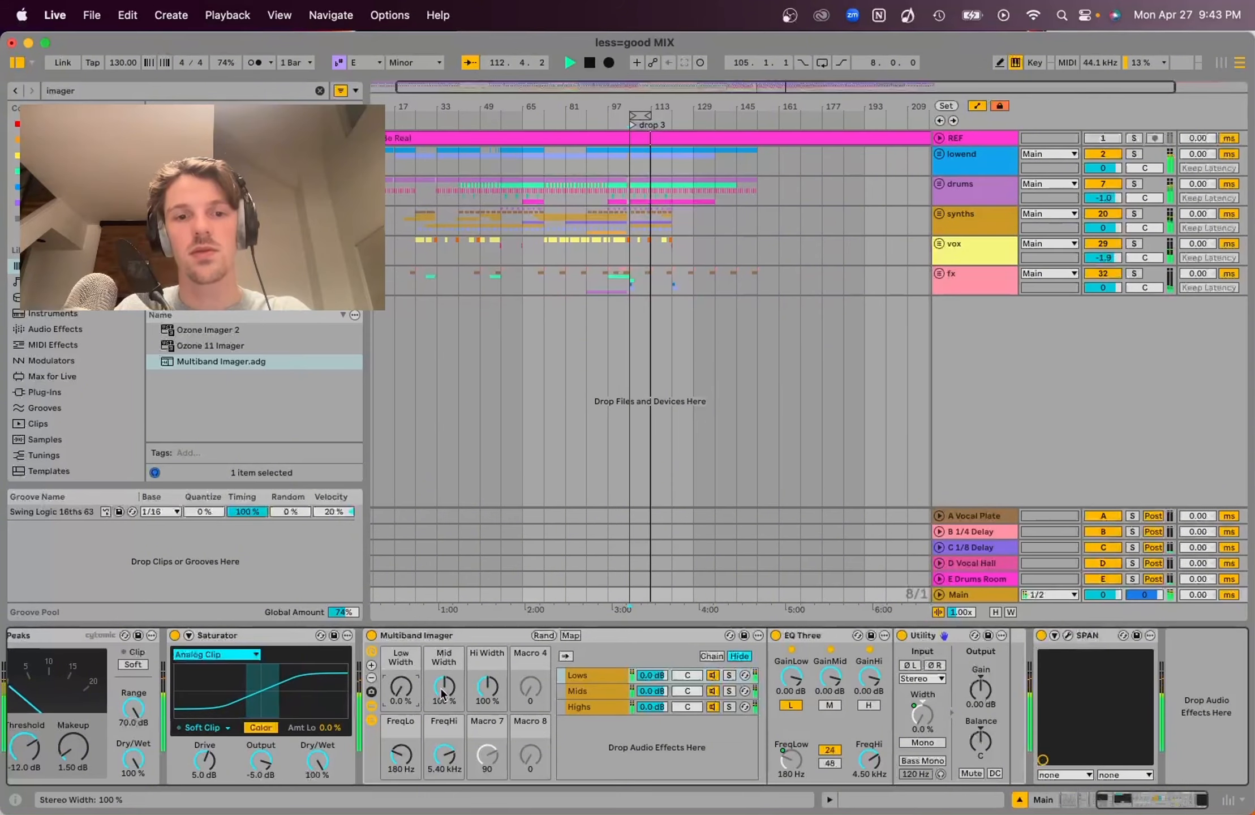
# Widen the imager's mid band to 127% while auditioning the mix
pyautogui.moveTo(443, 694)
pyautogui.mouseDown()
pyautogui.moveTo(444, 674)
pyautogui.moveTo(437, 692)
pyautogui.mouseUp()
pyautogui.press('space')
pyautogui.press('space')
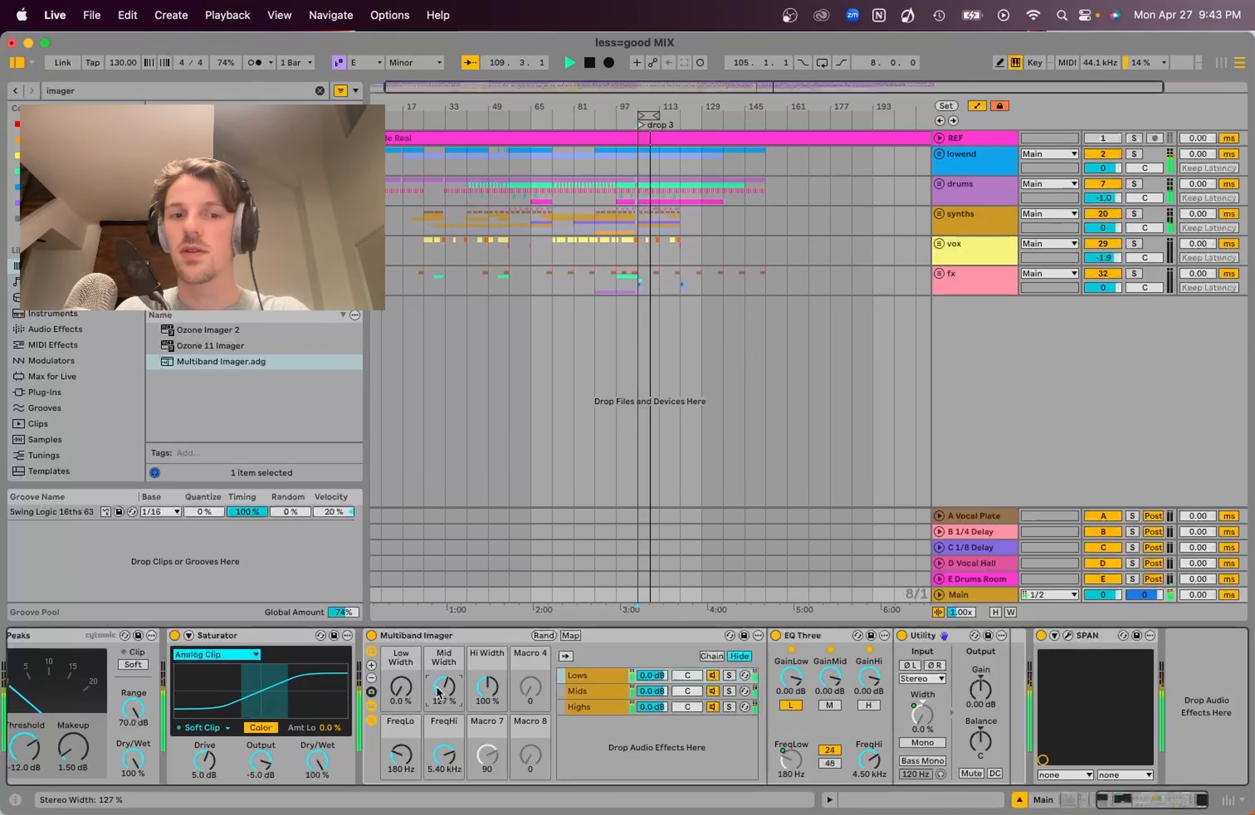
pyautogui.press('space')
# Widen the imager's high band to 179% while auditioning the mix
pyautogui.click(486, 692)
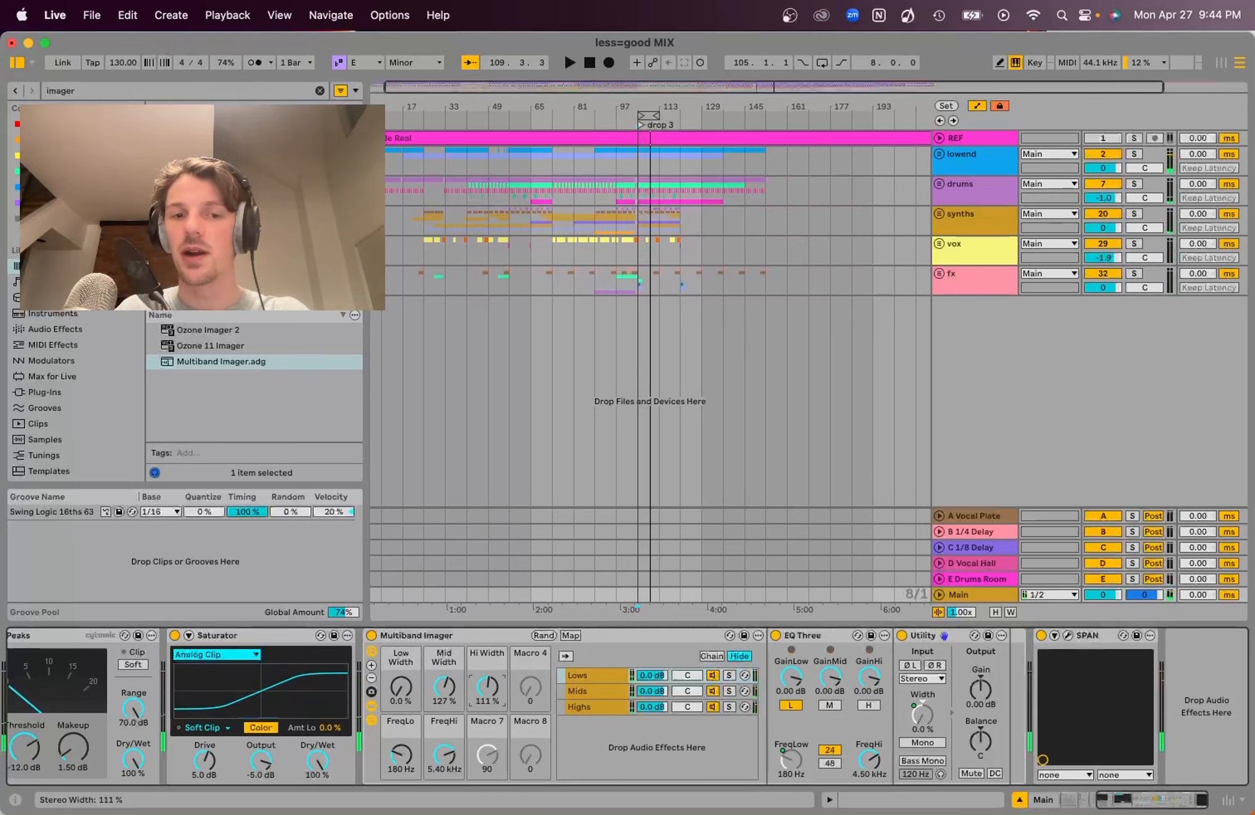
pyautogui.press('space')
pyautogui.moveTo(486, 691); pyautogui.dragTo(485, 672)
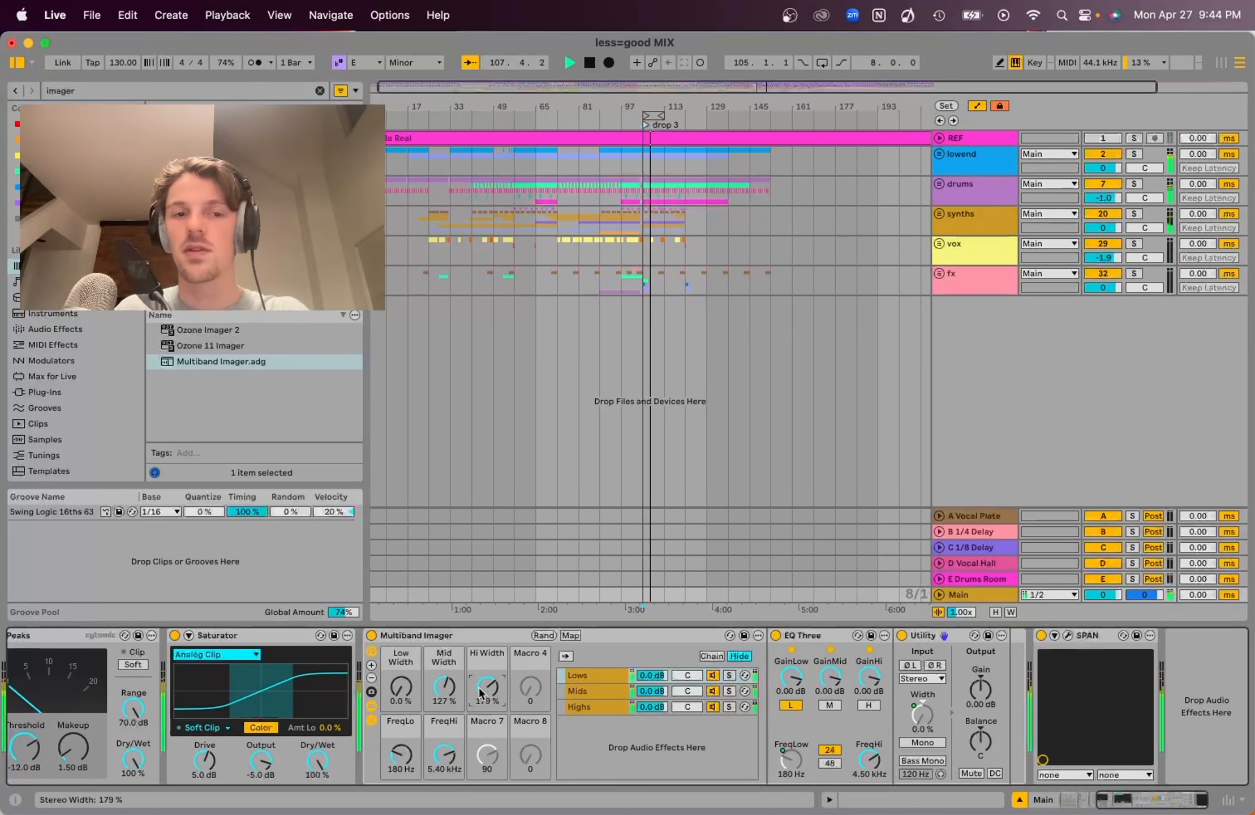
pyautogui.press('space')
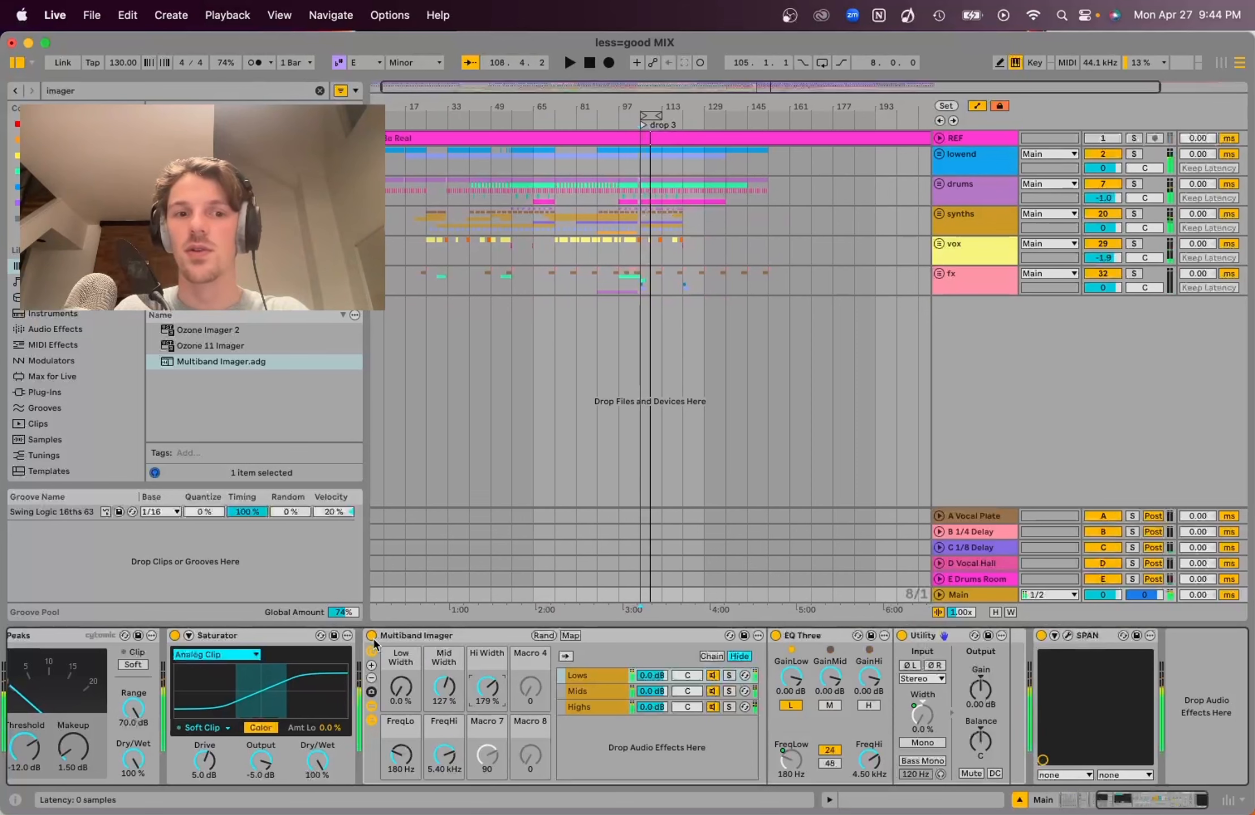
# Compare the mix with the Multiband Imager bypassed and active during playback
pyautogui.click(372, 637)
pyautogui.press('space')
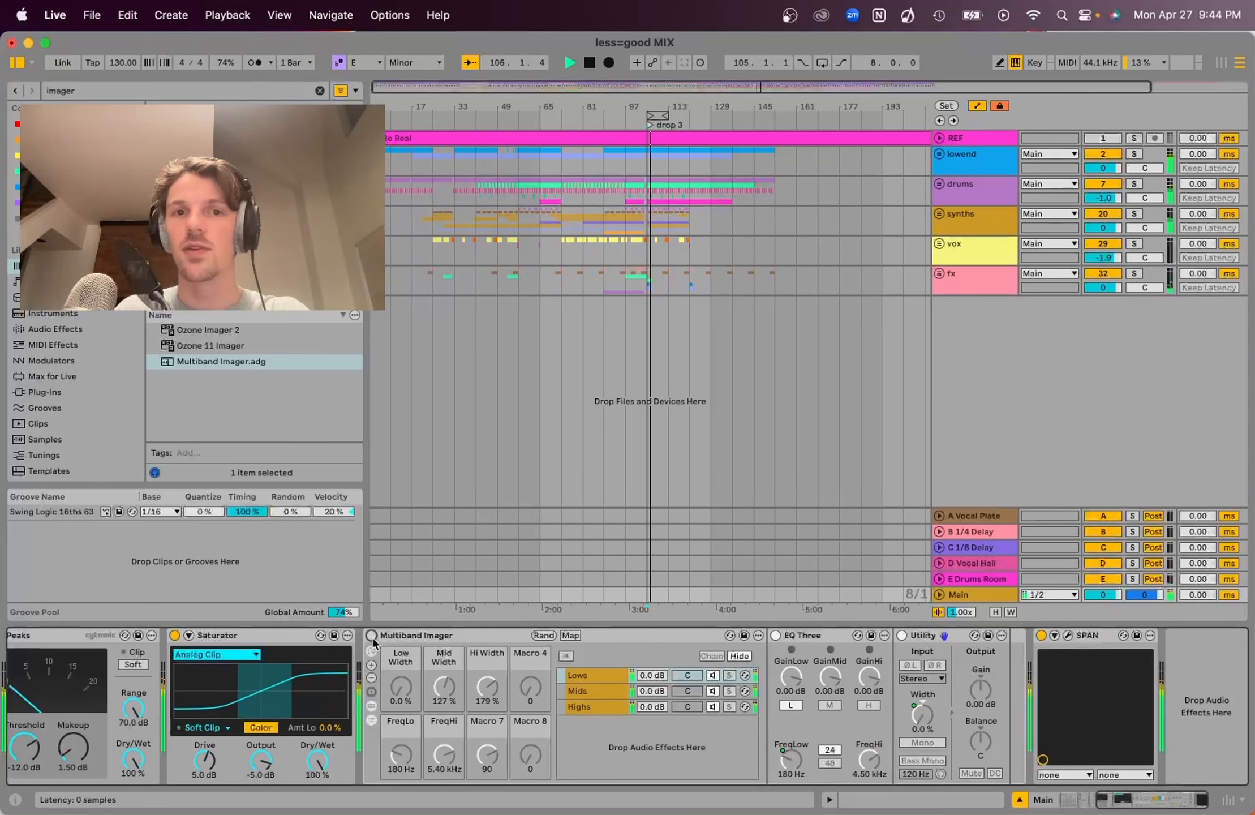
pyautogui.click(371, 637)
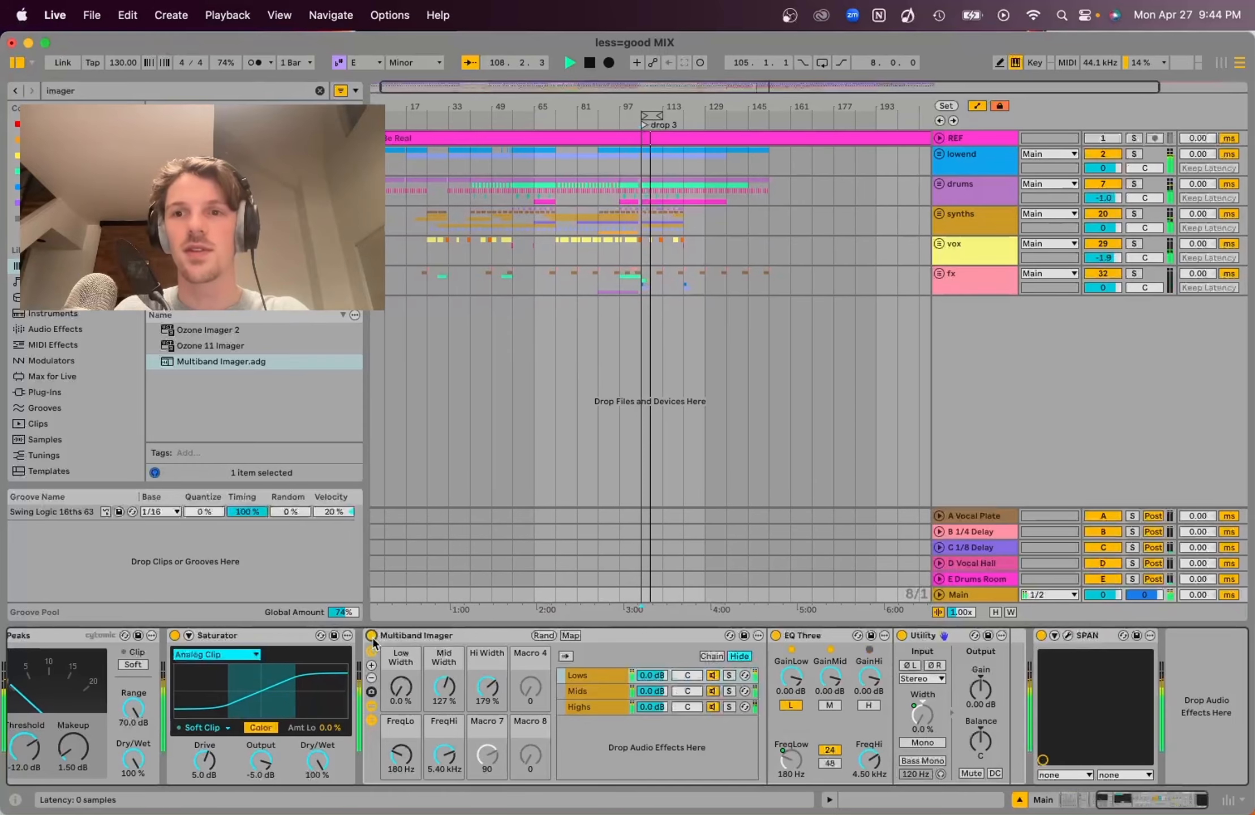
pyautogui.press('space')
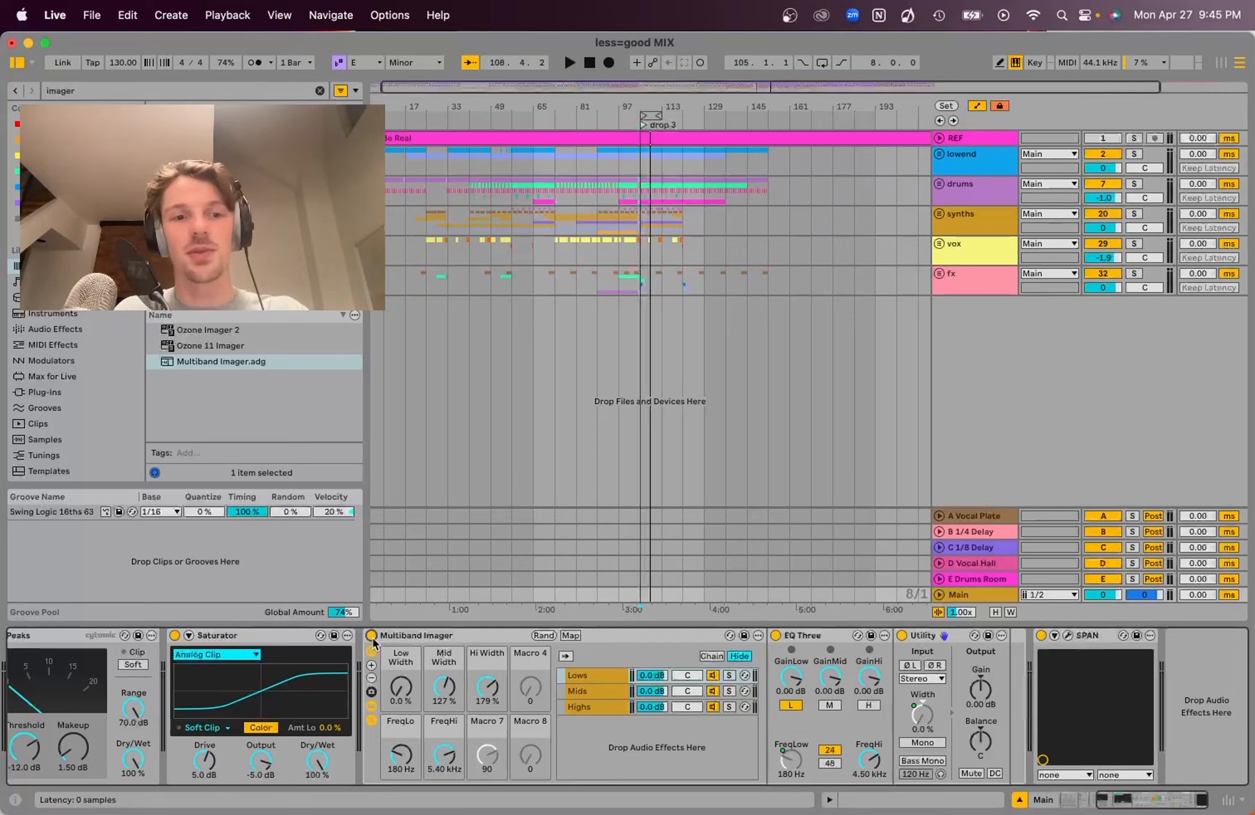
# Search the browser for eq and add EQ Eight to the end of the Main track chain
pyautogui.click(319, 91)
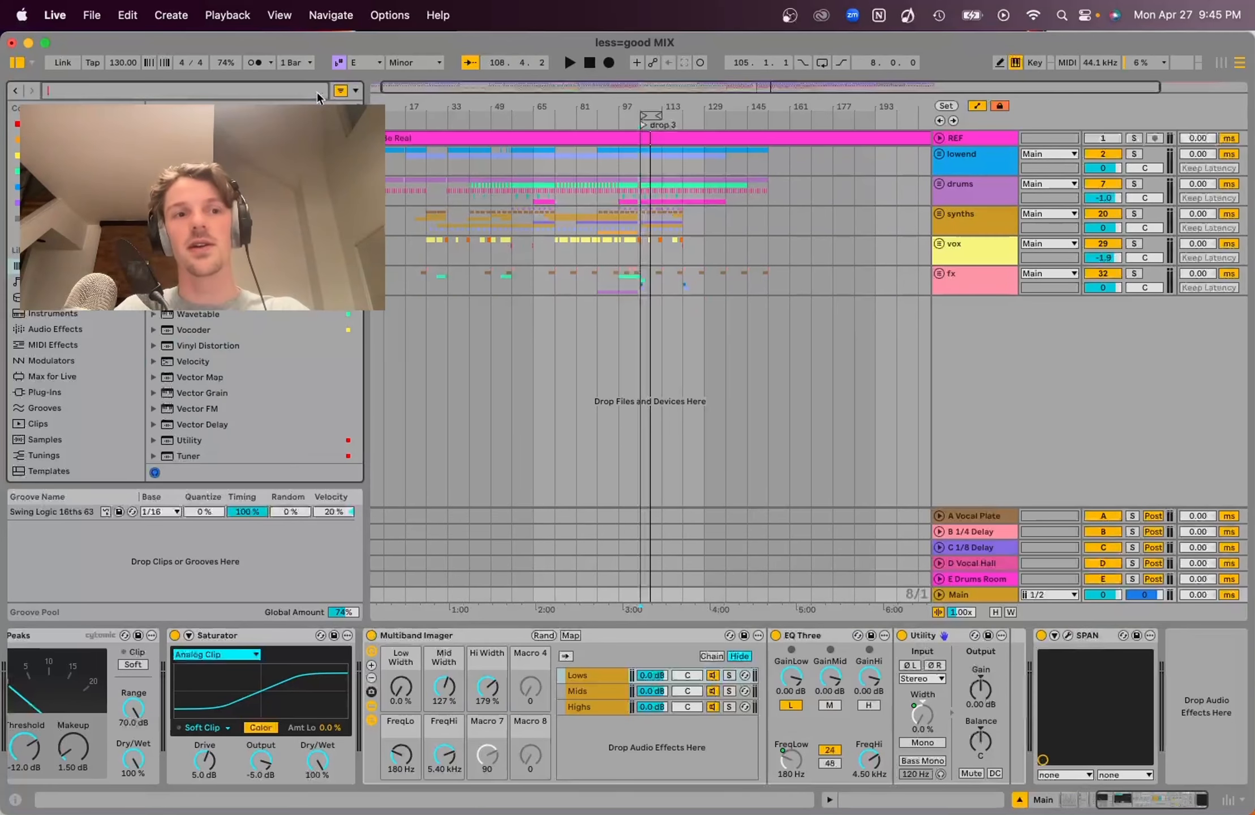
pyautogui.write('eq')
pyautogui.moveTo(204, 346)
pyautogui.mouseDown()
pyautogui.moveTo(658, 457)
pyautogui.moveTo(1025, 661)
pyautogui.mouseUp()
pyautogui.click(897, 776)
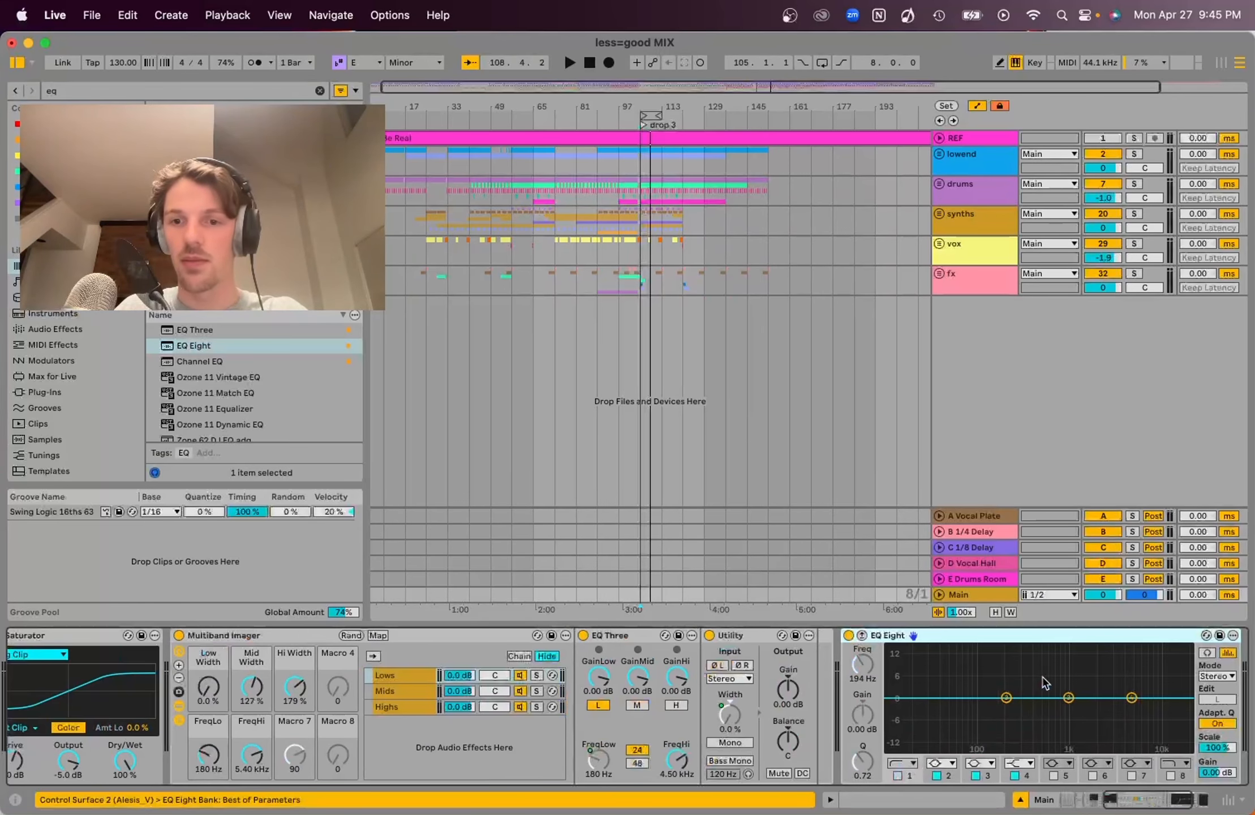
# Boost EQ Eight band 3 about 1.1 dB near 1.86 kHz and band 2 about 1.4 dB near 65 Hz
pyautogui.moveTo(1069, 701)
pyautogui.mouseDown()
pyautogui.moveTo(1121, 688)
pyautogui.moveTo(966, 692)
pyautogui.moveTo(1093, 694)
pyautogui.mouseUp()
pyautogui.press('space')
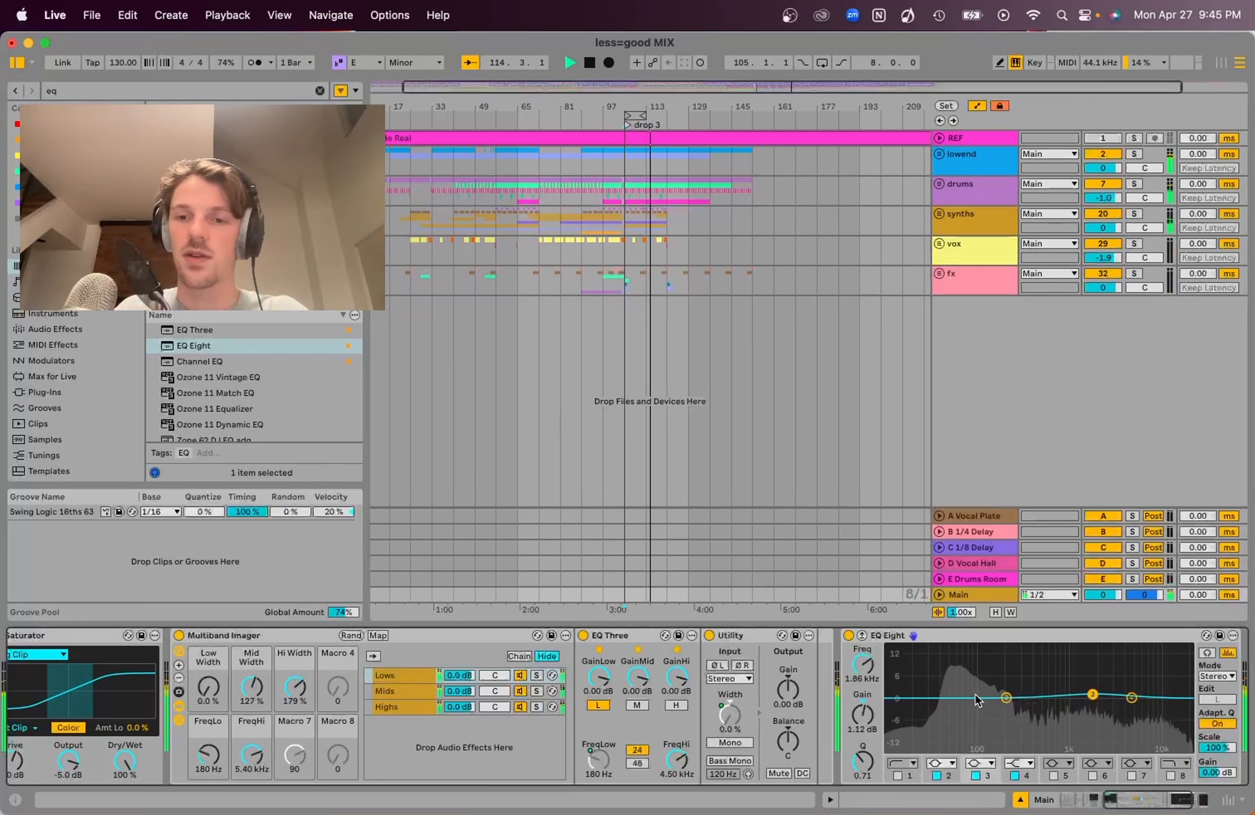
pyautogui.moveTo(1006, 698); pyautogui.dragTo(962, 694)
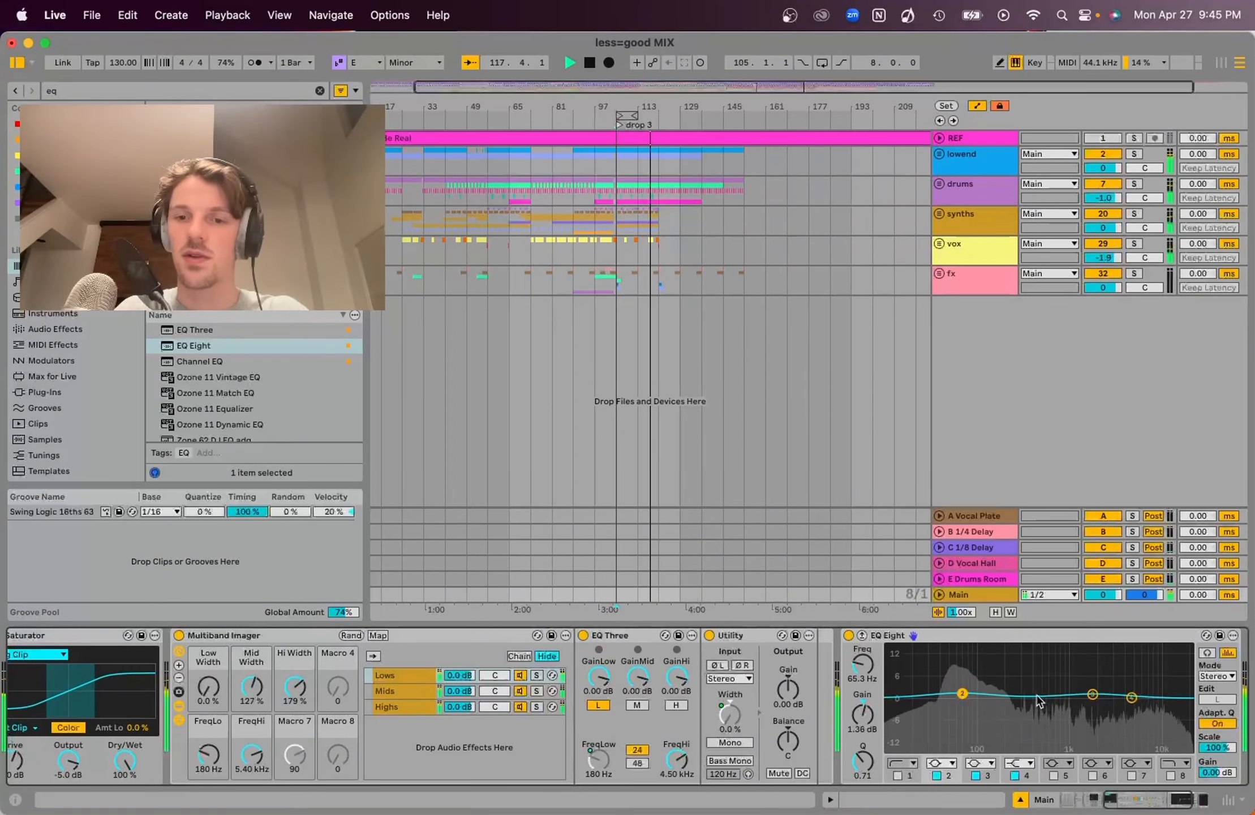
# Enable another EQ Eight band and set it to a cut of about -1.1 dB near 698 Hz
pyautogui.click(1055, 776)
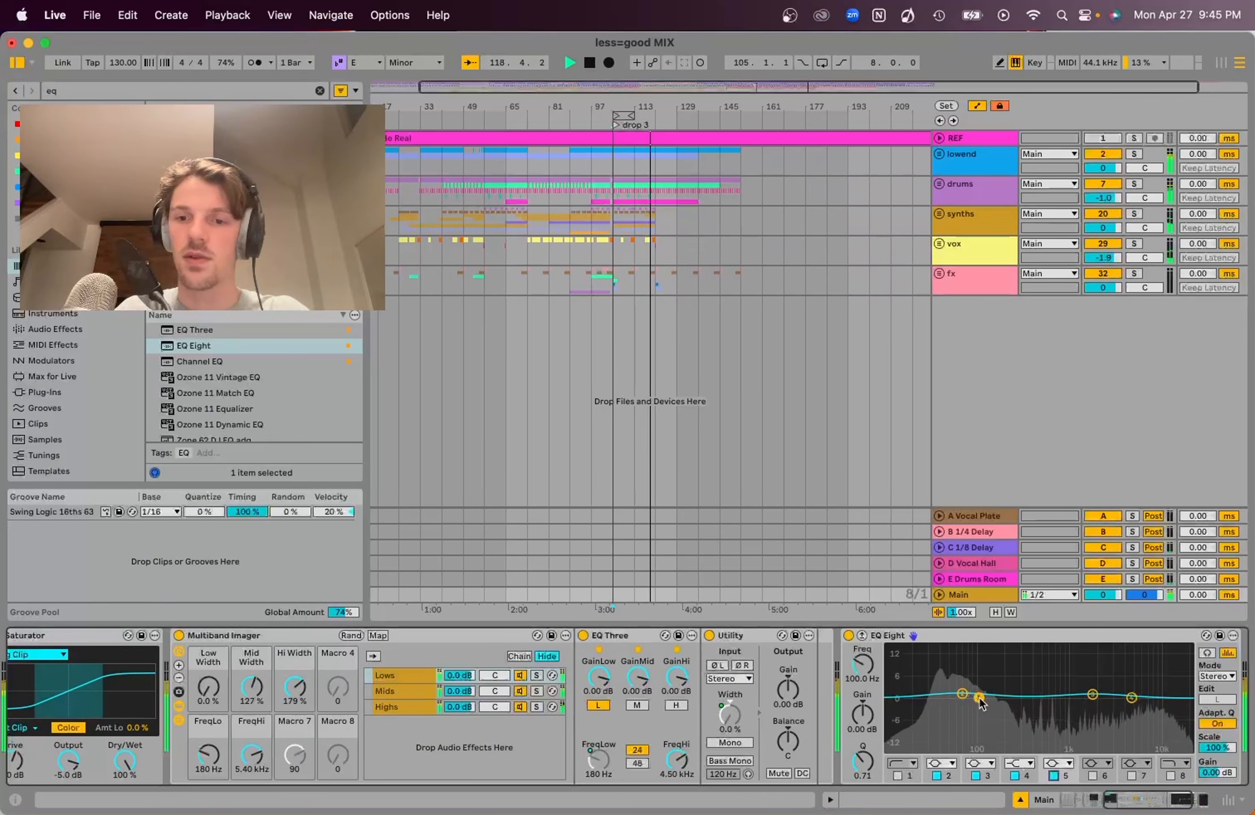
pyautogui.moveTo(979, 698); pyautogui.dragTo(1054, 702)
pyautogui.press('space')
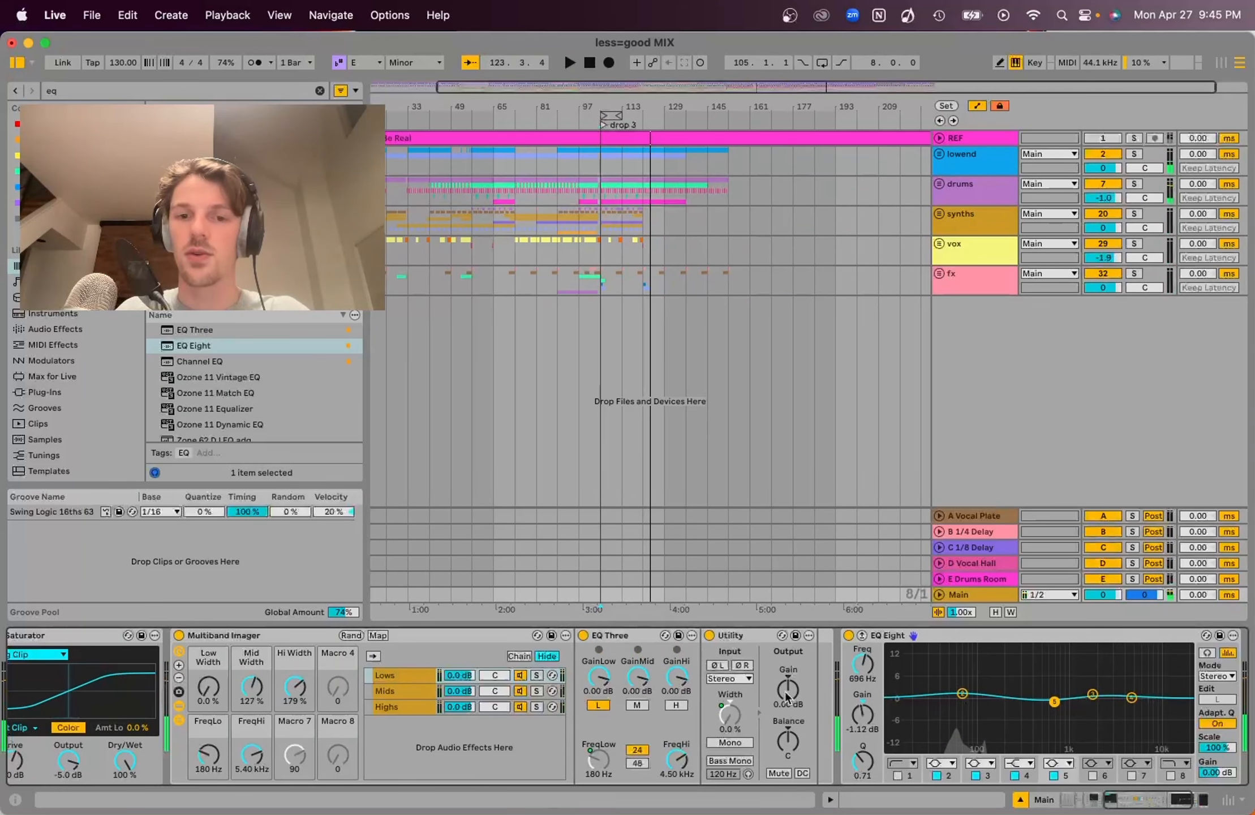
# Compare the mix with EQ Eight bypassed and active during playback
pyautogui.hscroll(5, 874, 693)
pyautogui.press('space')
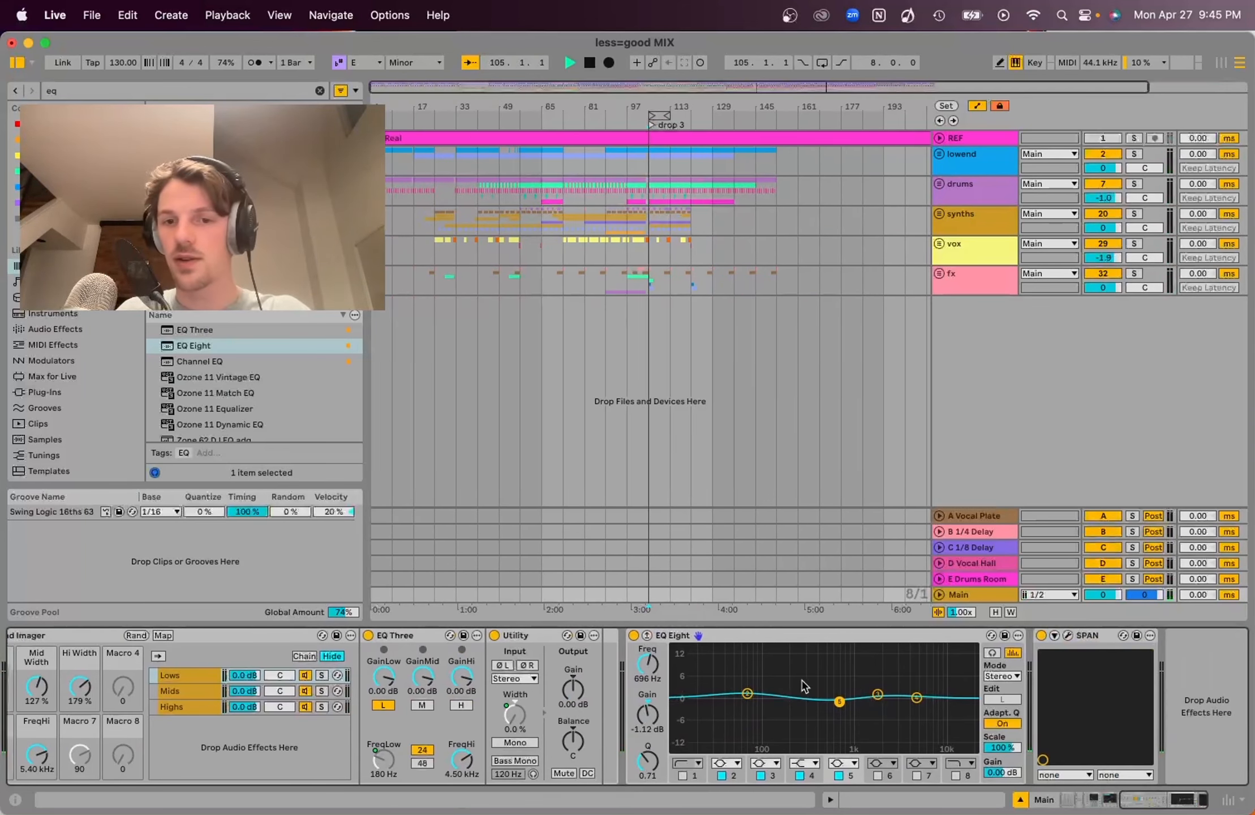
pyautogui.click(634, 636)
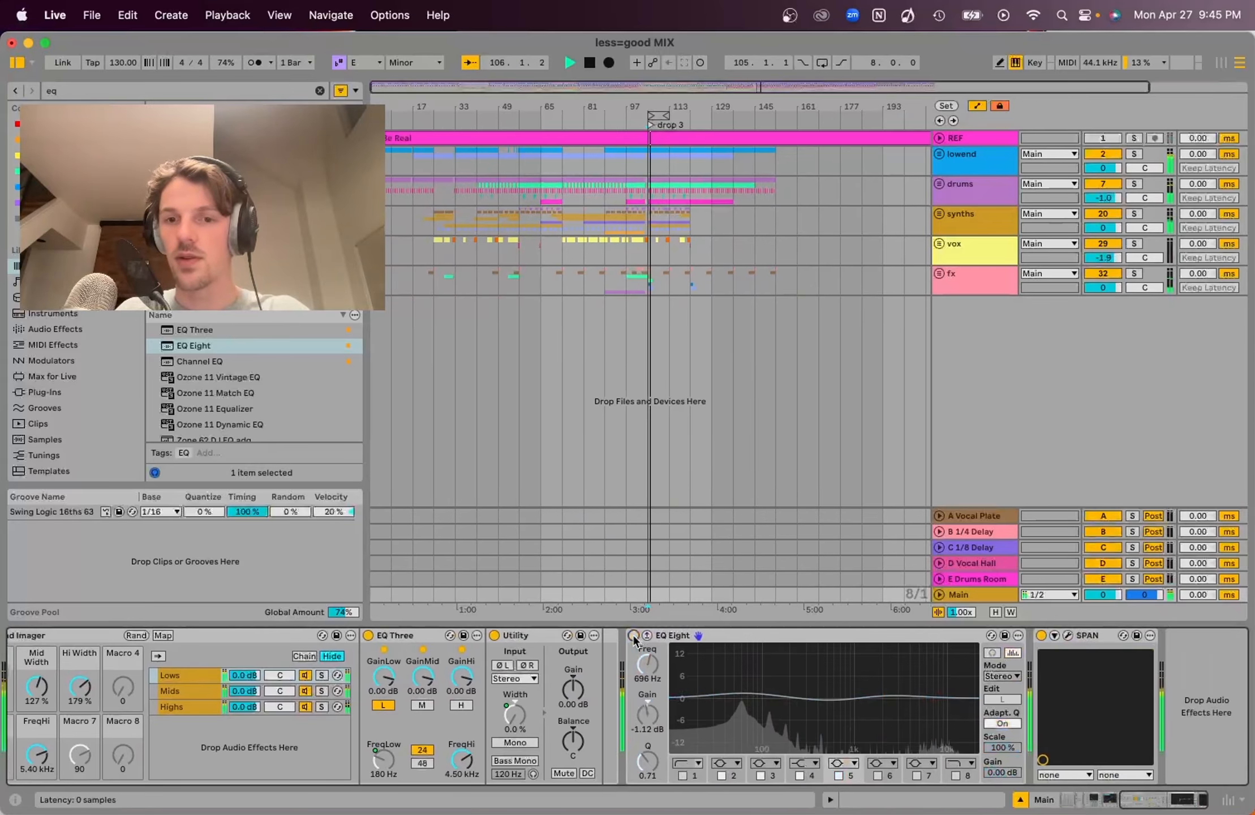
pyautogui.click(634, 635)
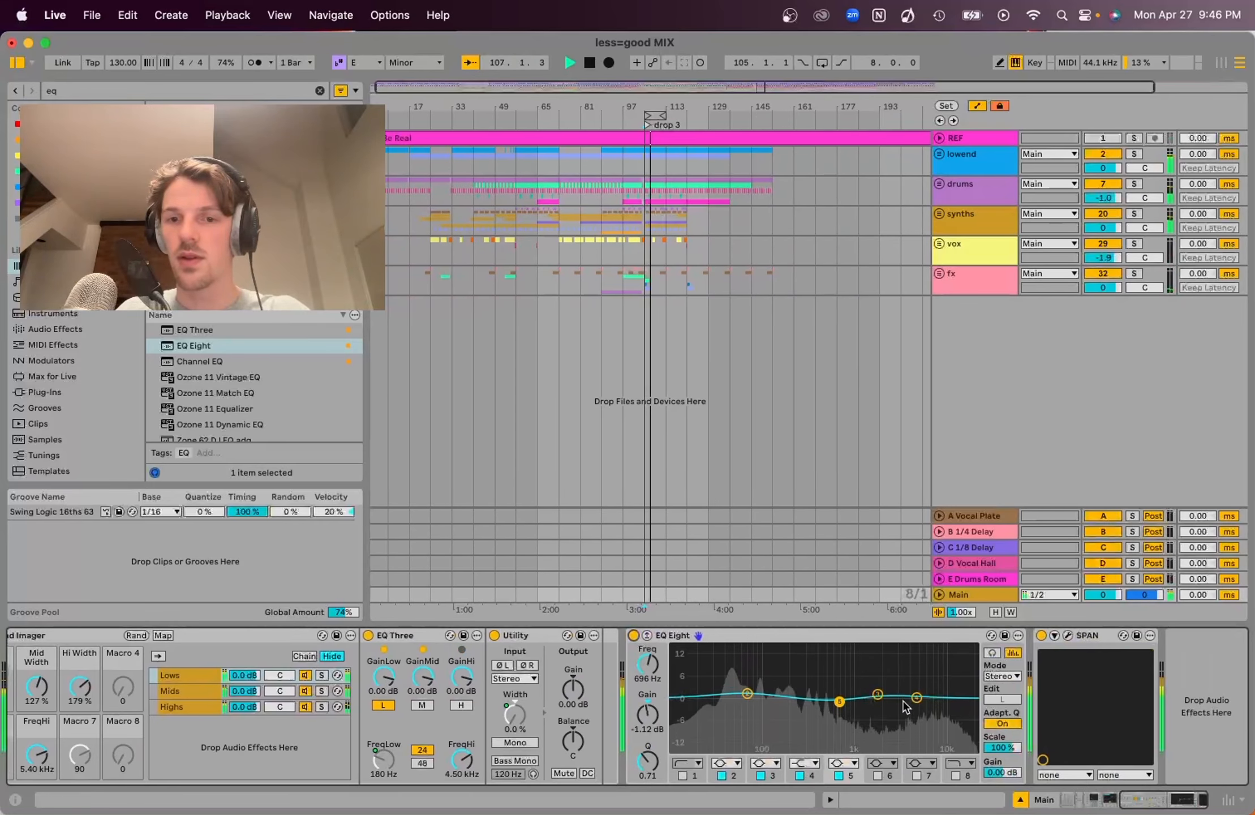
# Boost the highest EQ Eight band about 1.1 dB near 4.84 kHz, then compare the EQ bypassed and active
pyautogui.moveTo(917, 698); pyautogui.dragTo(916, 694)
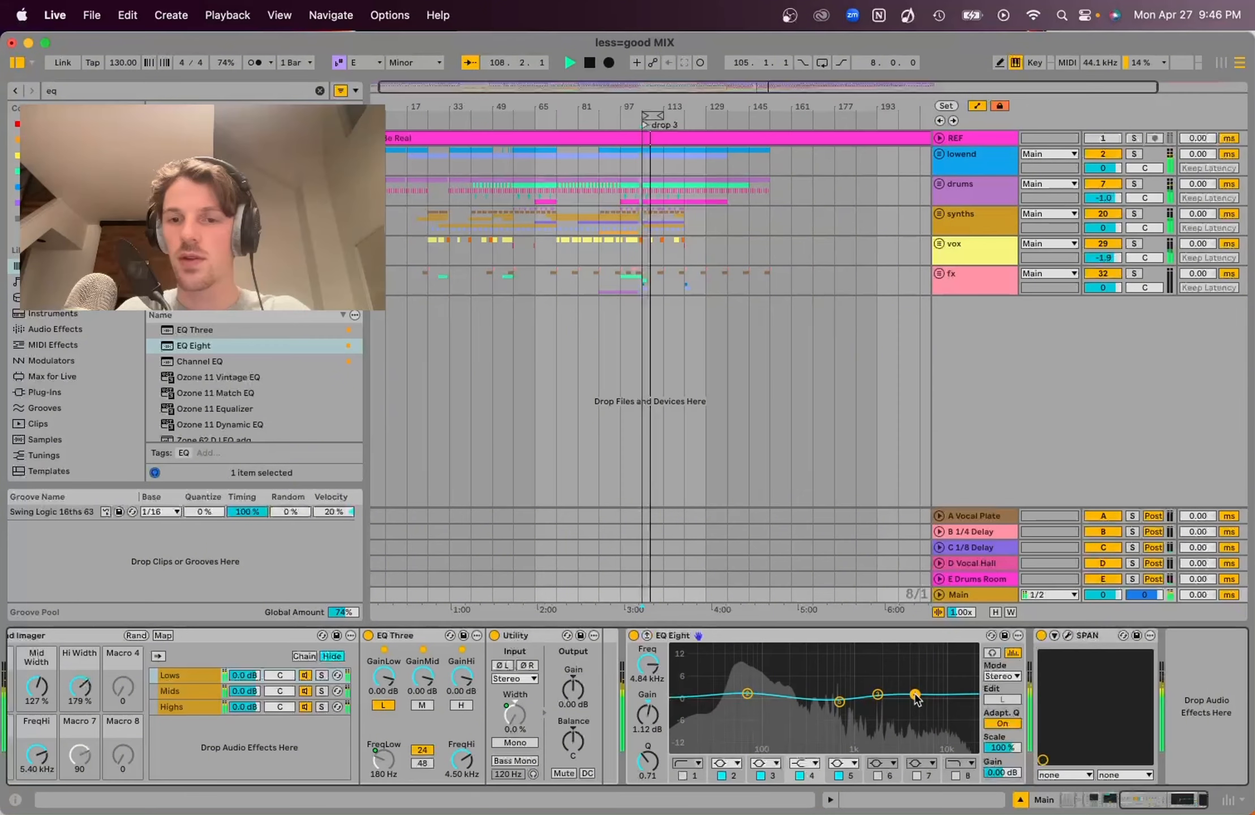
pyautogui.click(633, 636)
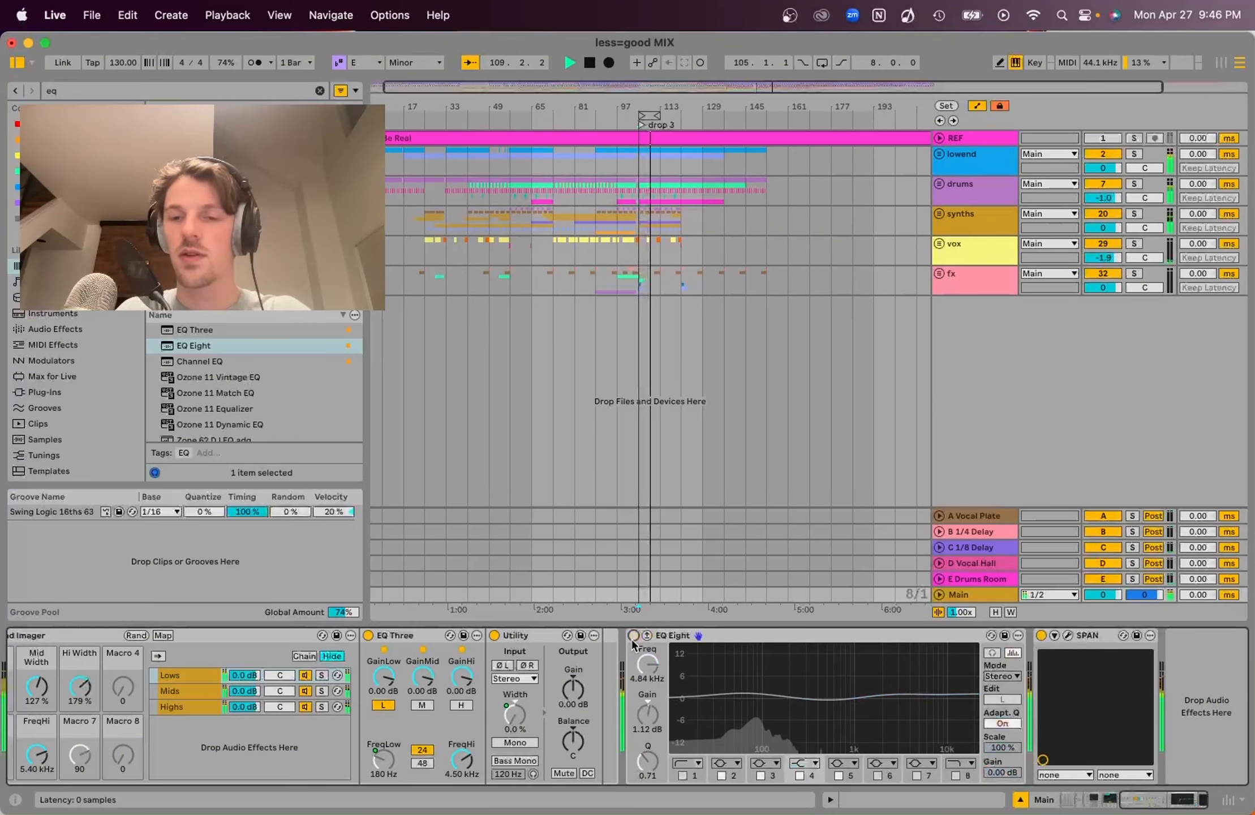
pyautogui.click(634, 636)
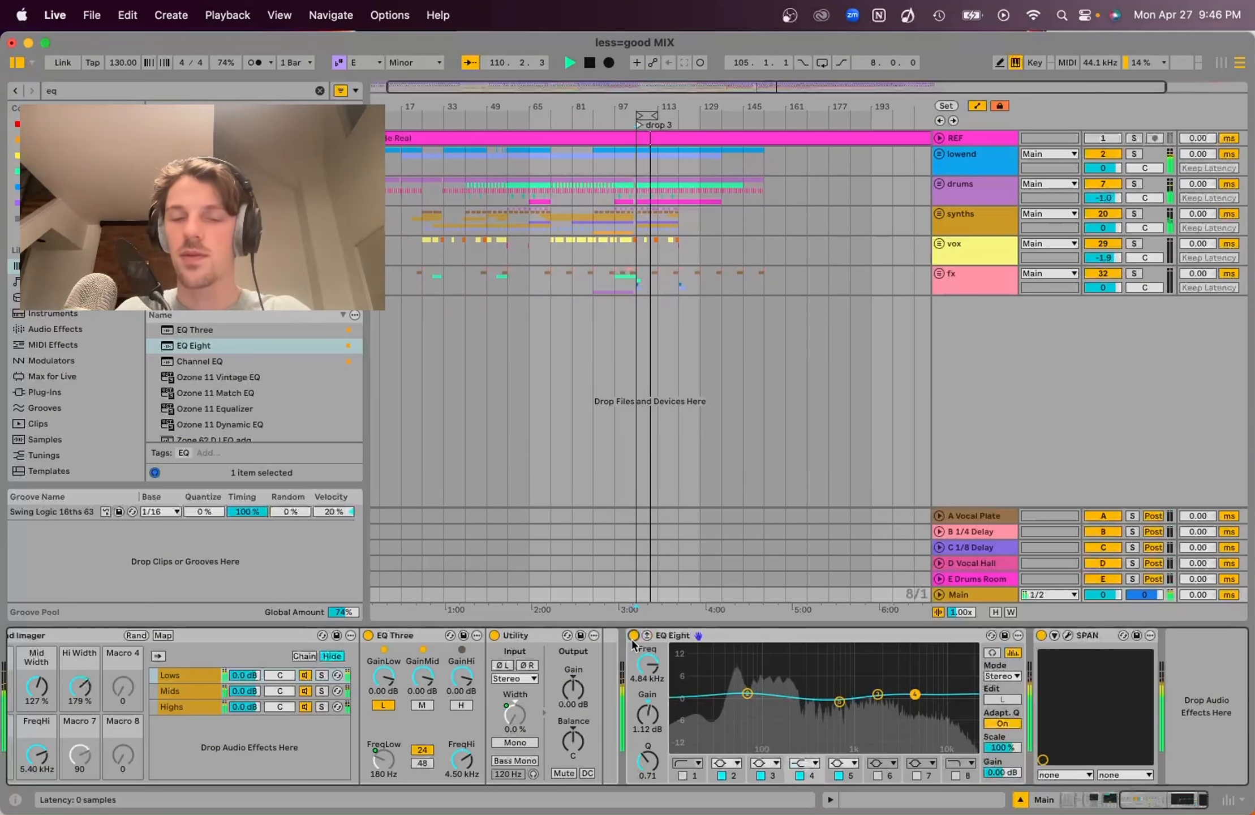
pyautogui.press('space')
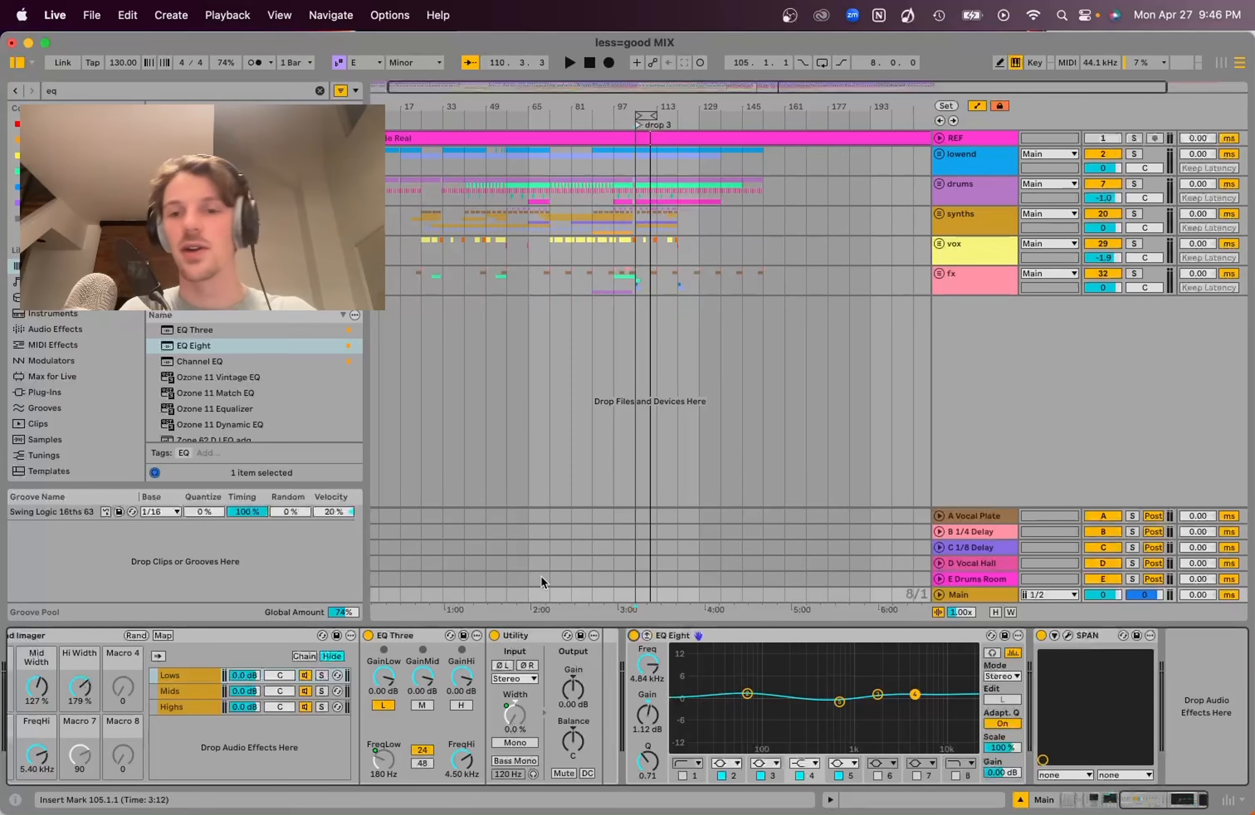
# Search the browser for limiter and add Limiter to the end of the Main track chain
pyautogui.click(321, 92)
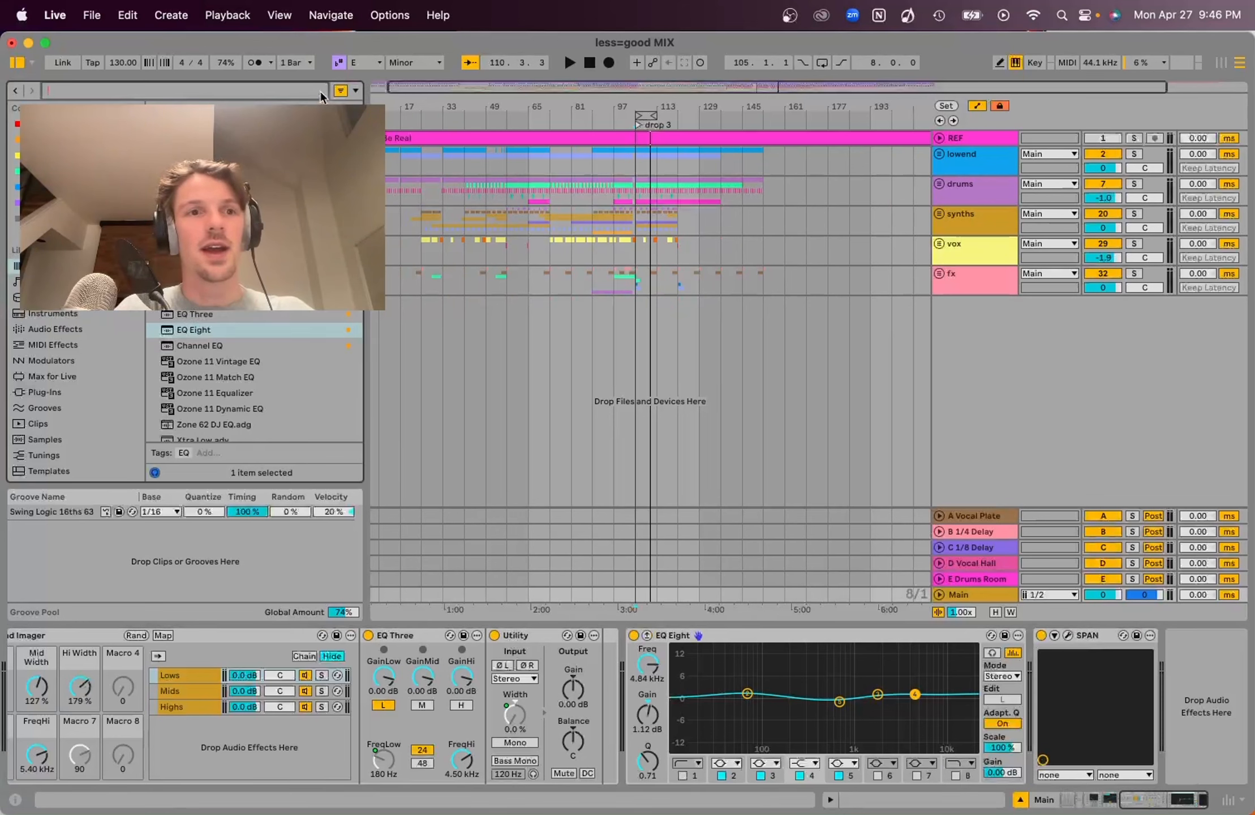
pyautogui.write('limiter')
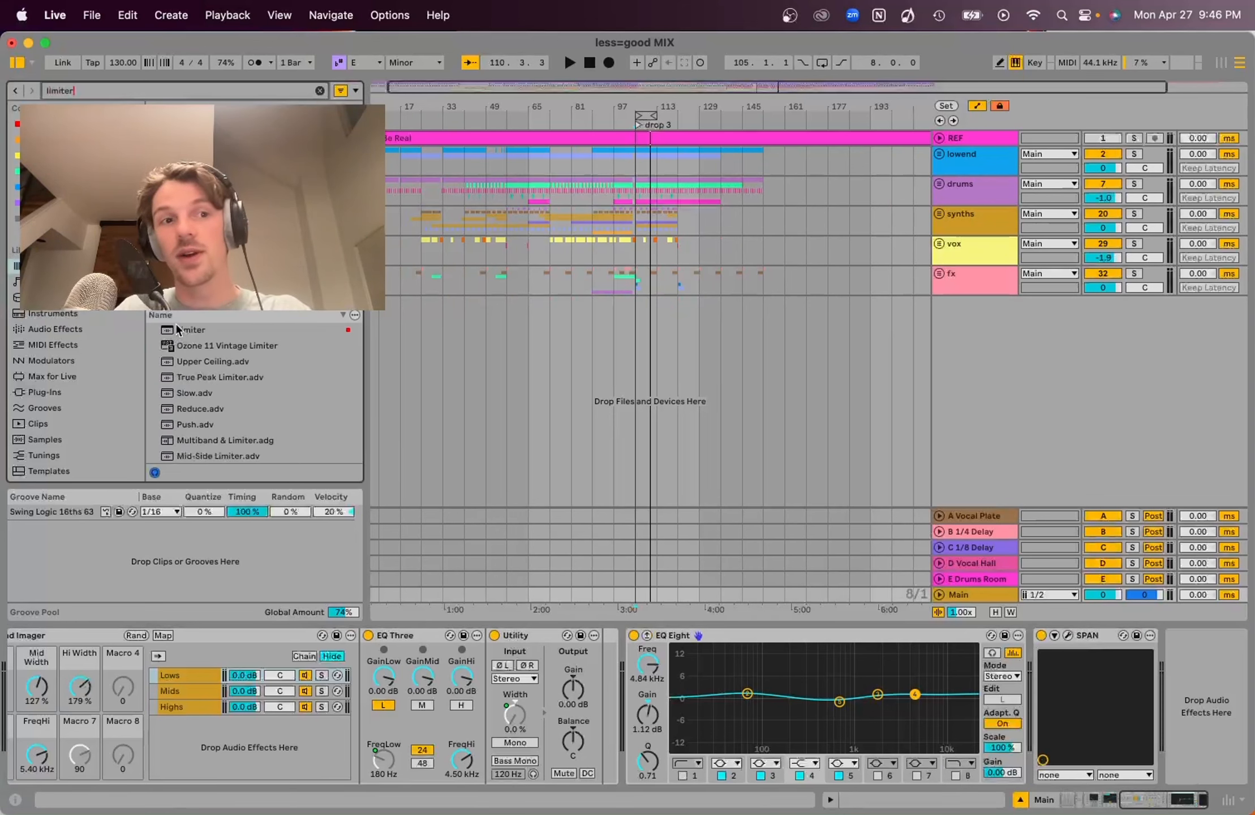
pyautogui.moveTo(177, 327); pyautogui.dragTo(691, 541)
pyautogui.scroll(5, 237, 363)
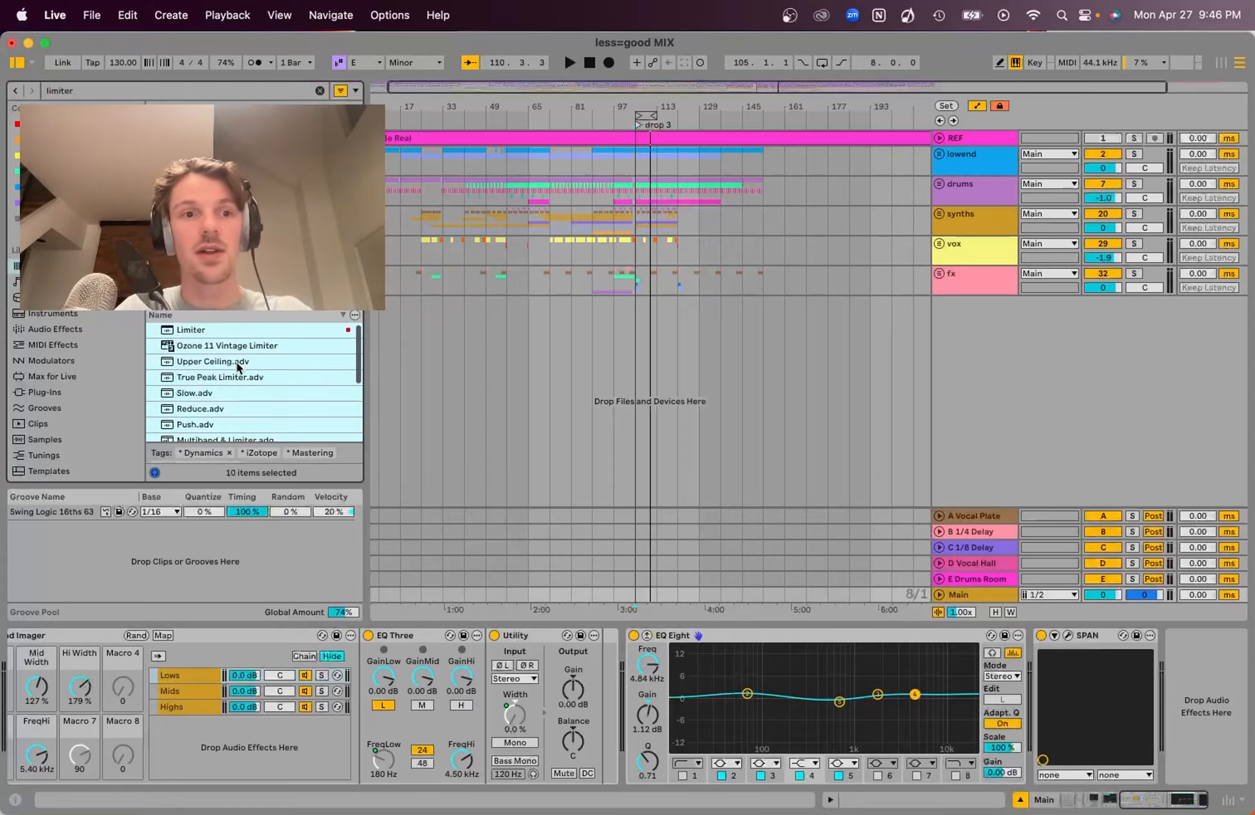
pyautogui.click(208, 341)
pyautogui.moveTo(193, 330); pyautogui.dragTo(1002, 660)
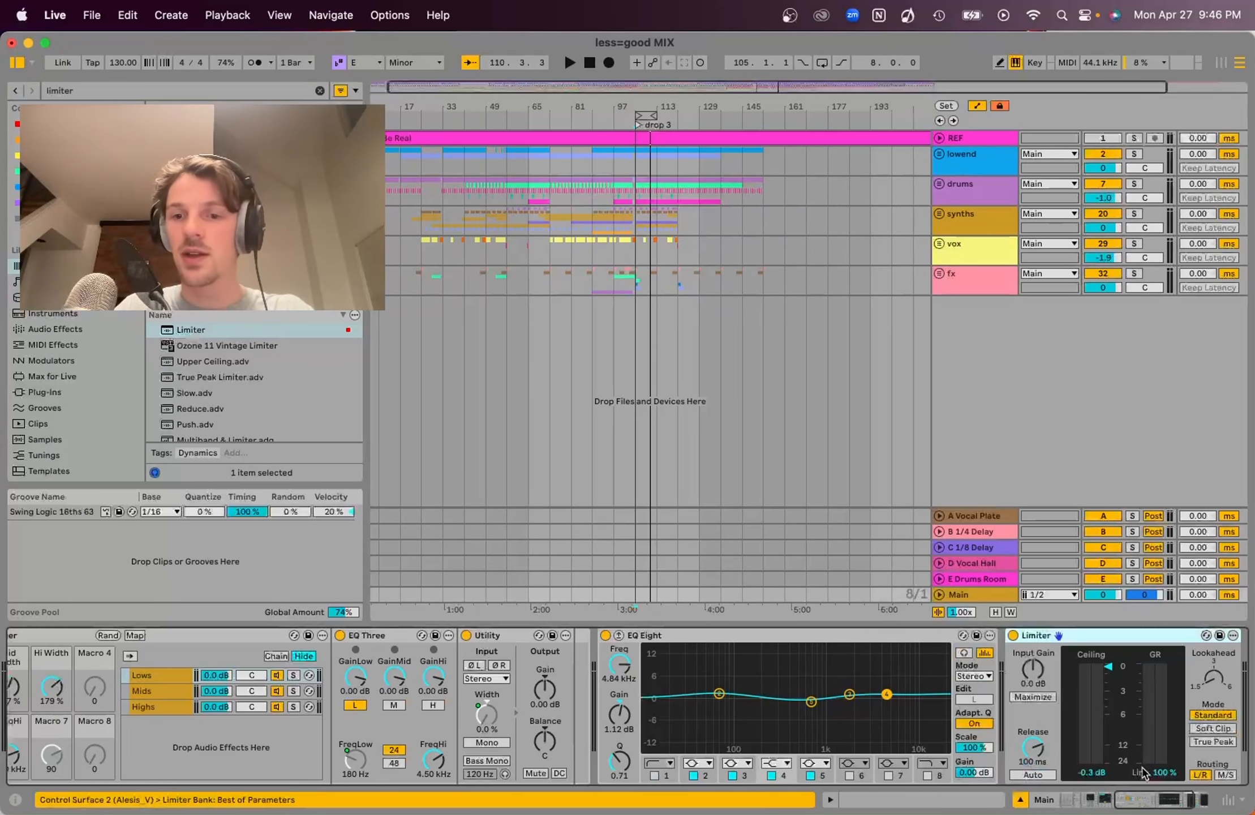
# Set the Limiter ceiling to 0.0 dB and its input gain to about 7.0 dB while auditioning
pyautogui.click(1097, 772)
pyautogui.press('Down')
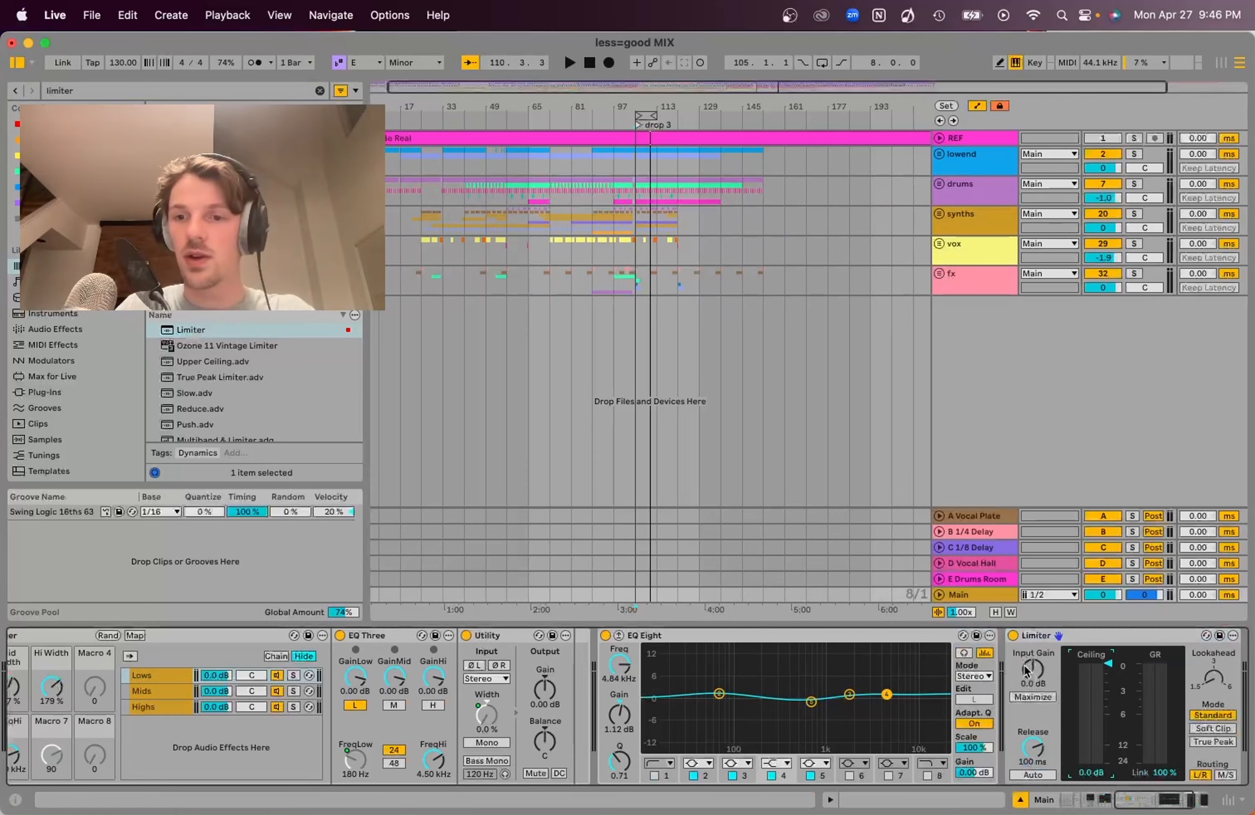
pyautogui.press('space')
pyautogui.moveTo(1033, 670); pyautogui.dragTo(1033, 650)
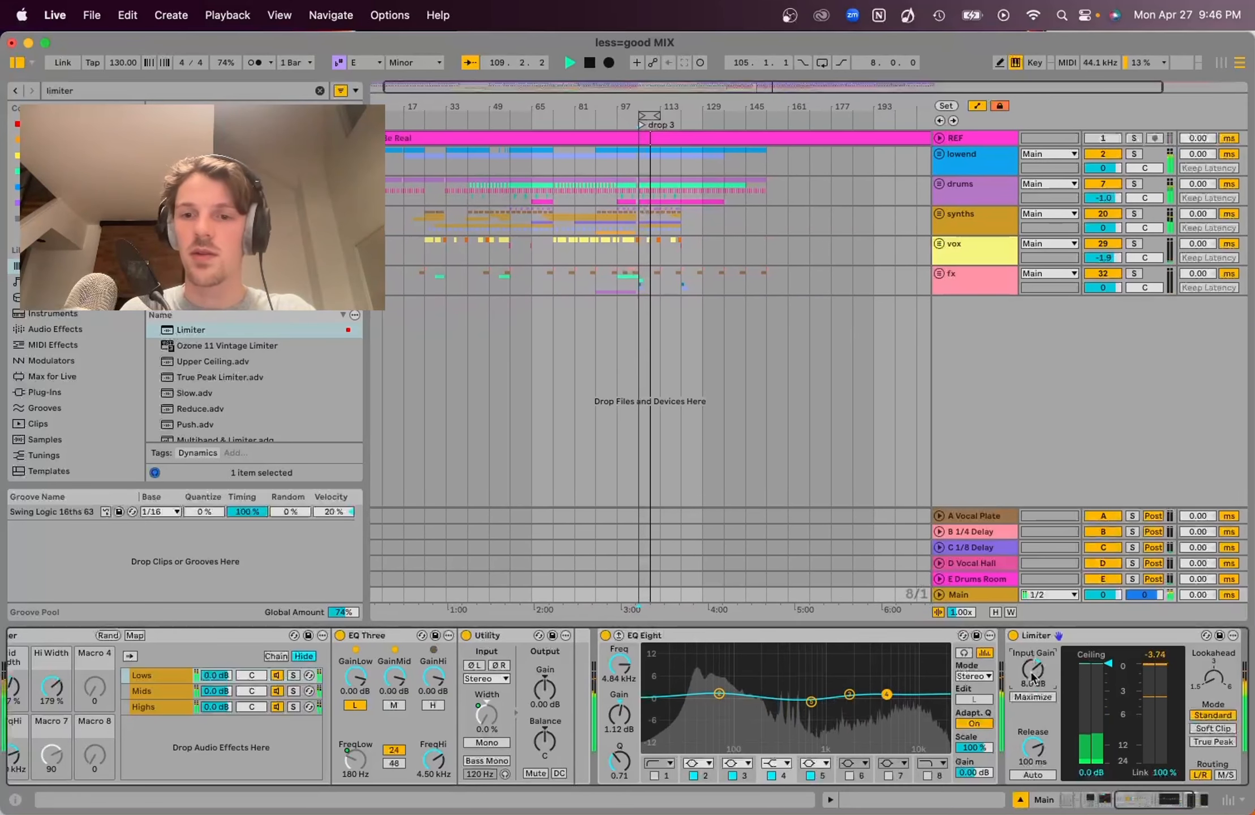
pyautogui.moveTo(1033, 677); pyautogui.dragTo(1033, 682)
pyautogui.press('space')
pyautogui.press('space')
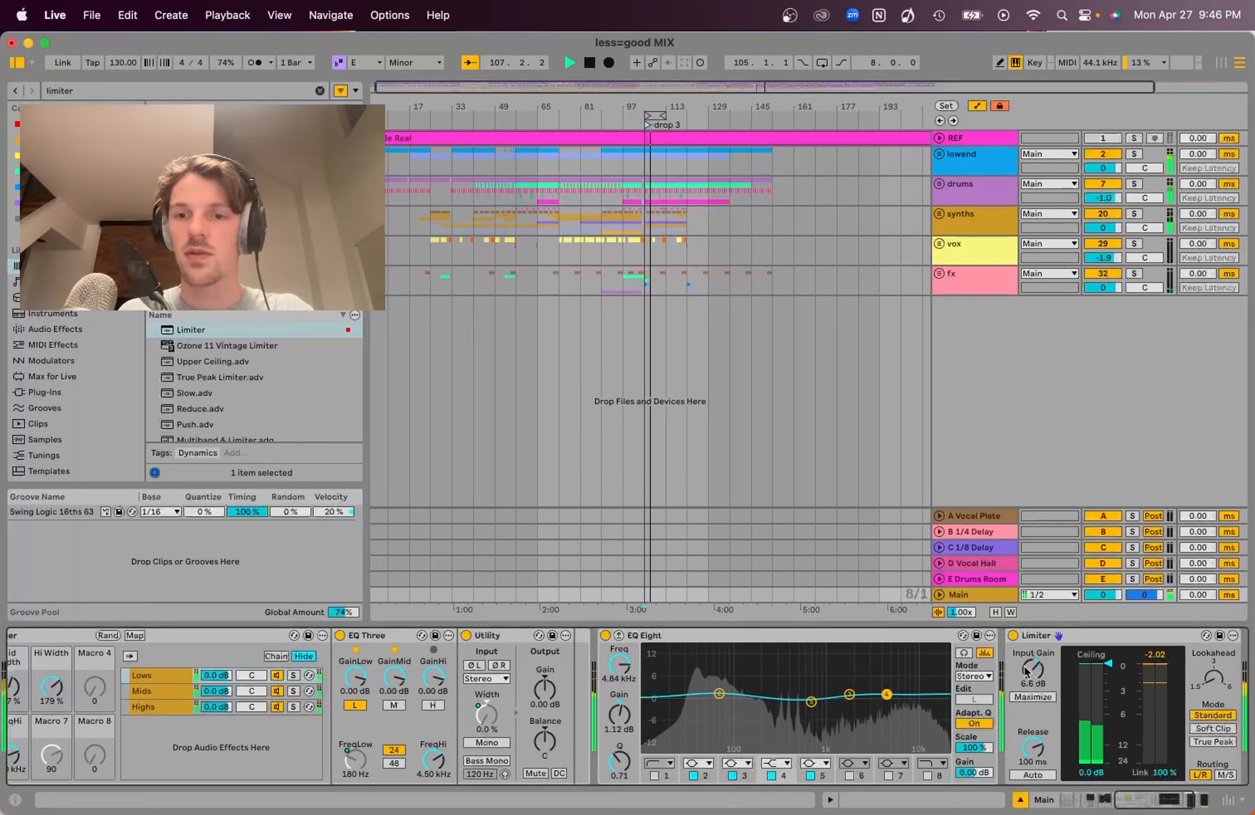
pyautogui.moveTo(1032, 677); pyautogui.dragTo(1031, 671)
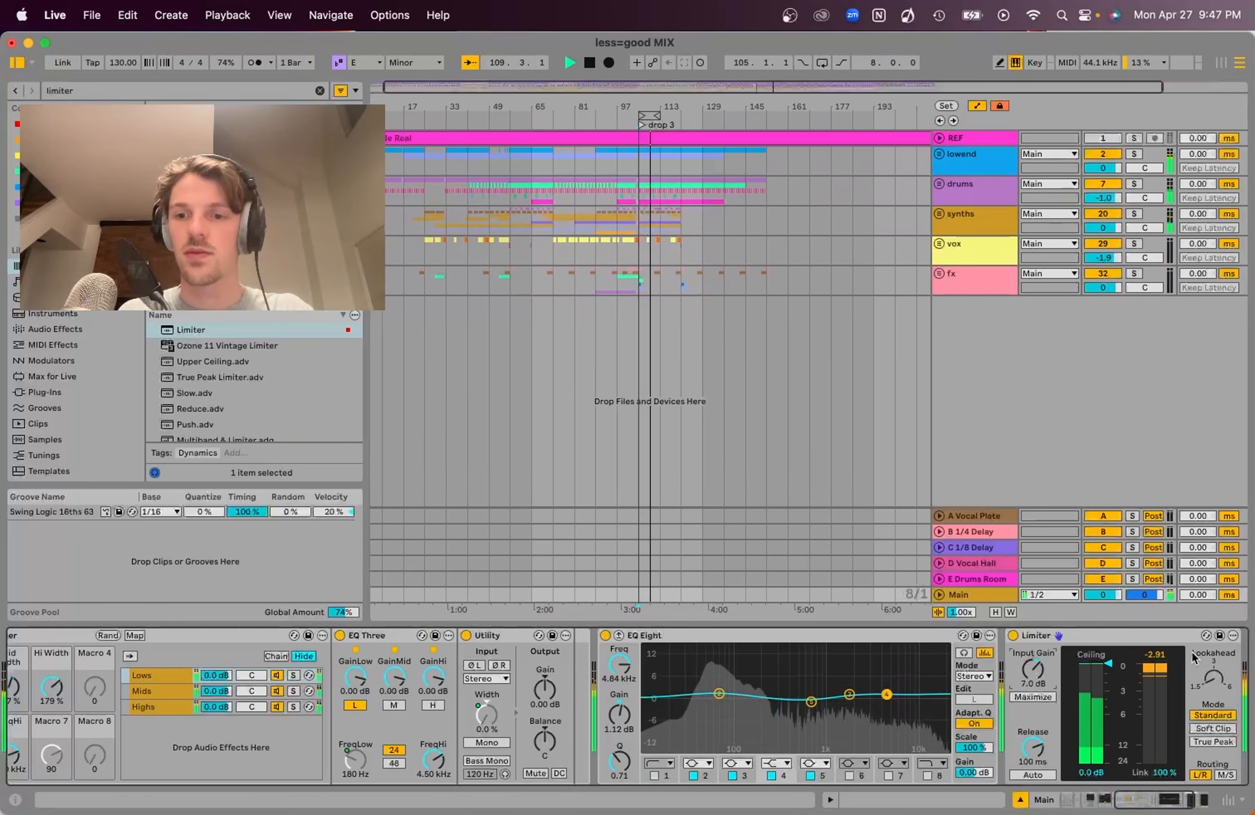
pyautogui.press('space')
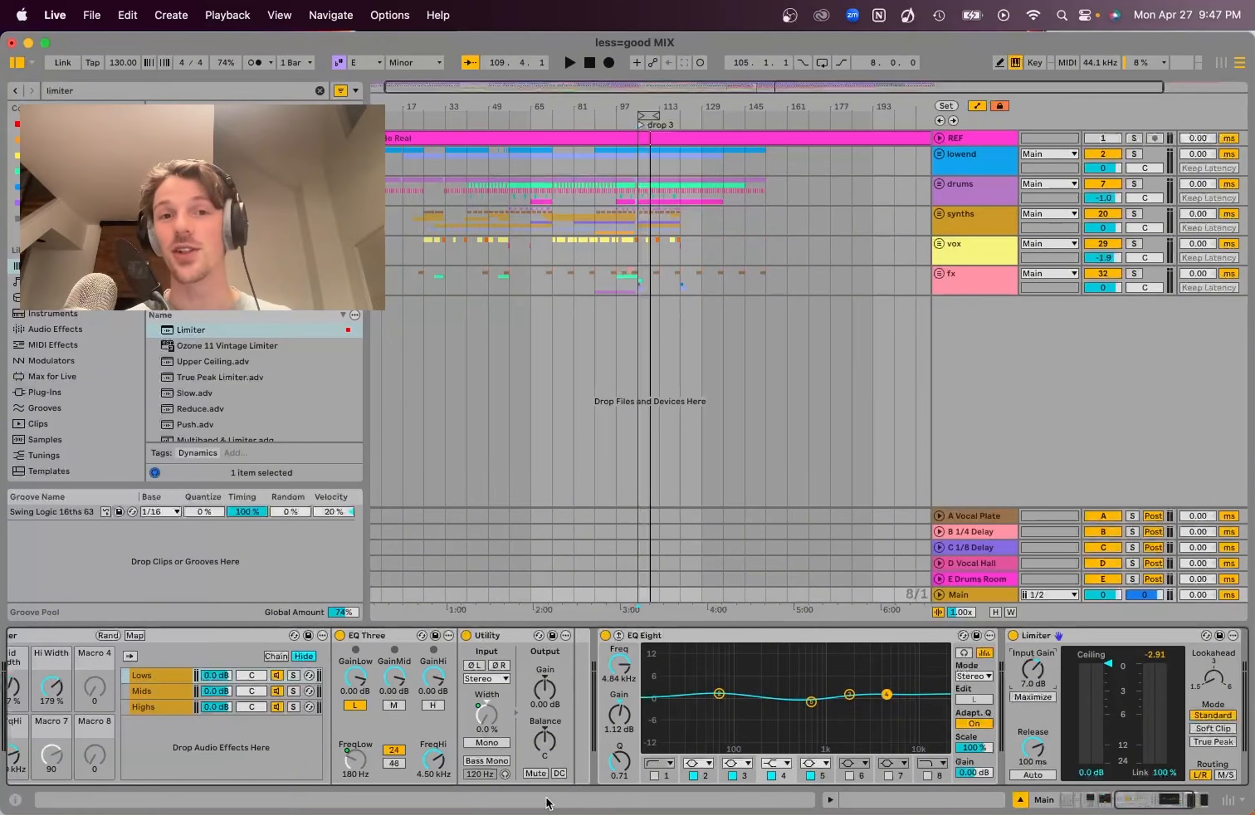
# Switch to MiniMeters and monitor the mix's loudness and spectrum during playback
pyautogui.moveTo(210, 793)
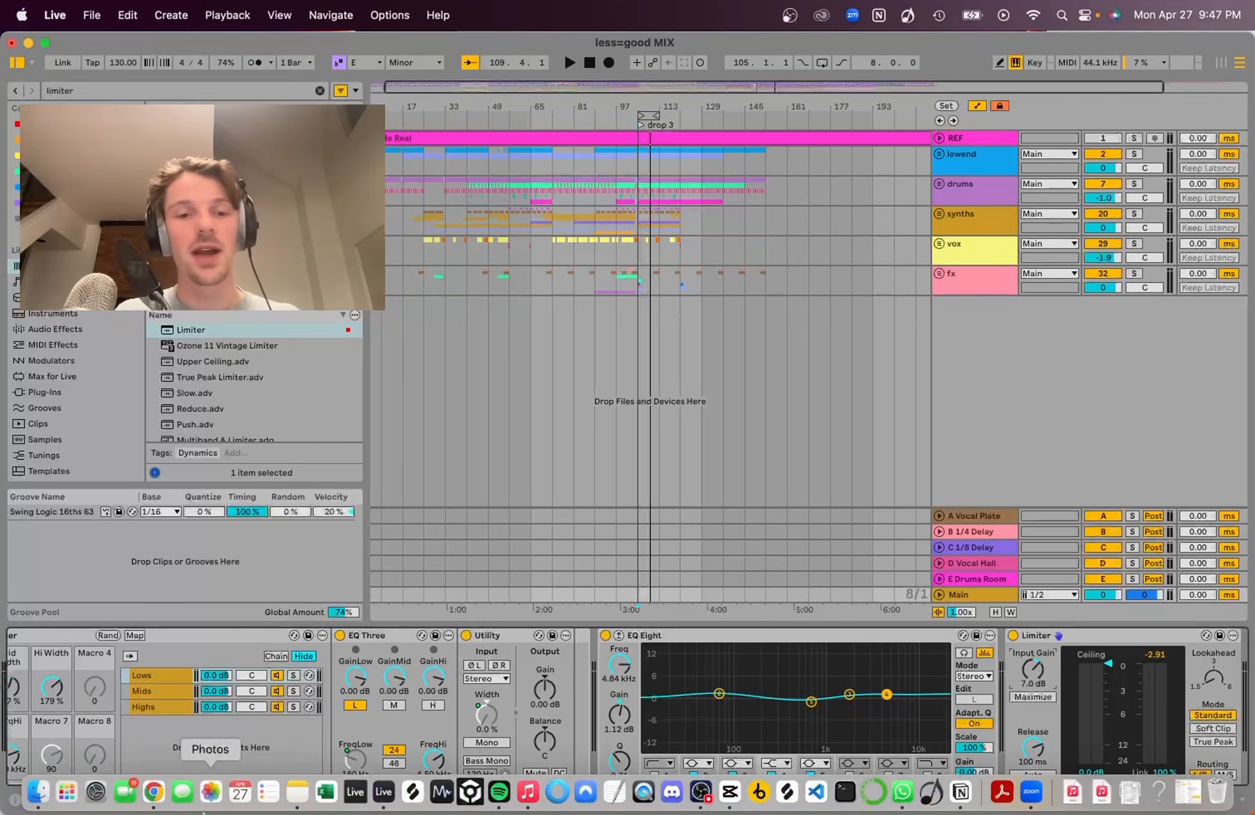
pyautogui.click(444, 792)
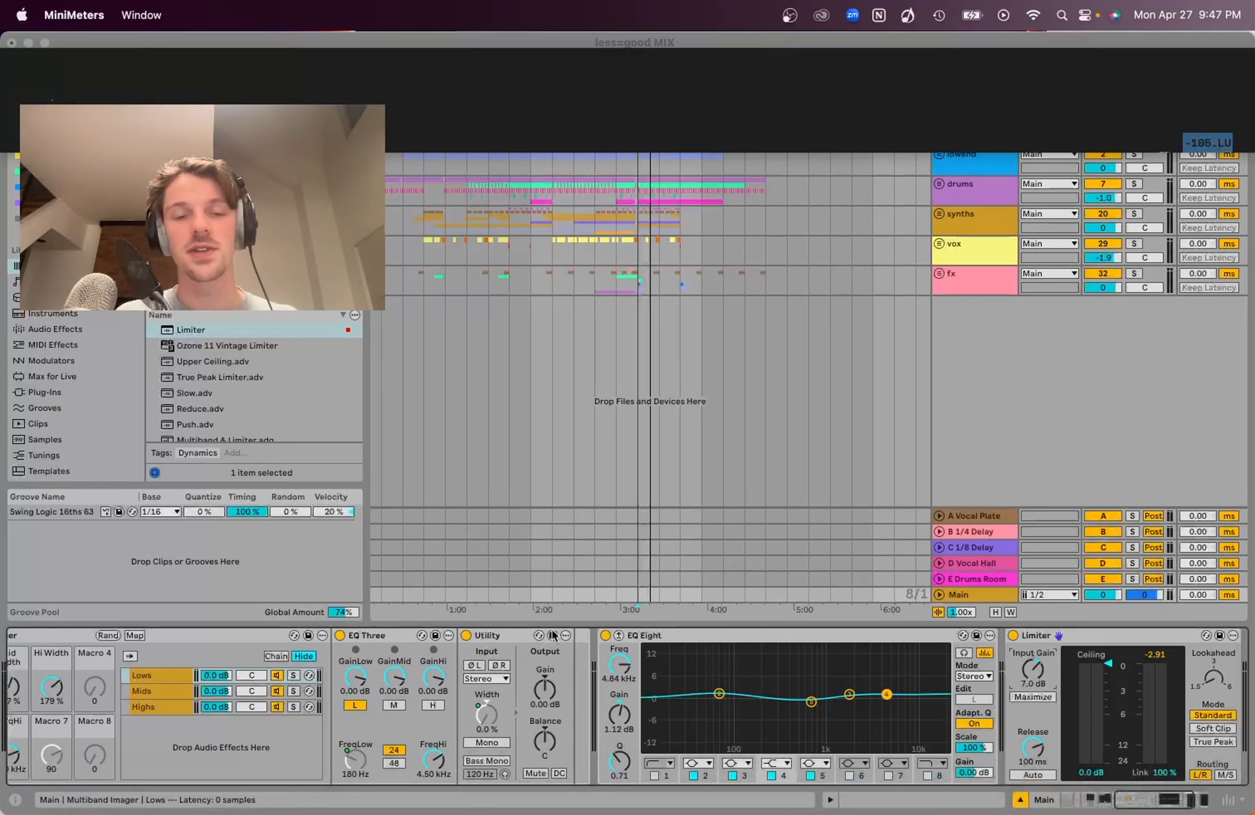
pyautogui.click(668, 457)
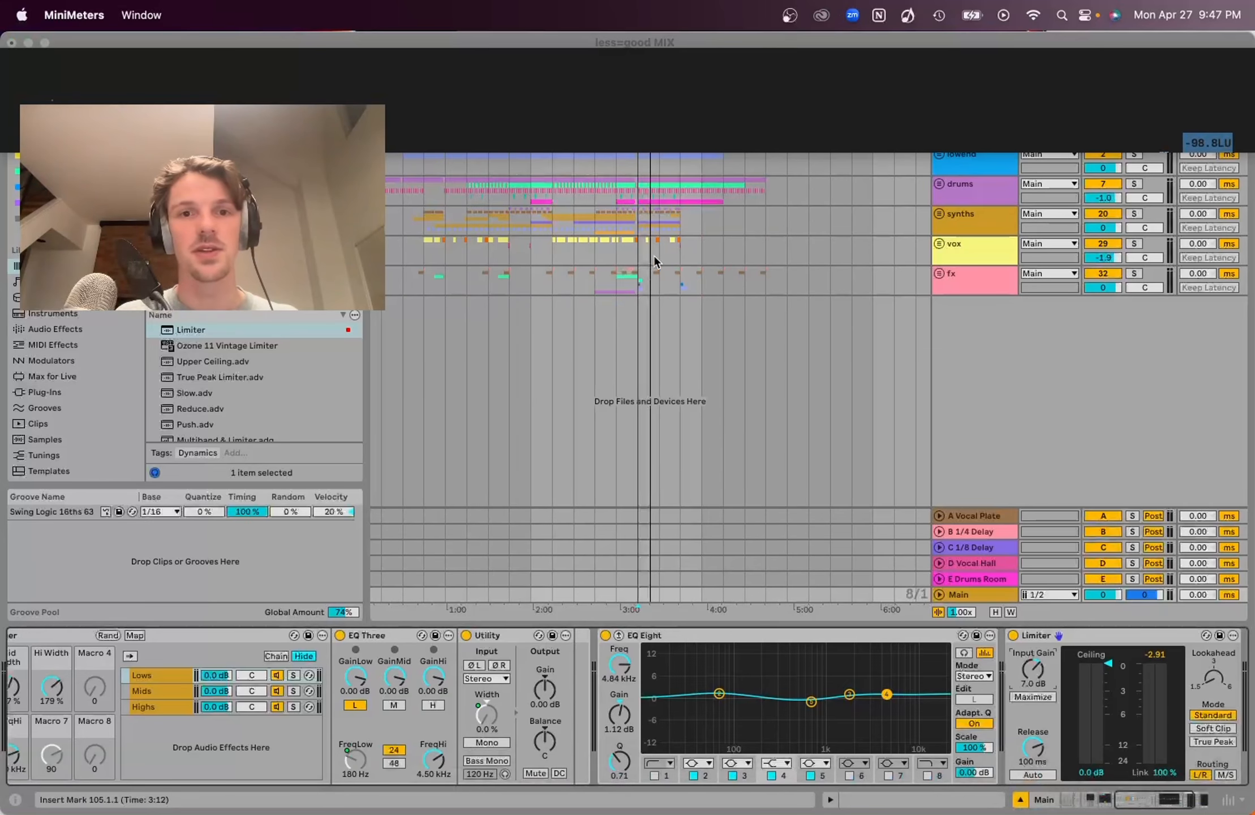
pyautogui.click(635, 274)
pyautogui.click(635, 289)
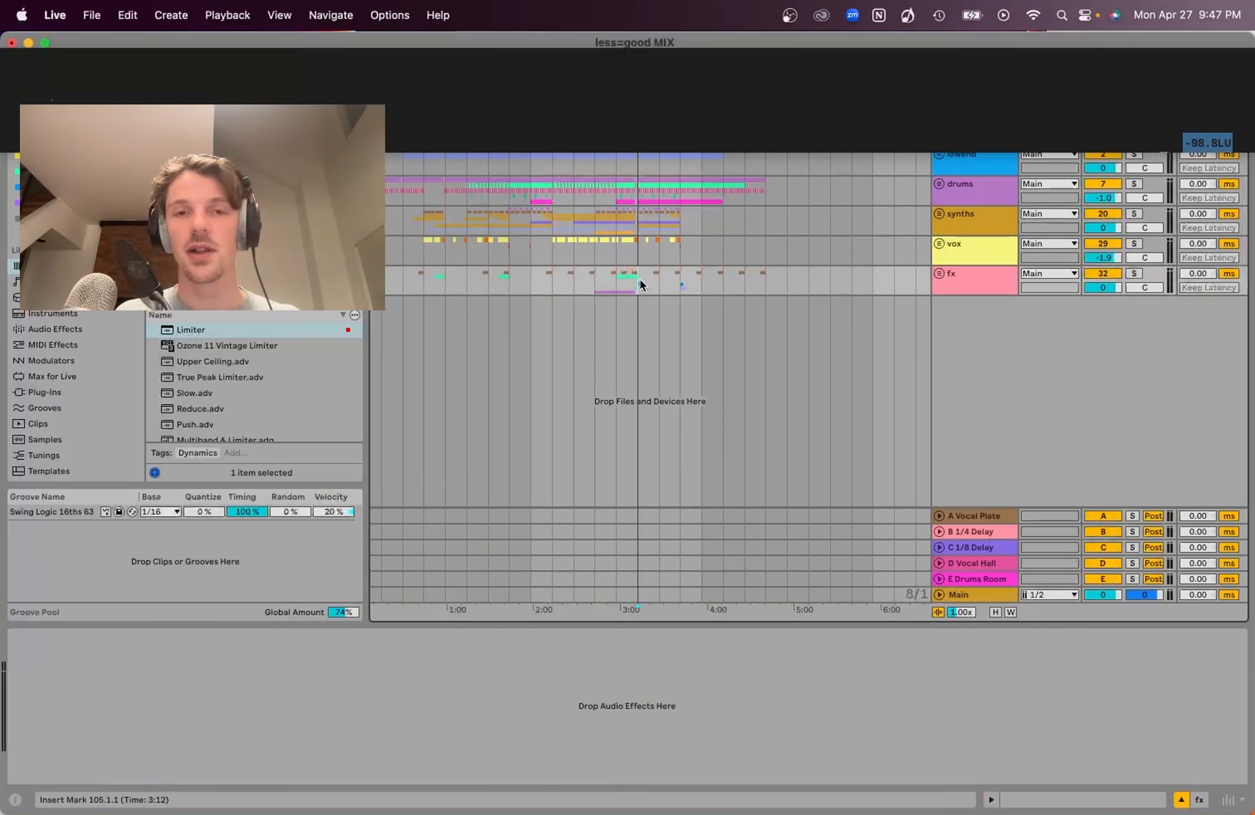
pyautogui.press('space')
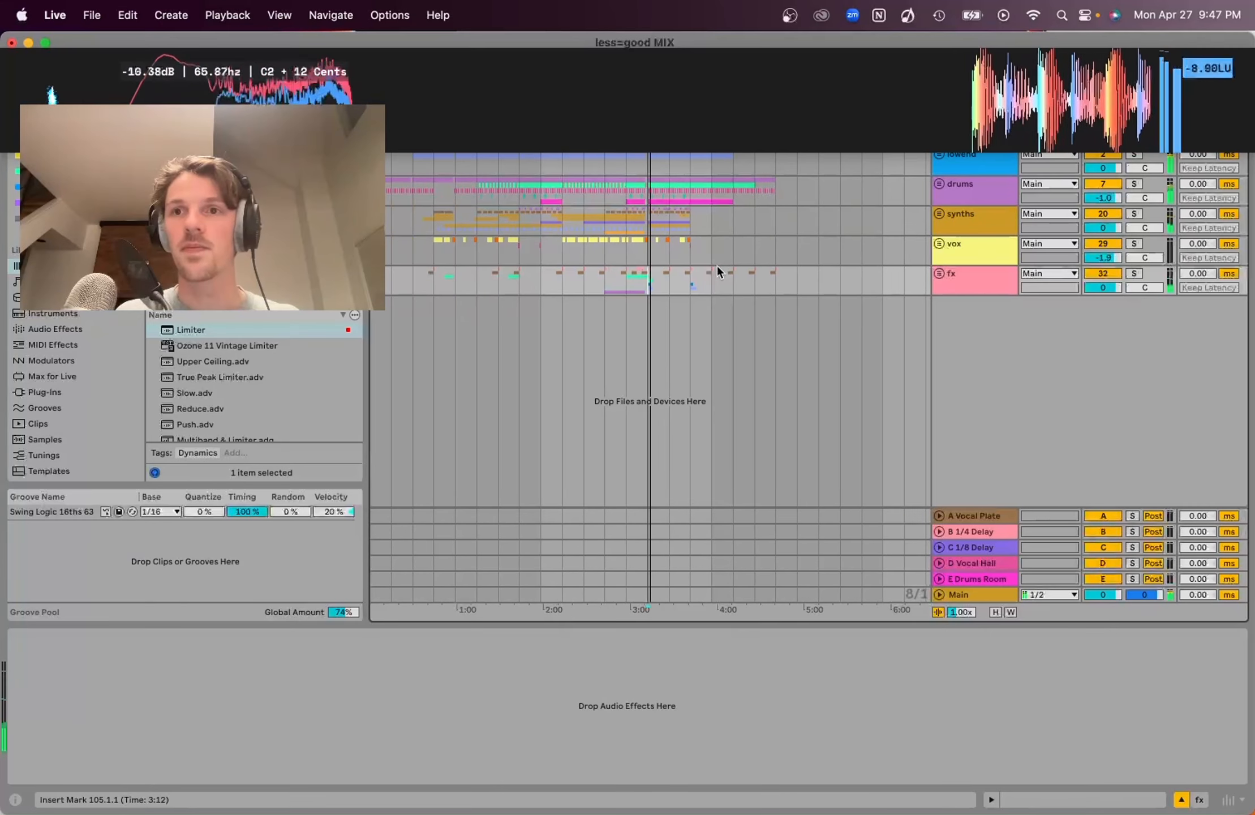
pyautogui.moveTo(1210, 75)
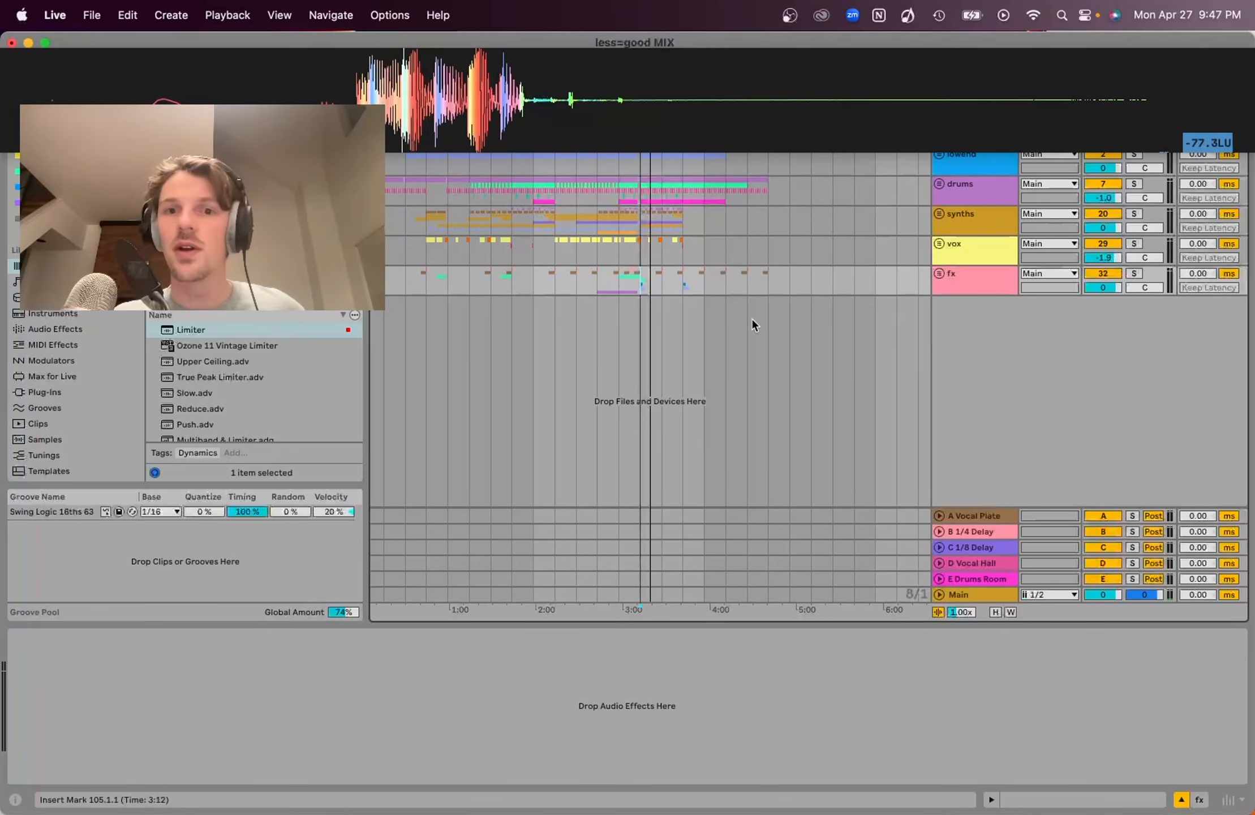
pyautogui.press('space')
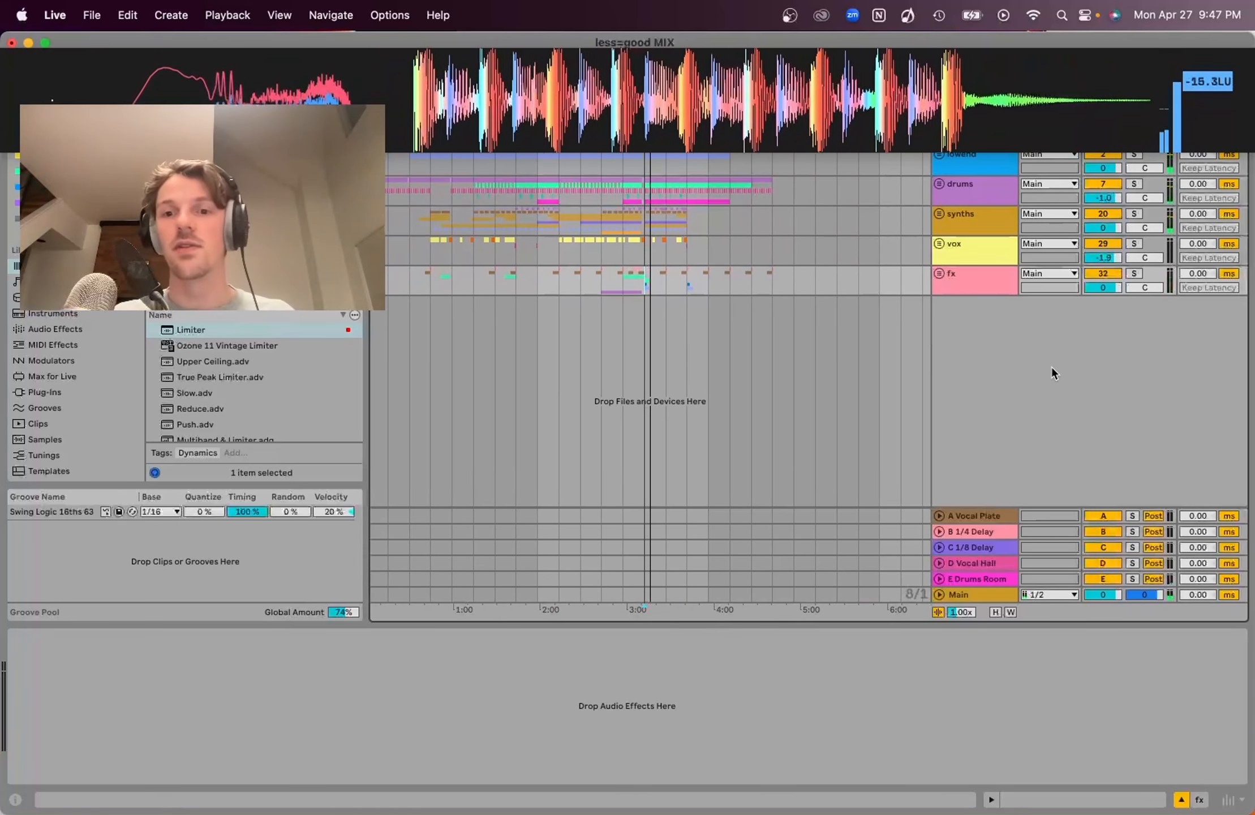
# Select the Main track and then the synths track to view their device chains
pyautogui.click(975, 593)
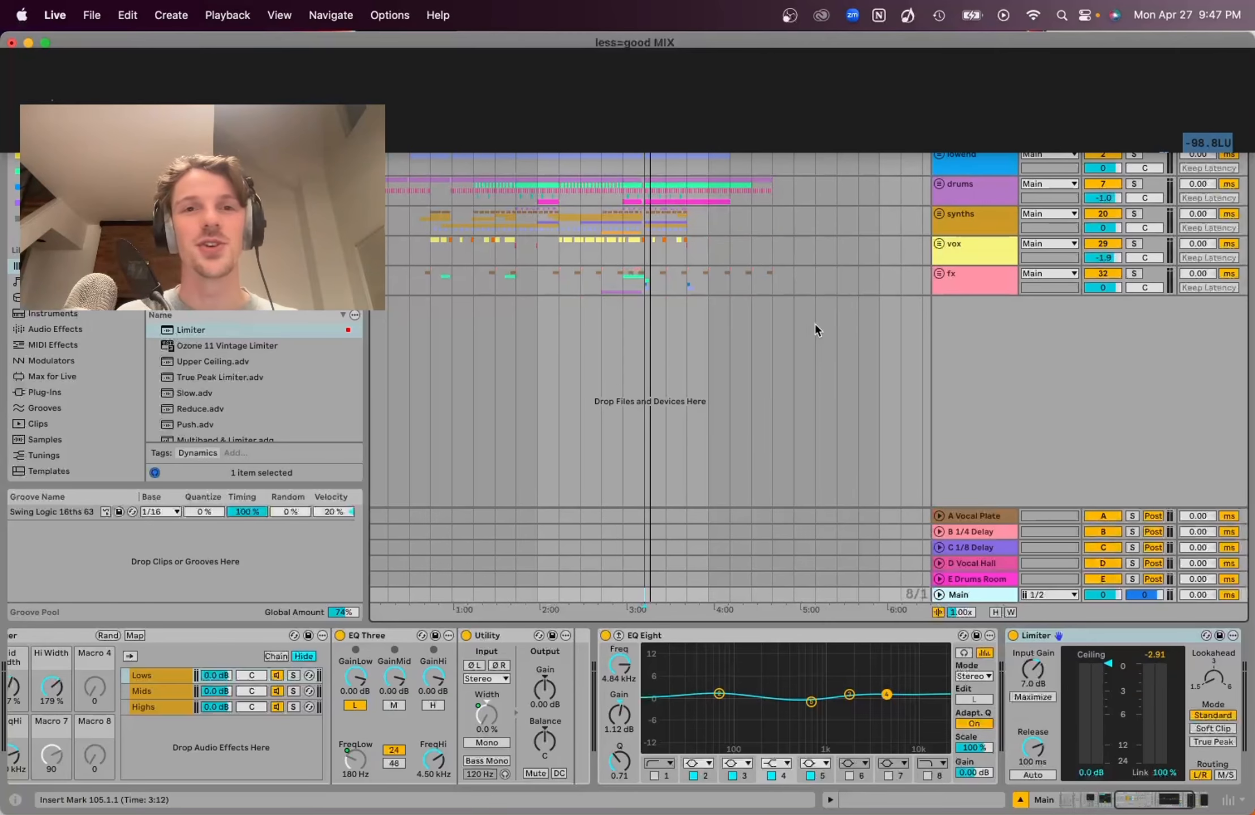
pyautogui.click(644, 232)
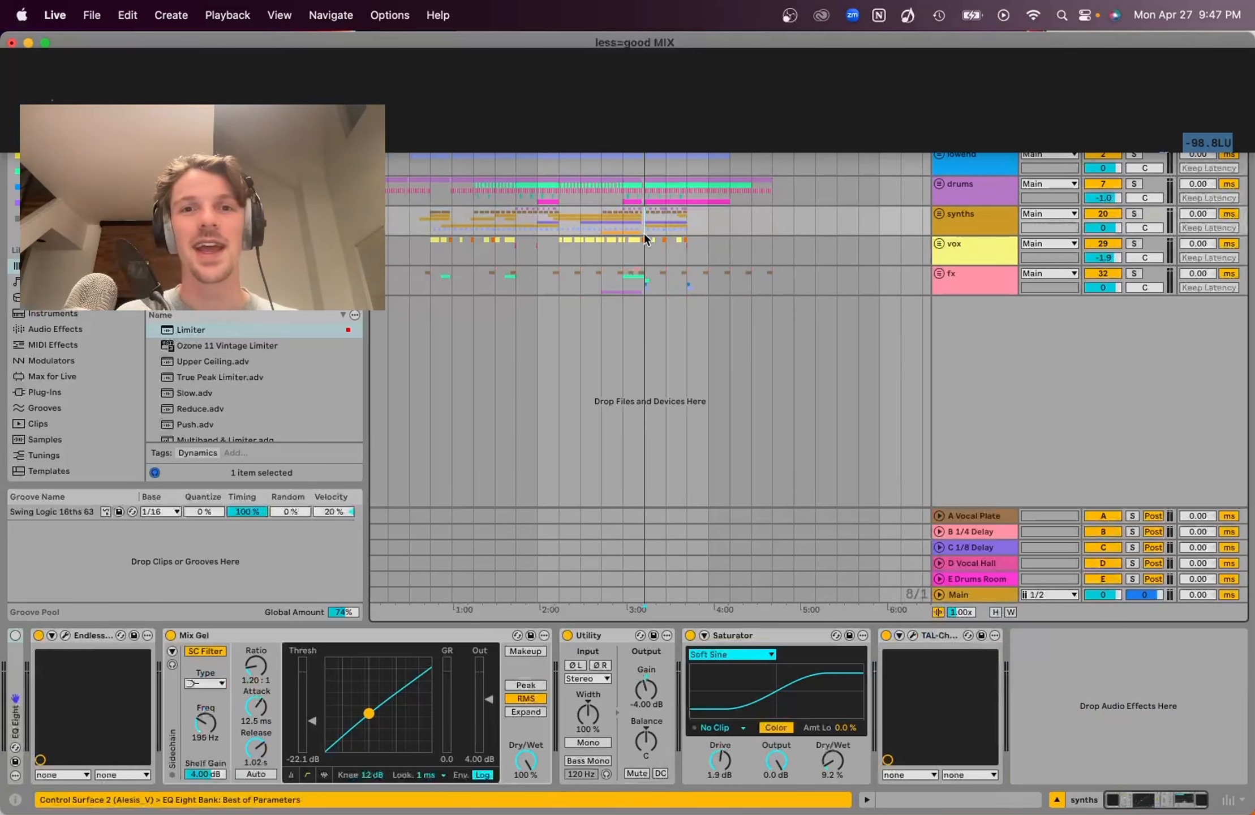